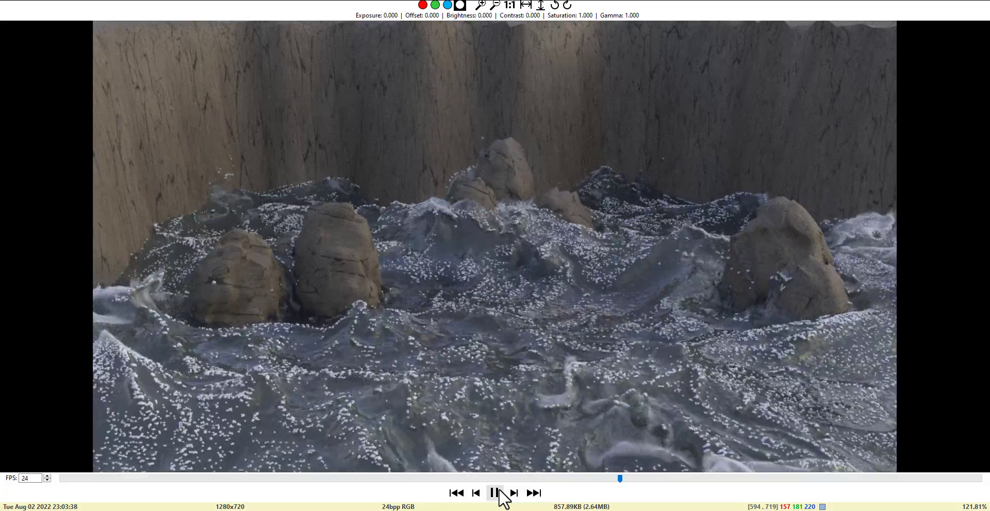
# Pause the rendered ocean sequence and switch to the geo1 network in Houdini.
pyautogui.click(499, 493)
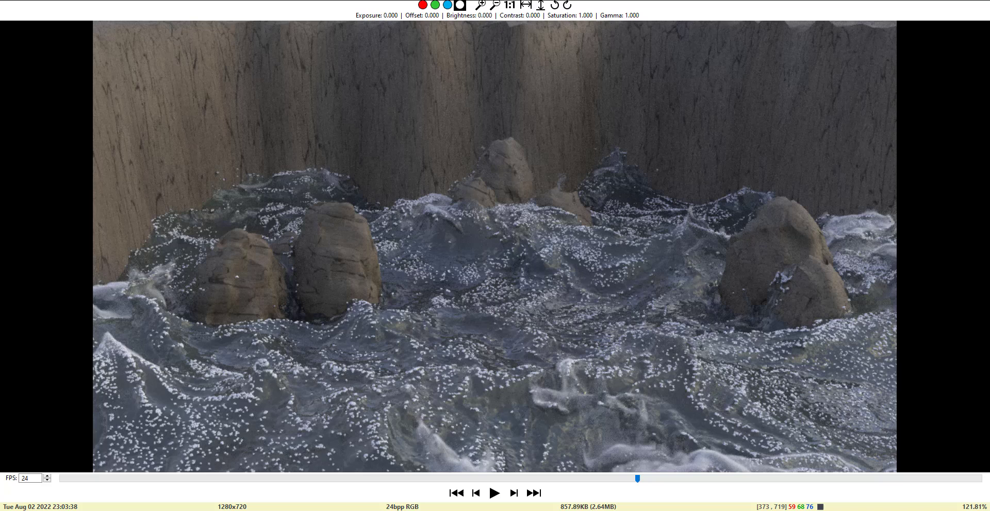
pyautogui.click(219, 495)
pyautogui.moveTo(459, 373); pyautogui.dragTo(444, 407, button='middle')
pyautogui.click(415, 36)
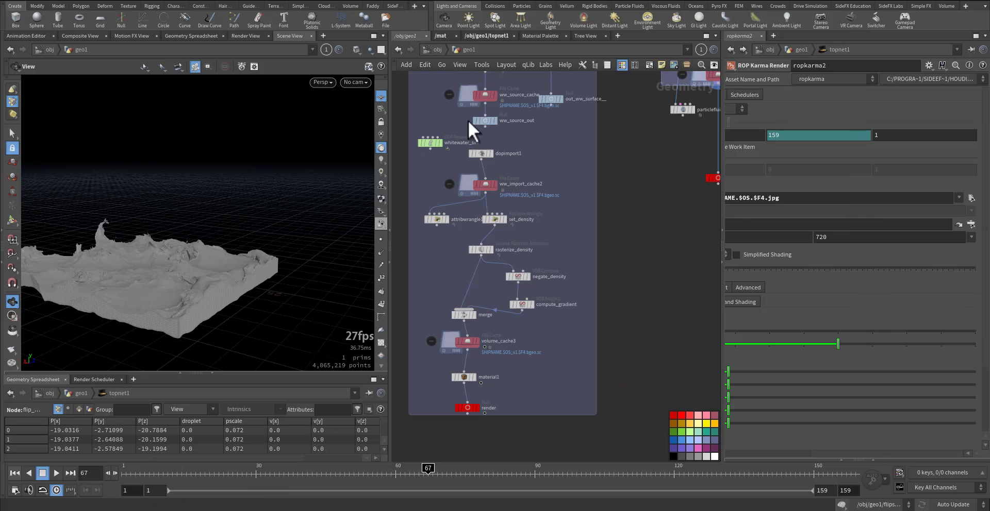
# Display the terrain output of transform1 below the heightfield nodes and view its shape in the viewport.
pyautogui.moveTo(609, 222); pyautogui.dragTo(534, 374, button='middle')
pyautogui.moveTo(503, 143); pyautogui.dragTo(407, 371, button='middle')
pyautogui.moveTo(501, 158); pyautogui.dragTo(431, 396, button='middle')
pyautogui.scroll(-3, 469, 278)
pyautogui.moveTo(469, 277); pyautogui.dragTo(487, 225, button='middle')
pyautogui.scroll(4, 506, 225)
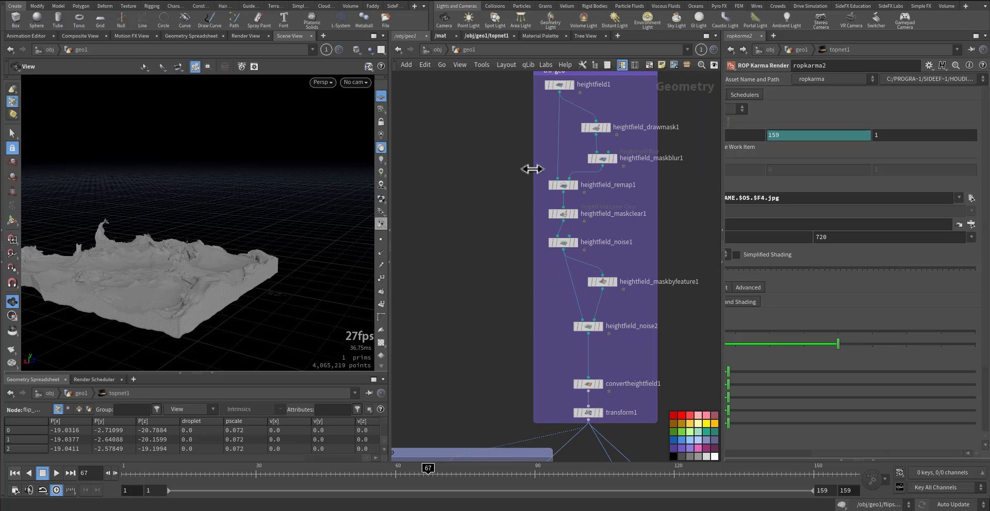
pyautogui.click(599, 412)
pyautogui.click(590, 412)
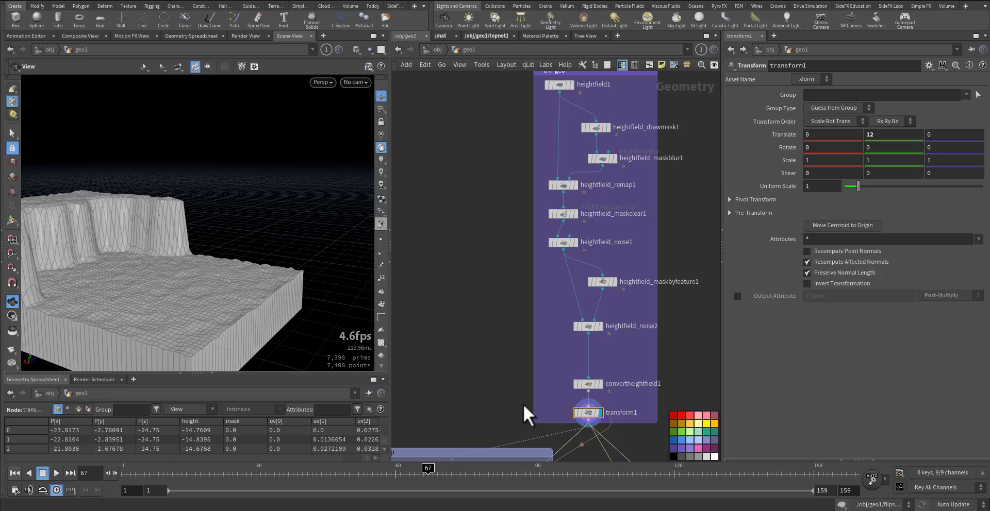
pyautogui.moveTo(180, 330); pyautogui.dragTo(275, 338)
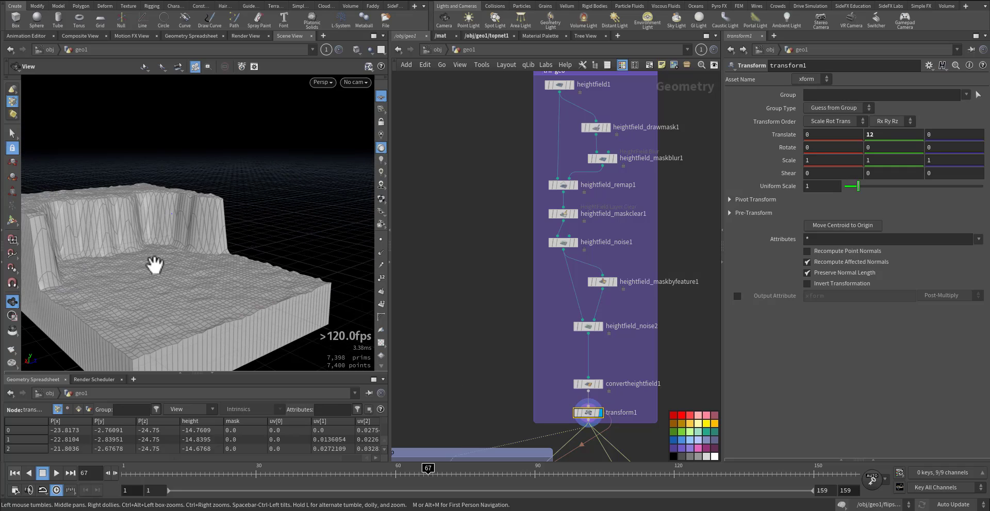
# Display oceanevaluate1 from the spectra network and show its volume parameters.
pyautogui.moveTo(496, 317); pyautogui.dragTo(431, 132, button='middle')
pyautogui.moveTo(557, 314); pyautogui.dragTo(491, 204, button='middle')
pyautogui.moveTo(572, 199); pyautogui.dragTo(563, 149, button='middle')
pyautogui.click(483, 331)
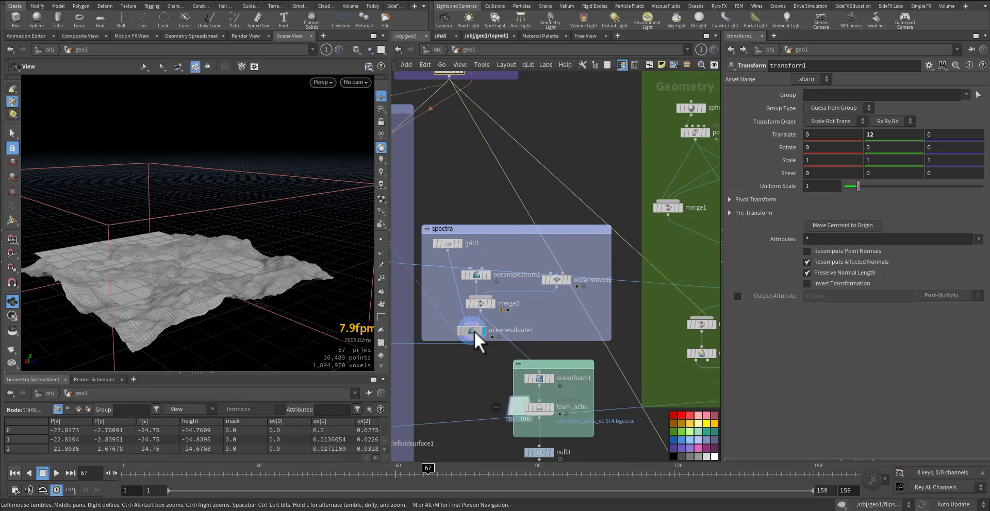
pyautogui.click(774, 212)
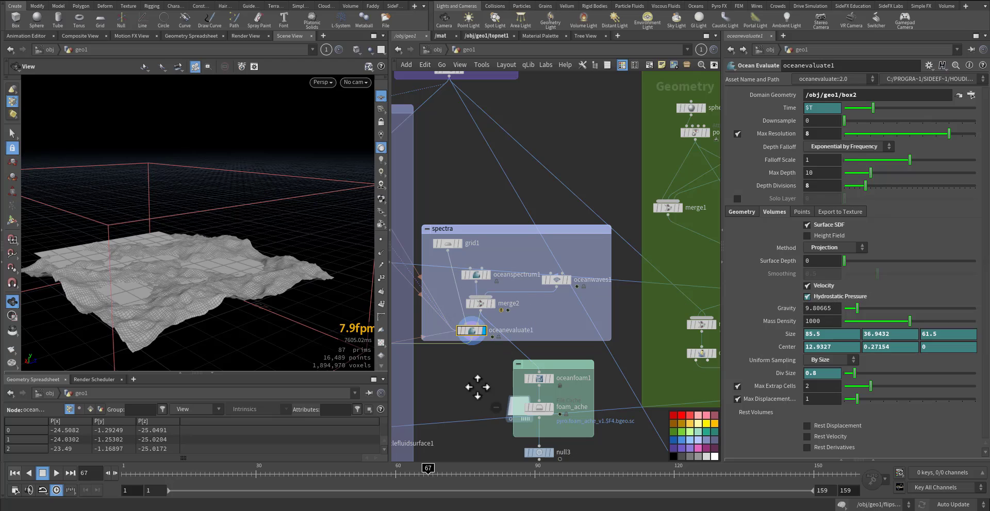
# Examine the Boundary Flow input of flipsolver1 in the flip network.
pyautogui.moveTo(477, 387); pyautogui.dragTo(604, 335, button='middle')
pyautogui.moveTo(501, 312); pyautogui.dragTo(627, 292, button='middle')
pyautogui.scroll(4, 592, 289)
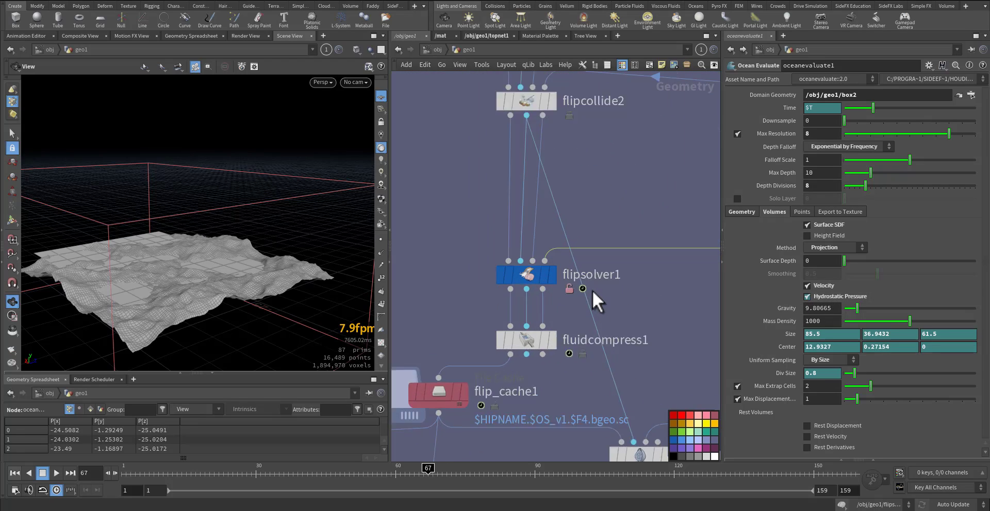
pyautogui.scroll(1, 592, 290)
pyautogui.moveTo(522, 269)
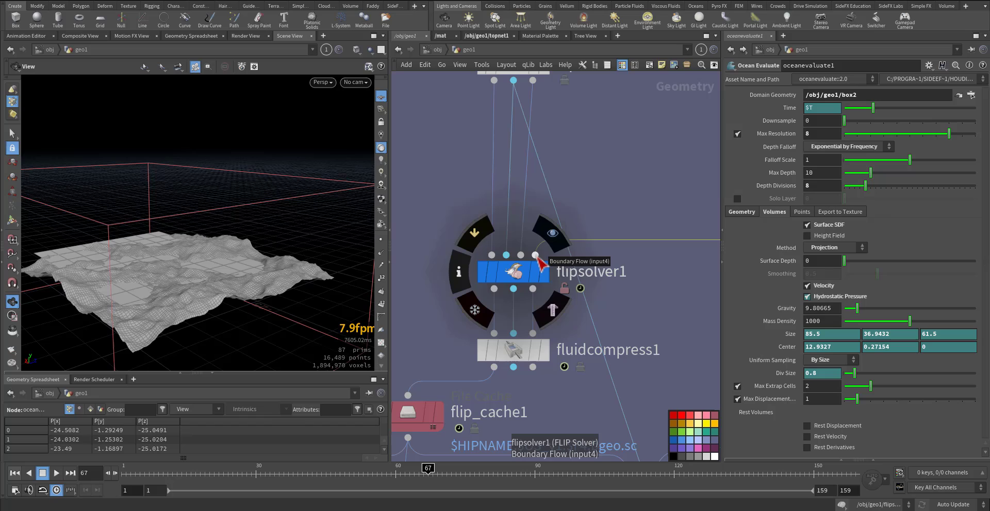
# Display the OUT_VDB null of the collision network and view the terrain with its rocks.
pyautogui.scroll(-6, 552, 264)
pyautogui.moveTo(696, 283); pyautogui.dragTo(568, 300, button='middle')
pyautogui.scroll(4, 598, 292)
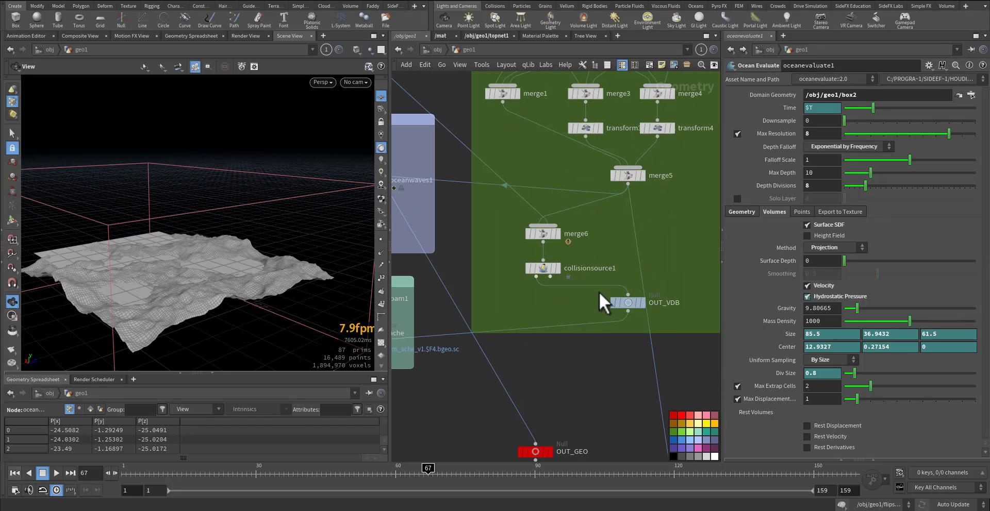
pyautogui.click(643, 304)
pyautogui.moveTo(133, 290); pyautogui.dragTo(196, 280)
pyautogui.moveTo(542, 382); pyautogui.dragTo(607, 309, button='middle')
pyautogui.scroll(-4, 608, 320)
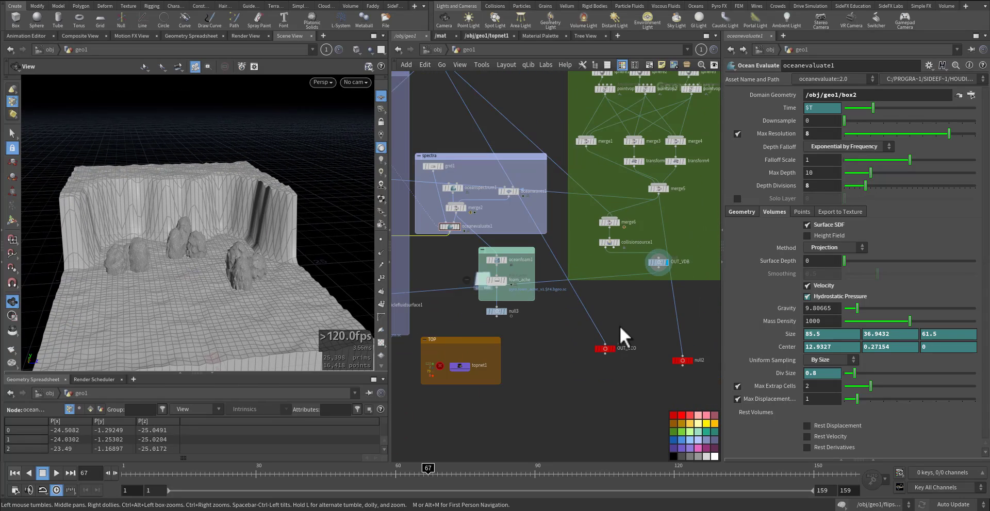
pyautogui.moveTo(550, 346); pyautogui.dragTo(667, 374, button='middle')
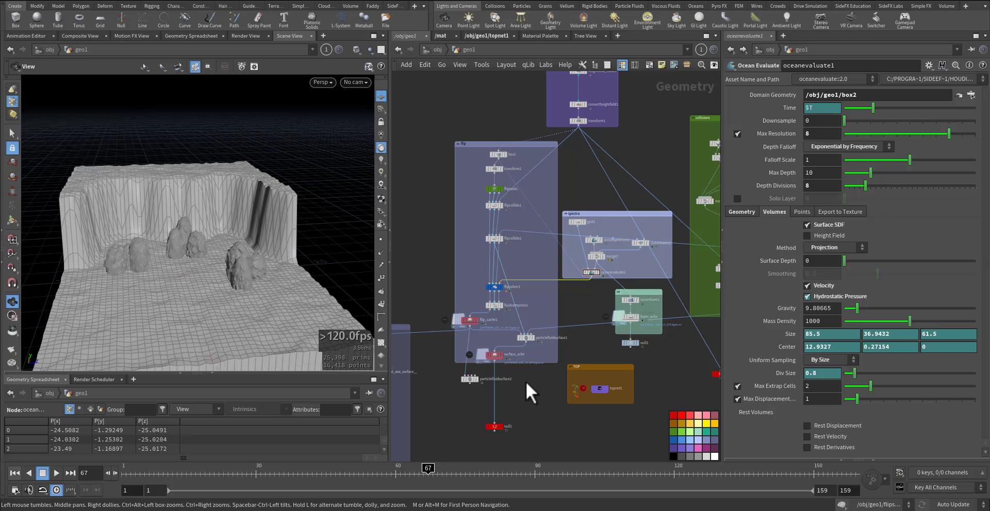
# Select and display merge2, which combines oceanspectrum1 and oceanwaves1 in the spectra network.
pyautogui.moveTo(527, 382); pyautogui.dragTo(345, 230, button='middle')
pyautogui.moveTo(605, 228); pyautogui.dragTo(569, 293, button='middle')
pyautogui.scroll(2, 568, 293)
pyautogui.scroll(4, 553, 302)
pyautogui.moveTo(401, 256); pyautogui.dragTo(549, 459, button='middle')
pyautogui.scroll(2, 549, 346)
pyautogui.click(554, 169)
pyautogui.click(524, 173)
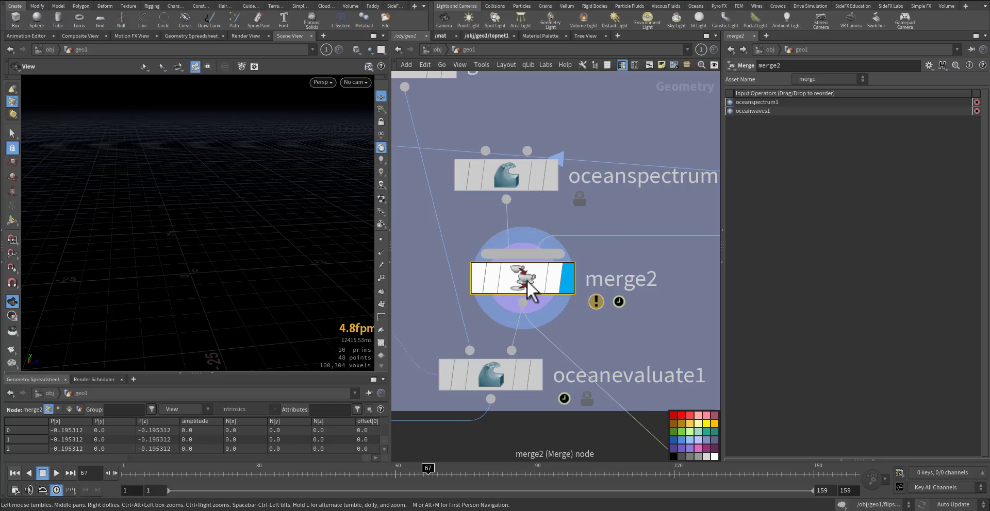
# Display oceanevaluate1 to preview the ocean surface and view the node information of merge2.
pyautogui.click(540, 384)
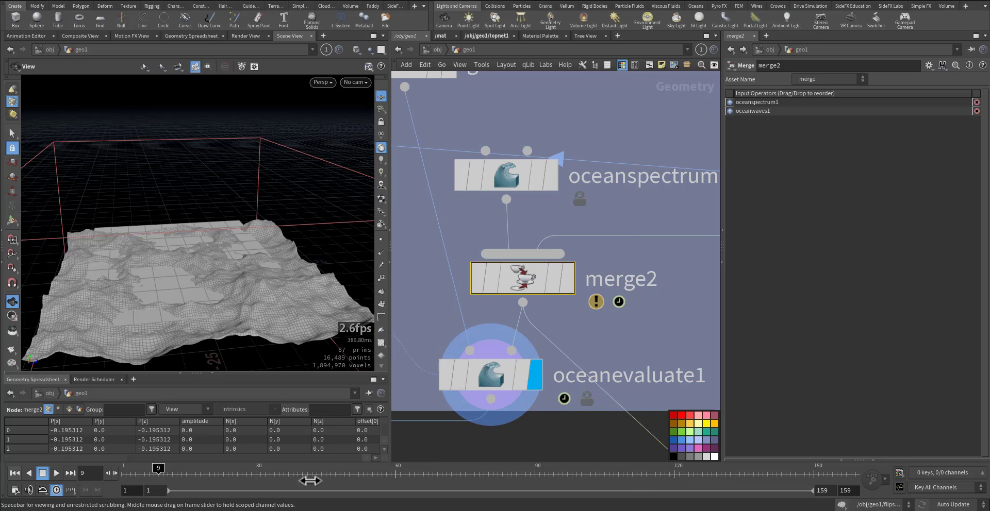
pyautogui.middleClick(514, 278)
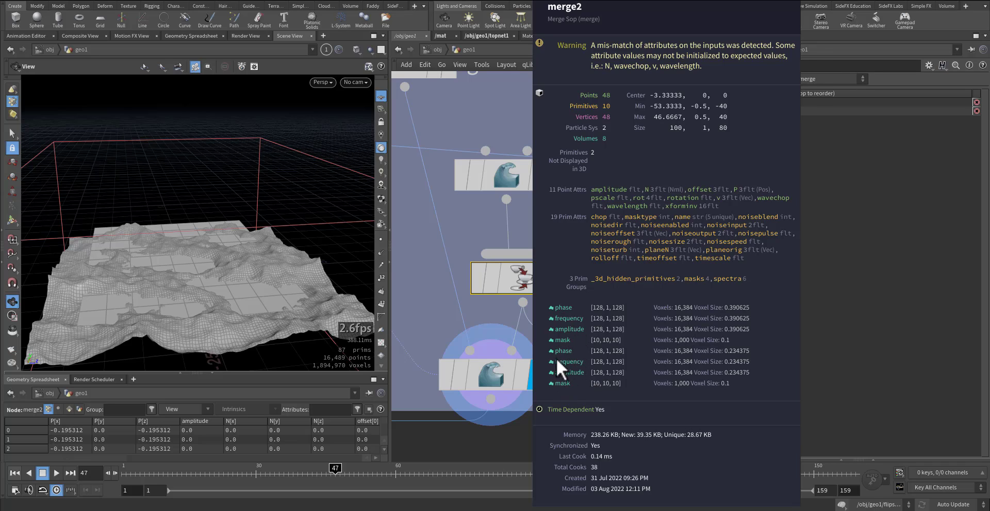
pyautogui.moveTo(465, 229); pyautogui.dragTo(349, 262, button='middle')
pyautogui.moveTo(549, 252); pyautogui.dragTo(396, 269, button='middle')
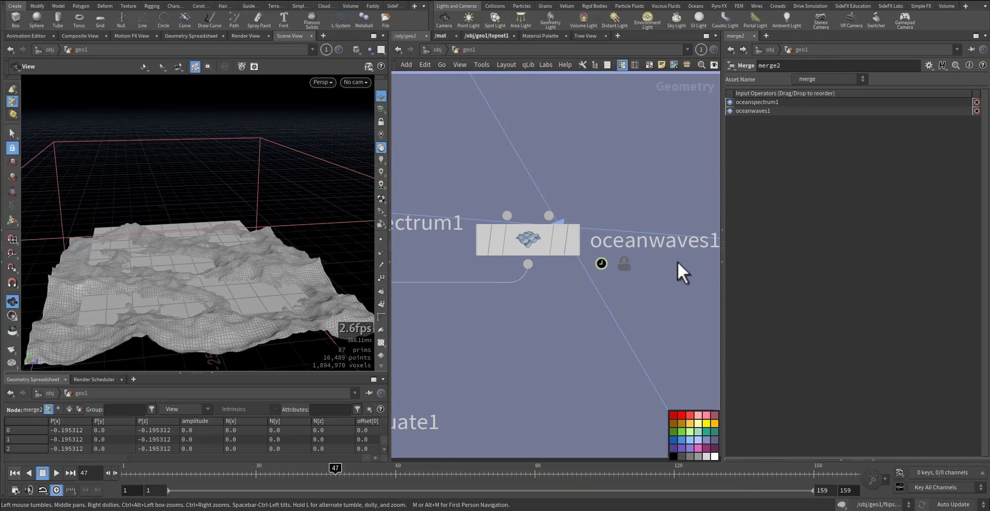
# Select oceanfoam1, return to frame 1 and display its foam particles.
pyautogui.moveTo(676, 262); pyautogui.dragTo(579, 255, button='middle')
pyautogui.moveTo(515, 285); pyautogui.dragTo(611, 212, button='middle')
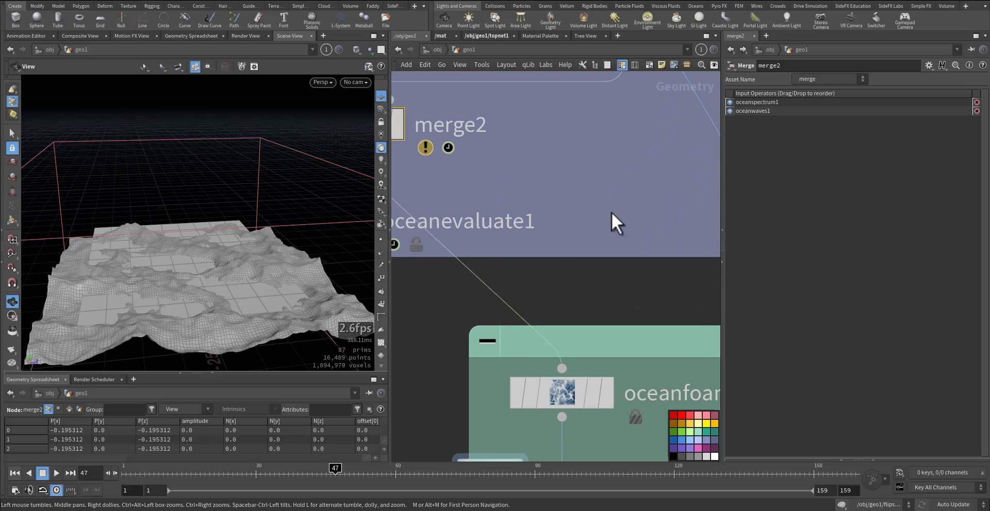
pyautogui.moveTo(499, 355); pyautogui.dragTo(503, 283, button='middle')
pyautogui.moveTo(667, 250); pyautogui.dragTo(561, 216, button='middle')
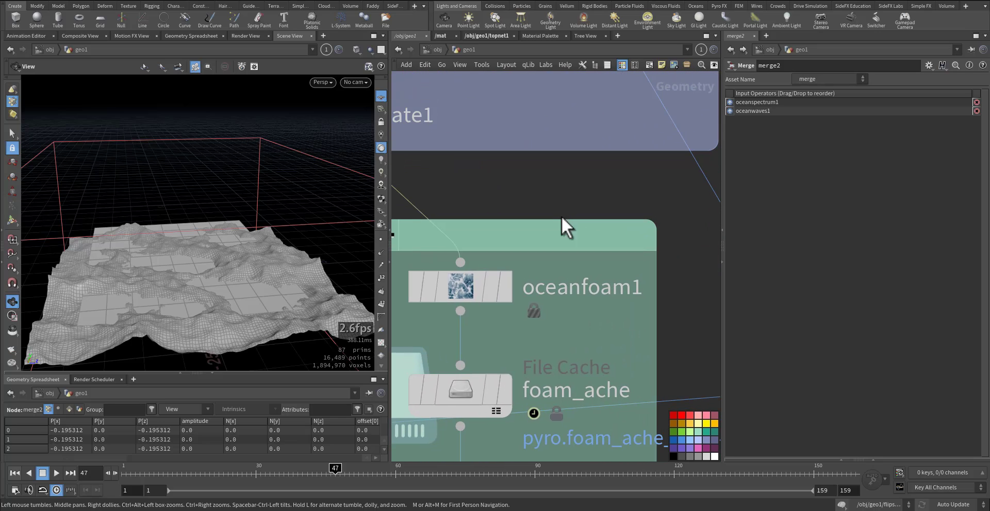
pyautogui.click(472, 298)
pyautogui.click(15, 474)
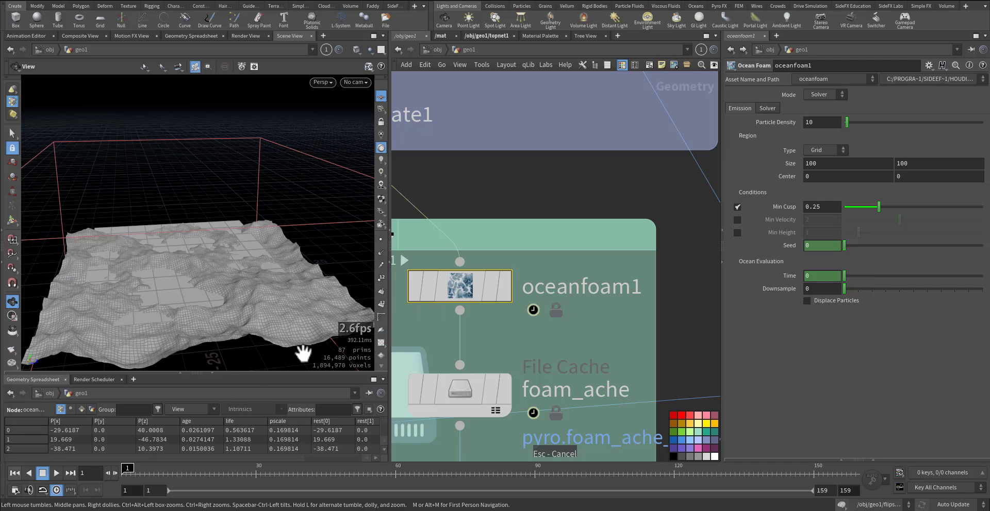
pyautogui.click(500, 293)
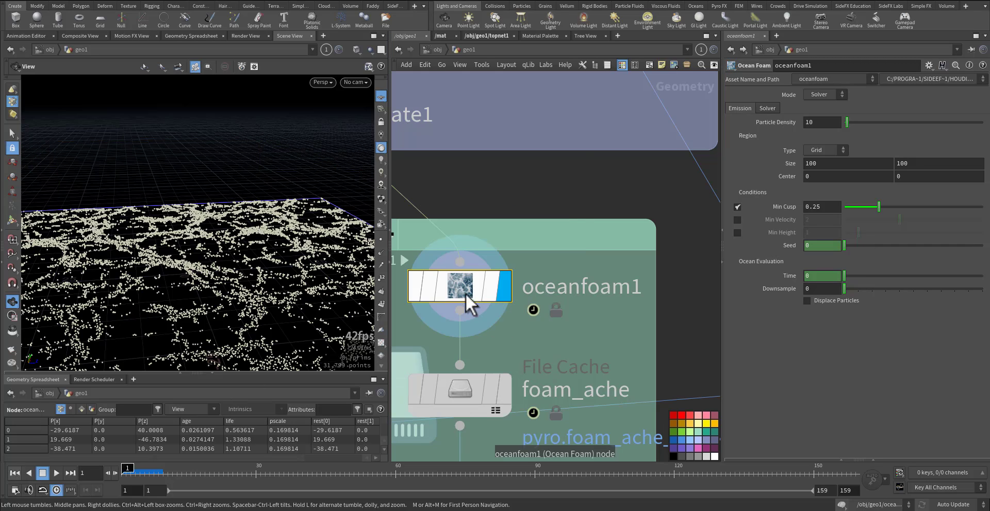
pyautogui.moveTo(252, 312); pyautogui.dragTo(226, 280, button='middle')
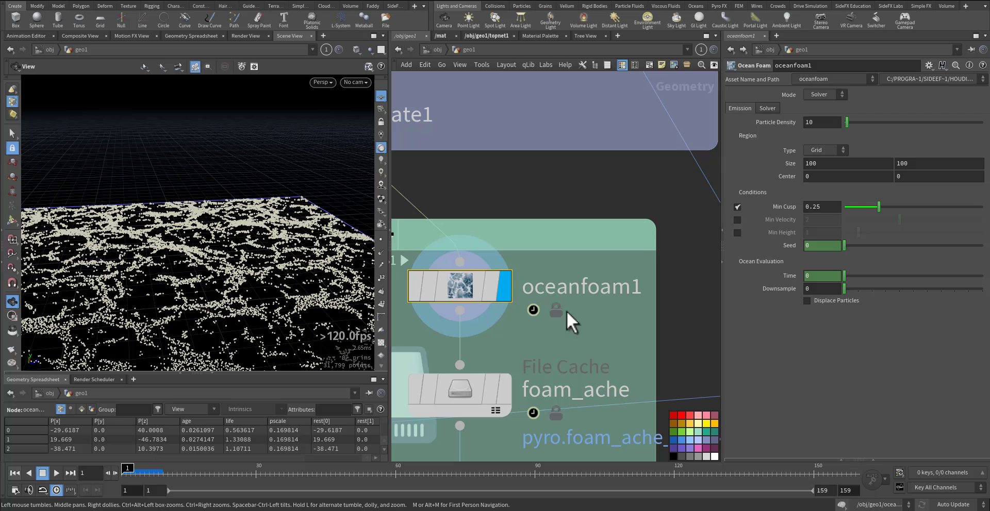
# Check the mode options of oceanfoam1 and show its solver settings.
pyautogui.moveTo(594, 323); pyautogui.dragTo(636, 323, button='middle')
pyautogui.moveTo(636, 323); pyautogui.dragTo(513, 279)
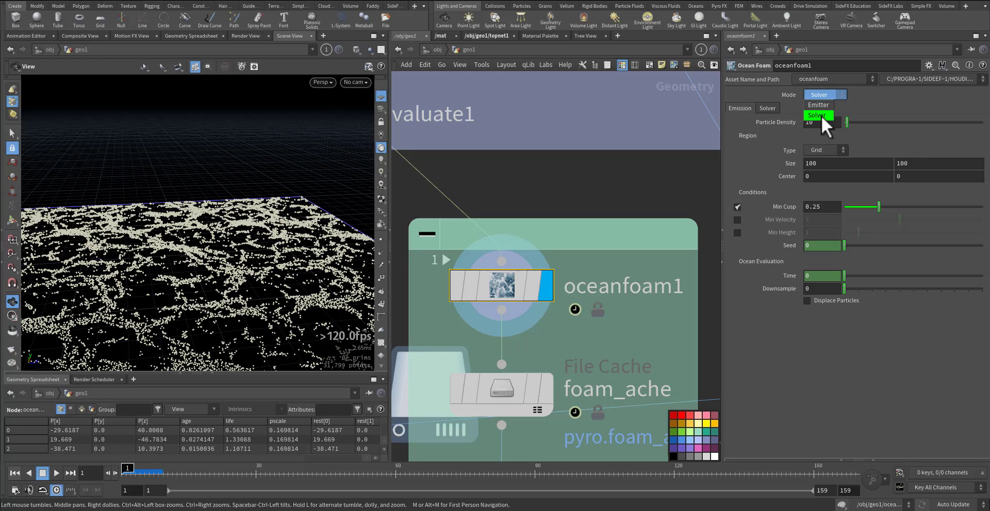
pyautogui.click(673, 168)
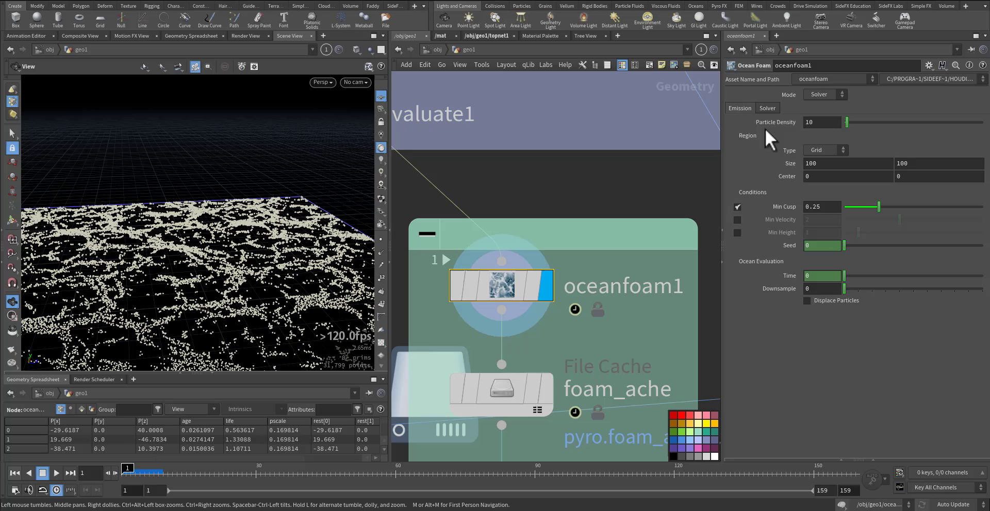
pyautogui.click(768, 108)
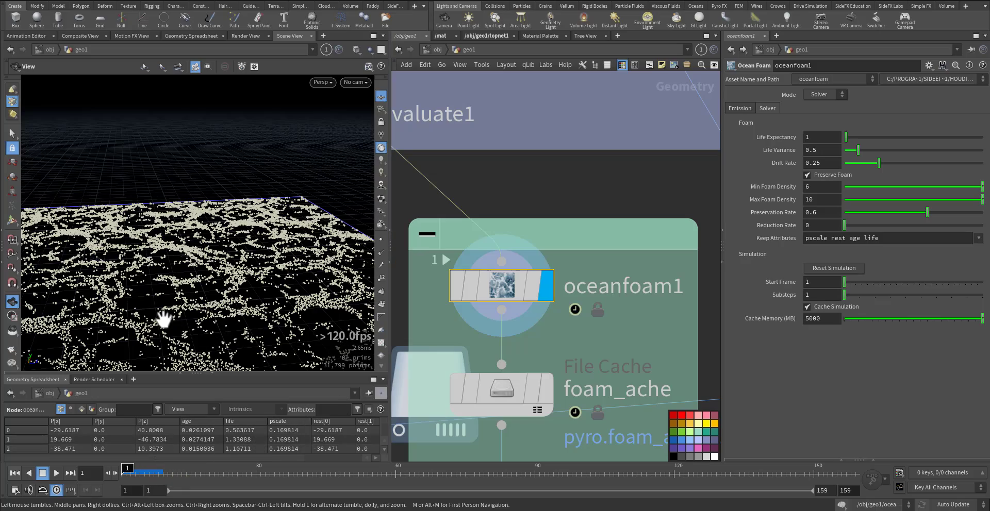
# Display the foam_ache file cache, play the foam simulation and scrub to frame 65.
pyautogui.moveTo(184, 304); pyautogui.dragTo(225, 331)
pyautogui.moveTo(545, 395)
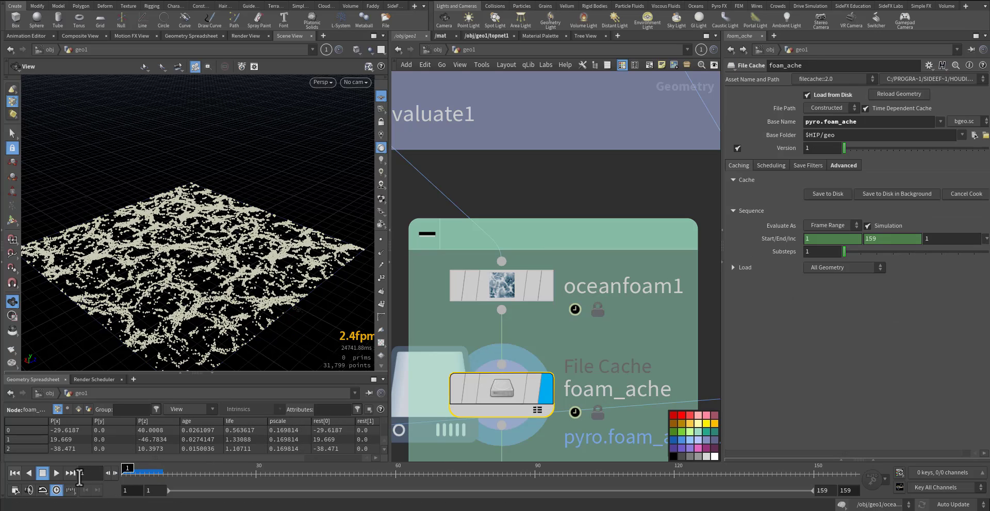
pyautogui.click(54, 477)
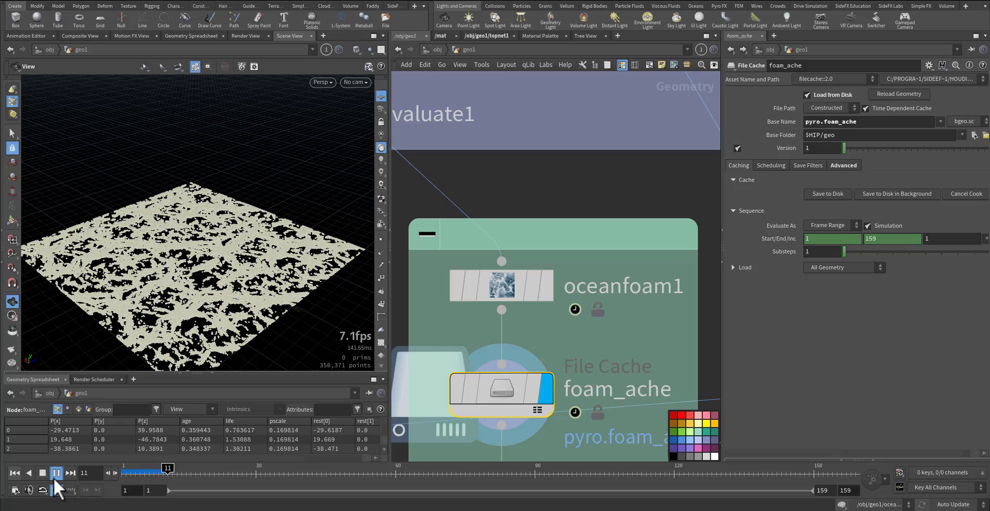
pyautogui.scroll(5, 196, 312)
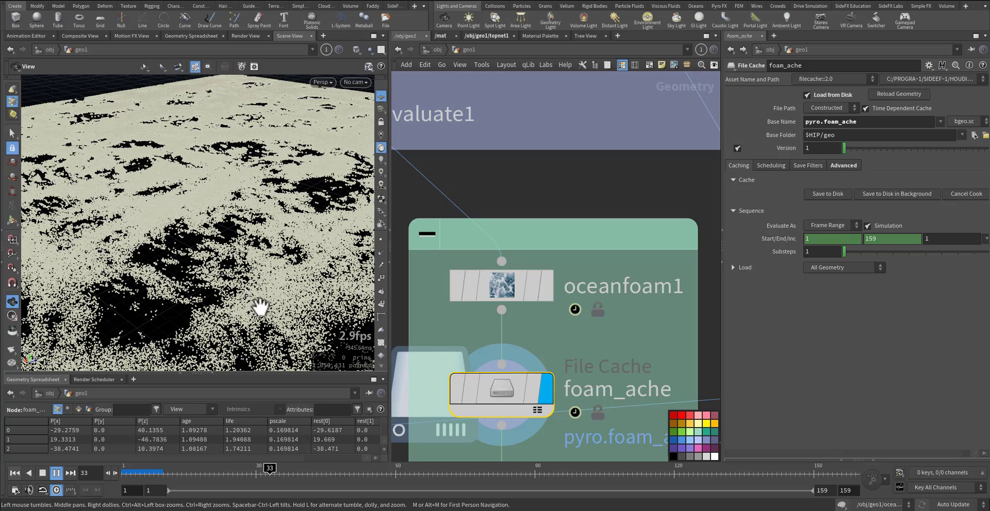
pyautogui.moveTo(274, 303); pyautogui.dragTo(149, 312, button='right')
pyautogui.moveTo(149, 313); pyautogui.dragTo(225, 343)
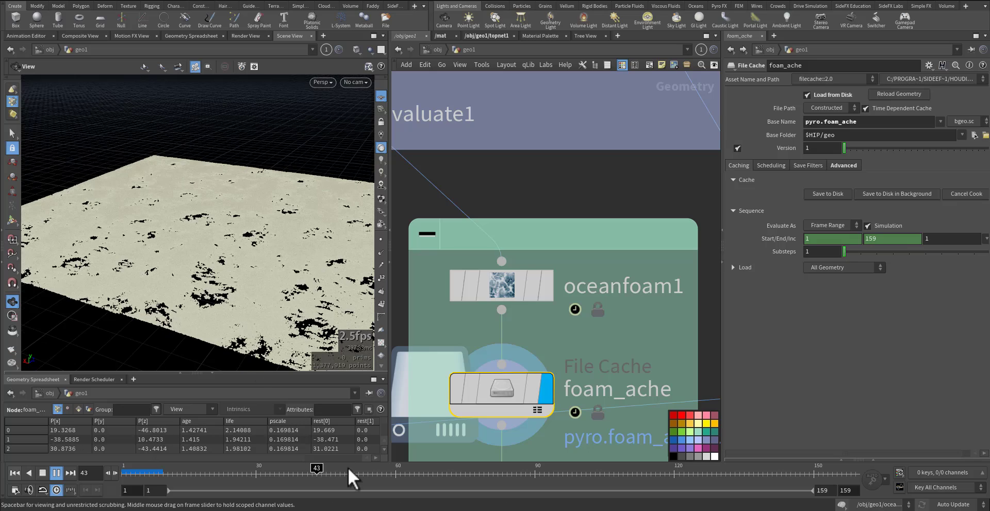
pyautogui.moveTo(349, 469); pyautogui.dragTo(419, 470)
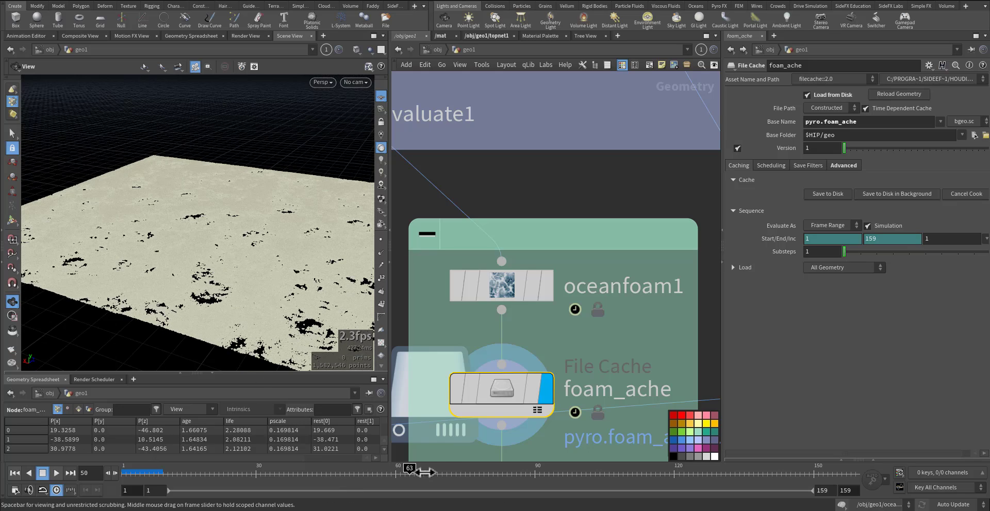
pyautogui.middleClick(513, 393)
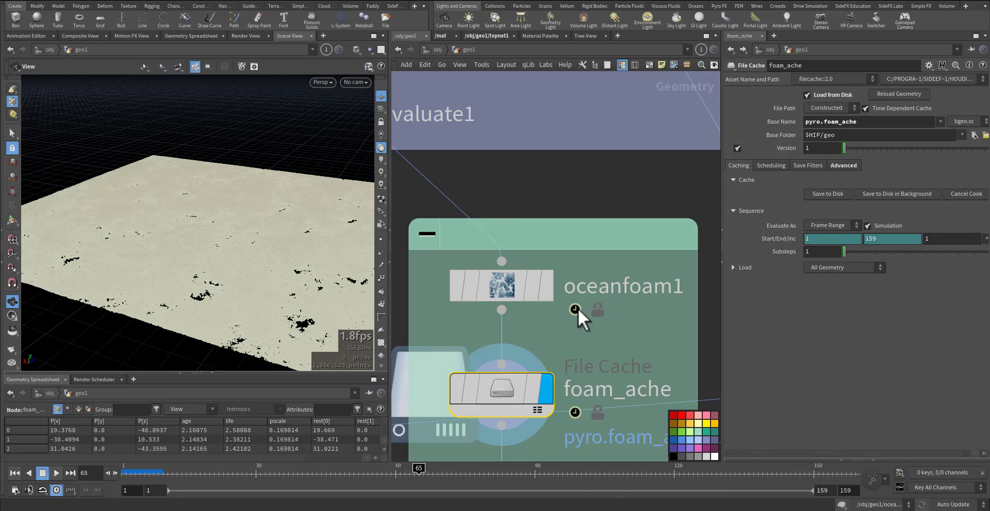
# Display and select null3 below the foam_ache cache.
pyautogui.scroll(-5, 516, 308)
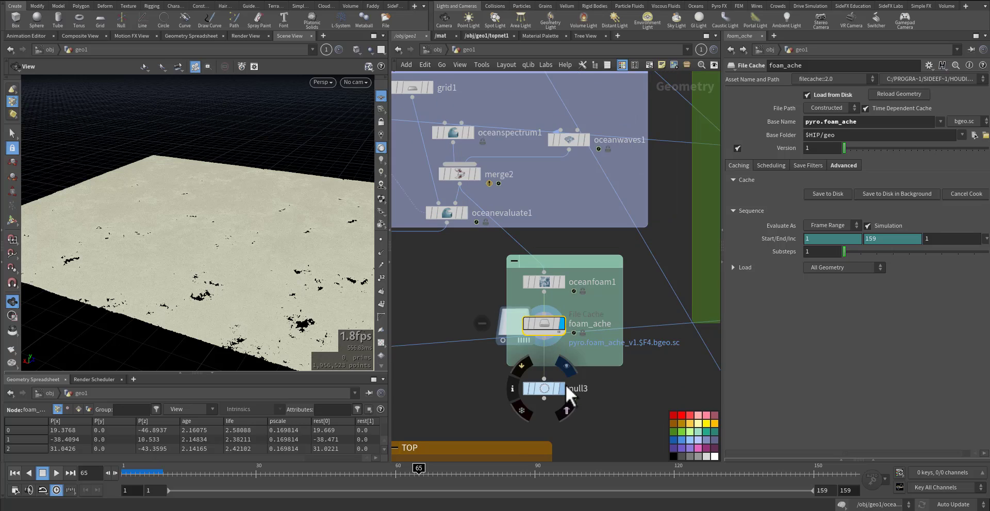
pyautogui.click(563, 386)
pyautogui.click(549, 392)
# Return to frame 1 and display the flip_cache1 file cache in the flip network.
pyautogui.moveTo(484, 383); pyautogui.dragTo(625, 343, button='middle')
pyautogui.scroll(-1, 577, 360)
pyautogui.scroll(-3, 610, 344)
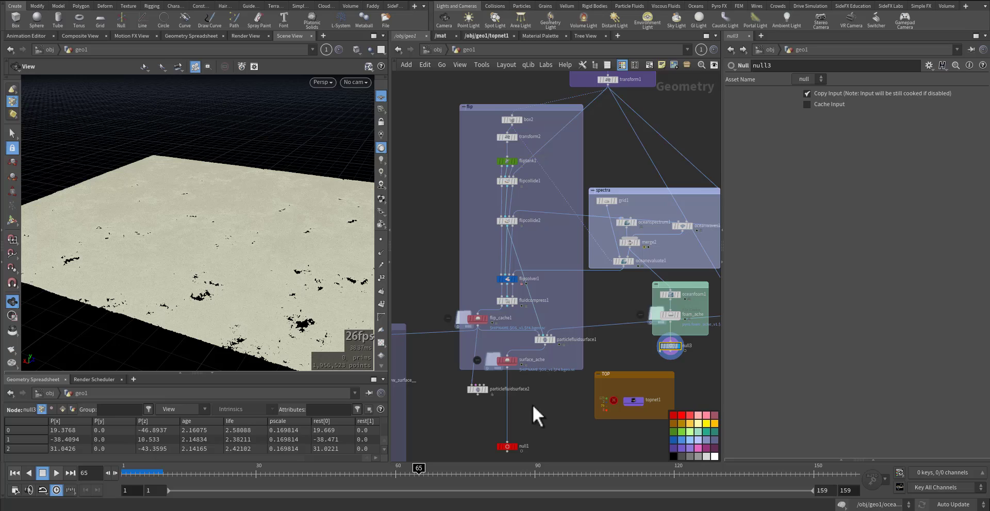
pyautogui.moveTo(532, 404); pyautogui.dragTo(540, 262, button='middle')
pyautogui.scroll(4, 581, 271)
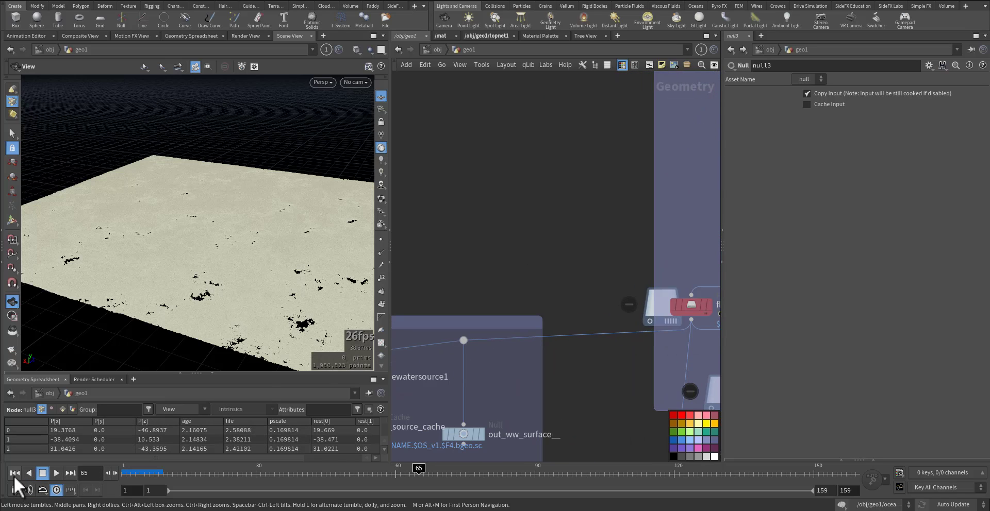
pyautogui.click(15, 473)
pyautogui.moveTo(698, 327); pyautogui.dragTo(662, 327, button='middle')
pyautogui.scroll(3, 593, 291)
pyautogui.click(591, 291)
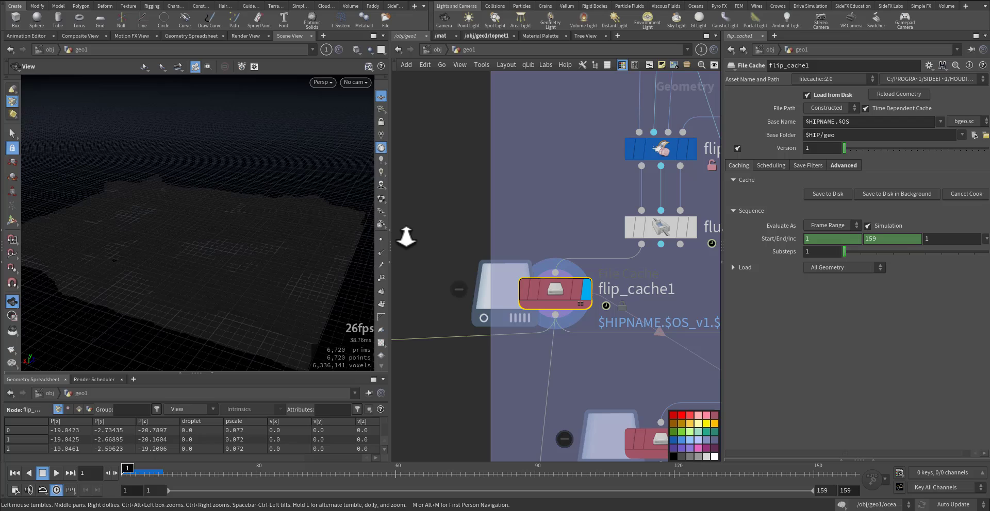
# Select the whitewater_sim DOP network in the ww network box.
pyautogui.moveTo(419, 305); pyautogui.dragTo(585, 266, button='middle')
pyautogui.moveTo(392, 237); pyautogui.dragTo(763, 202, button='middle')
pyautogui.moveTo(594, 194); pyautogui.dragTo(495, 141, button='middle')
pyautogui.scroll(-2, 548, 157)
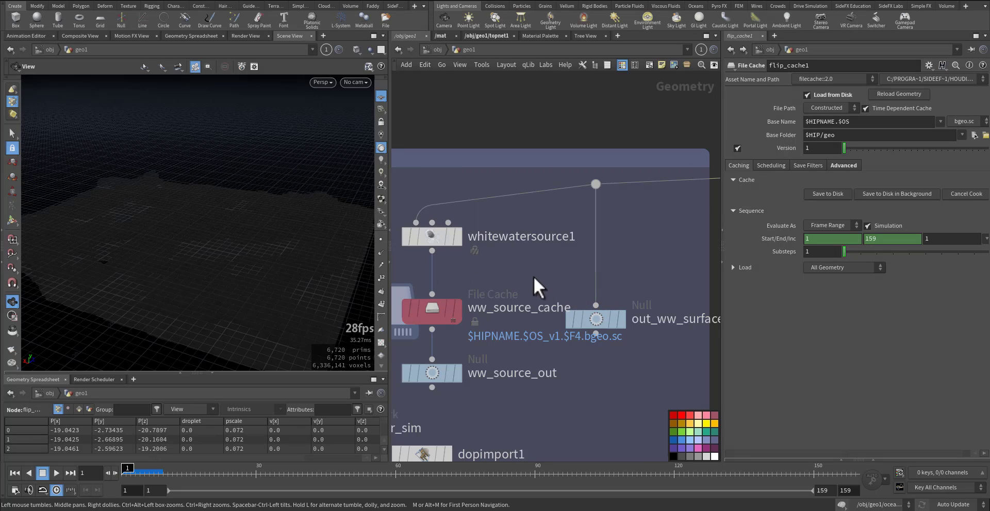
pyautogui.moveTo(491, 398); pyautogui.dragTo(565, 325, button='middle')
pyautogui.scroll(-5, 595, 333)
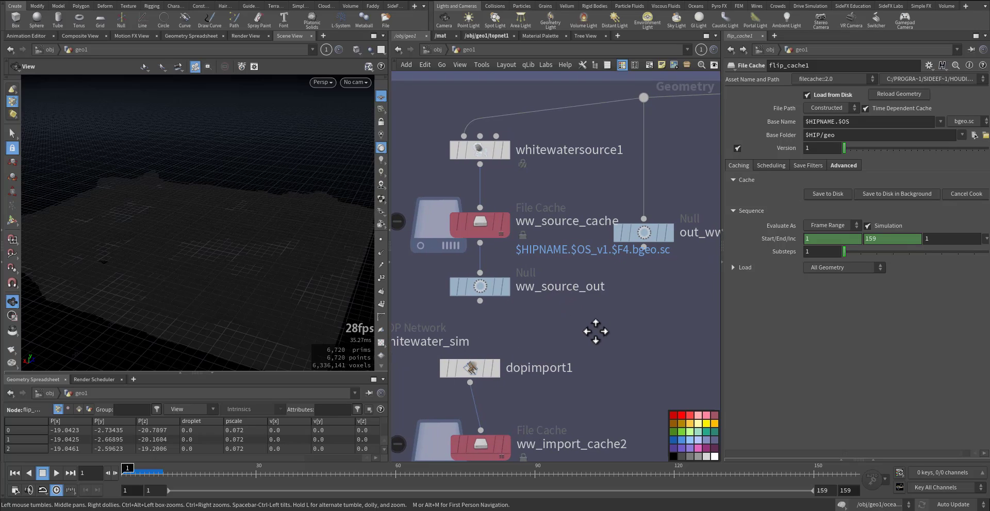
pyautogui.moveTo(448, 392); pyautogui.dragTo(448, 387)
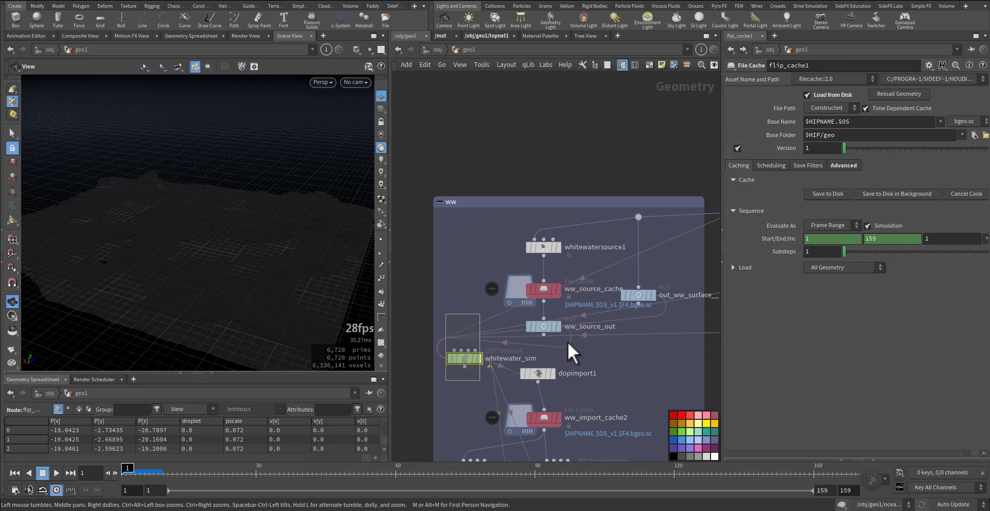
# Display the out_ww_surface__ null and examine its surface and velocity volume information.
pyautogui.moveTo(602, 280); pyautogui.dragTo(553, 285, button='middle')
pyautogui.scroll(3, 601, 315)
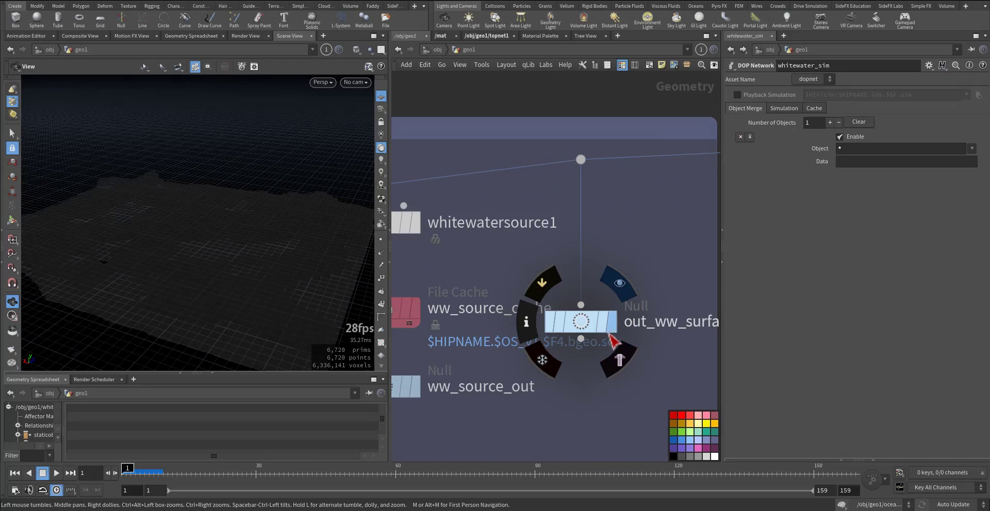
pyautogui.middleClick(580, 324)
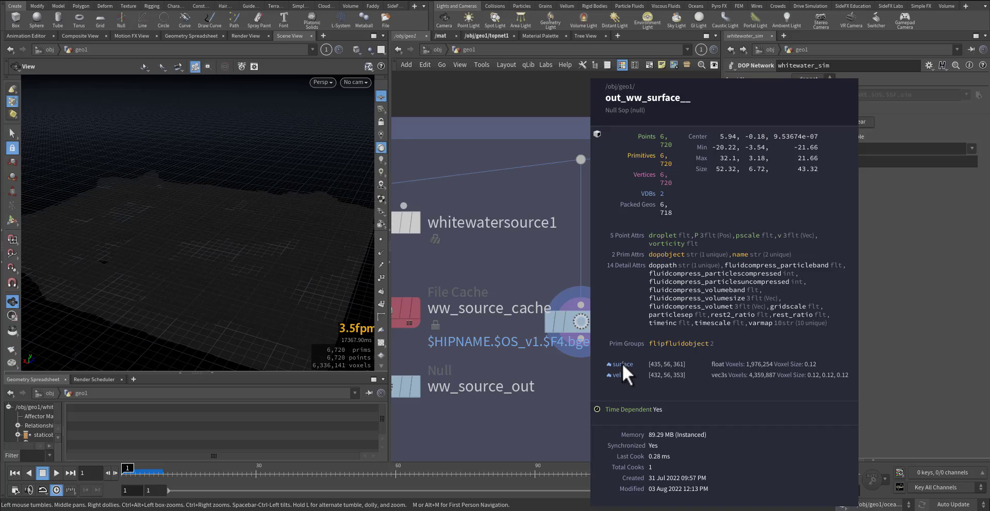
# Examine the node information of whitewatersource1, including its emit volume.
pyautogui.moveTo(501, 281); pyautogui.dragTo(629, 365, button='middle')
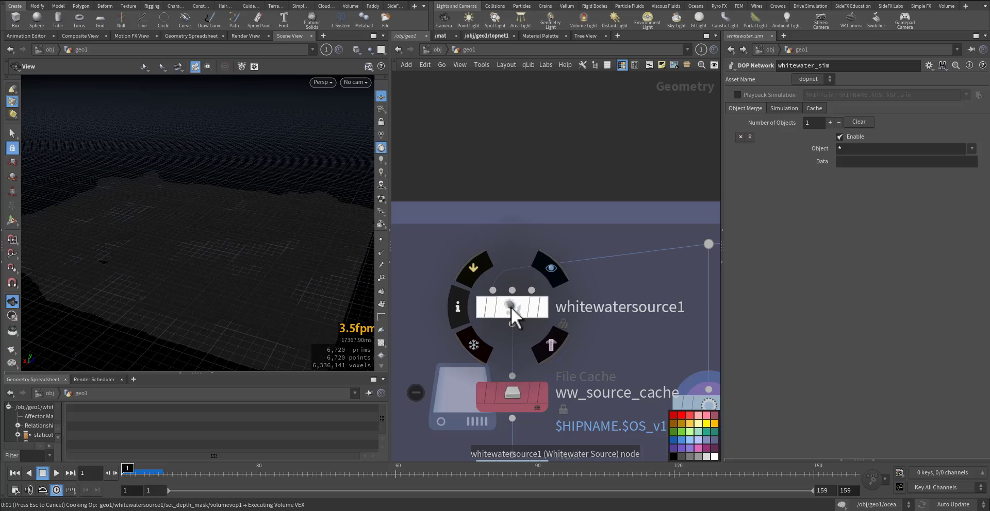
pyautogui.moveTo(512, 307); pyautogui.dragTo(574, 265, button='middle')
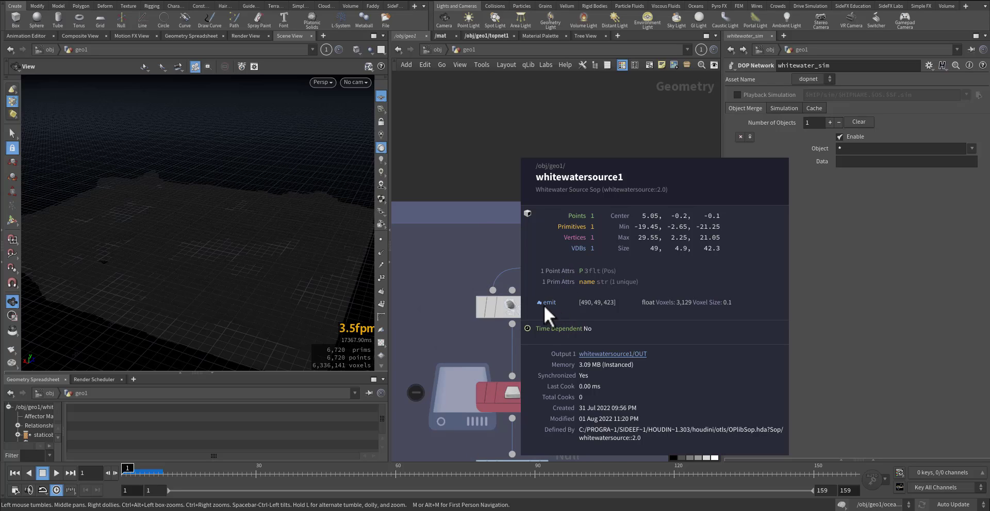
pyautogui.moveTo(551, 306); pyautogui.dragTo(557, 305, button='middle')
pyautogui.moveTo(456, 345); pyautogui.dragTo(568, 226, button='middle')
pyautogui.moveTo(478, 315); pyautogui.dragTo(481, 273, button='middle')
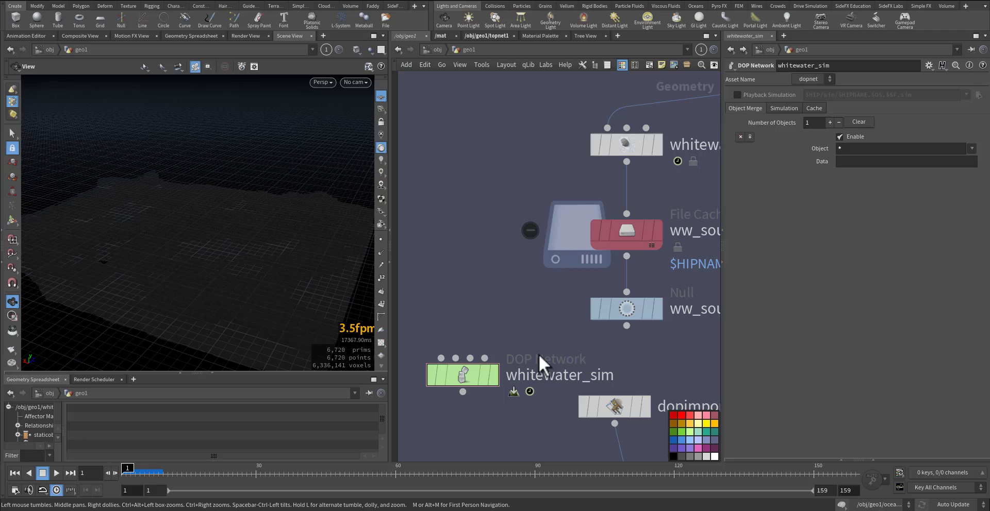
pyautogui.moveTo(501, 332); pyautogui.dragTo(409, 395, button='middle')
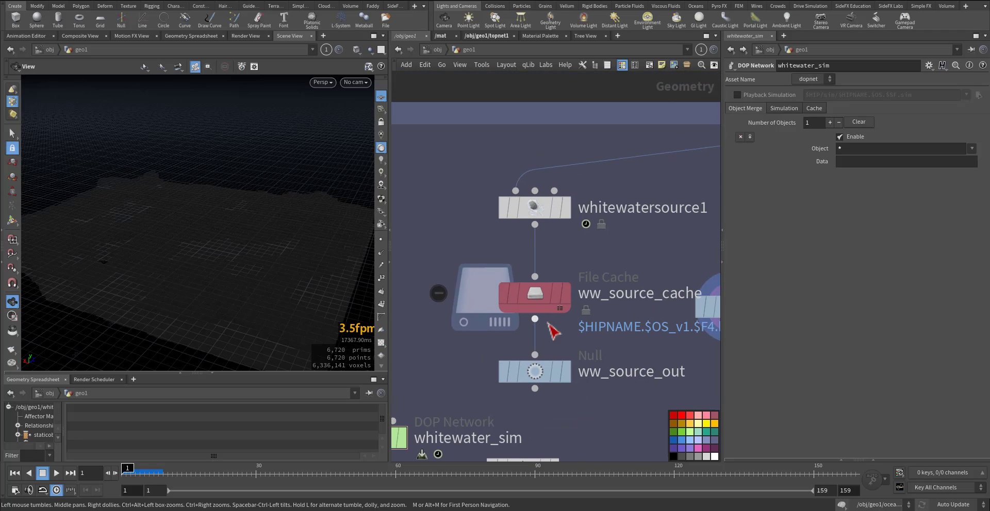
# Select whitewatersource1 and review its curvature, acceleration, vorticity and volume settings.
pyautogui.click(513, 200)
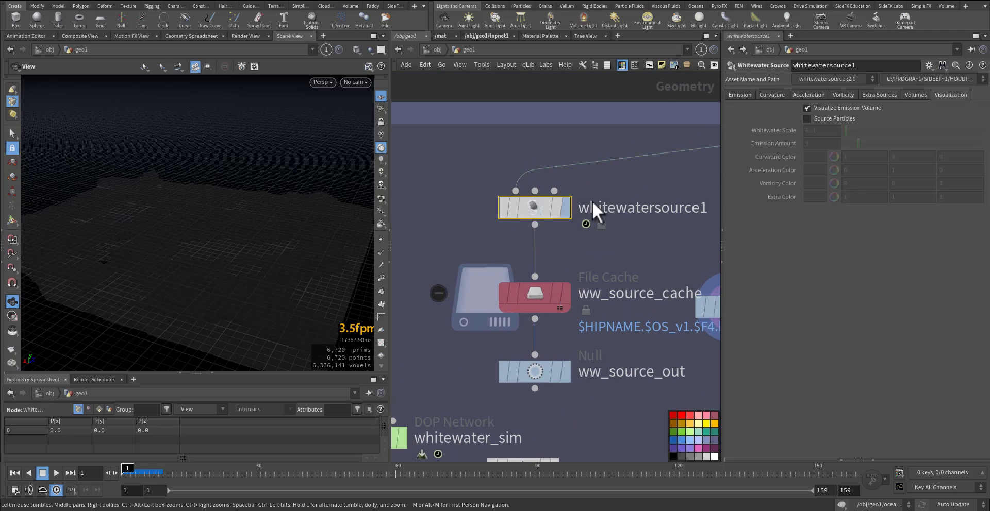
pyautogui.click(744, 95)
pyautogui.click(778, 95)
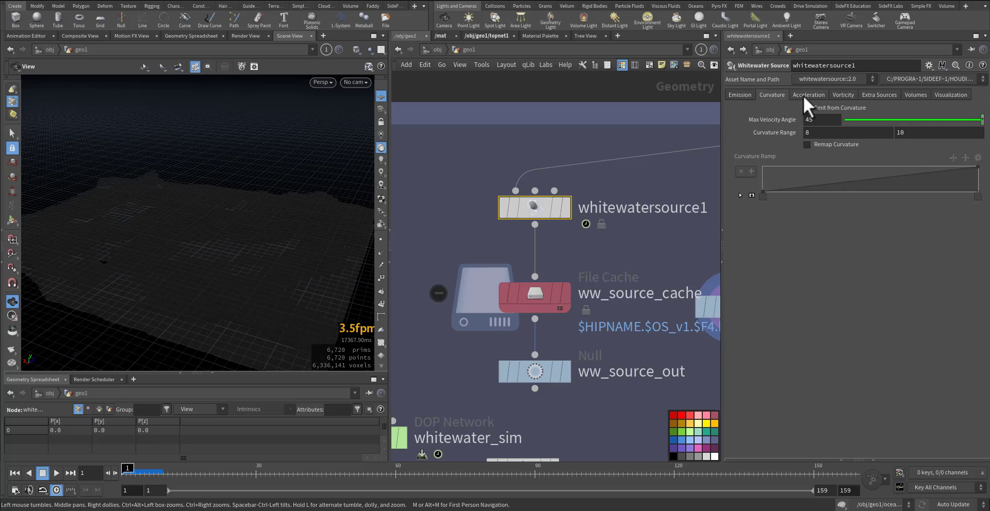
pyautogui.click(806, 97)
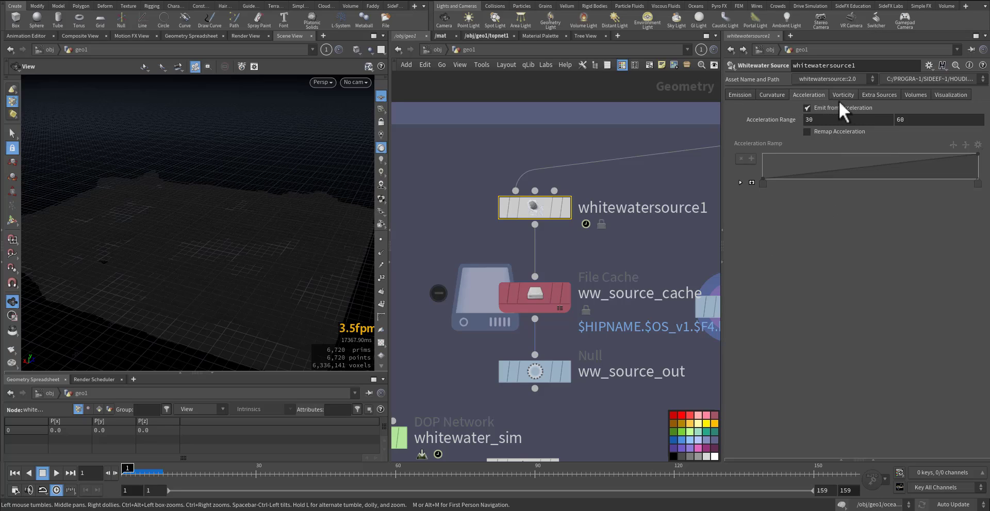
pyautogui.click(846, 98)
pyautogui.click(915, 95)
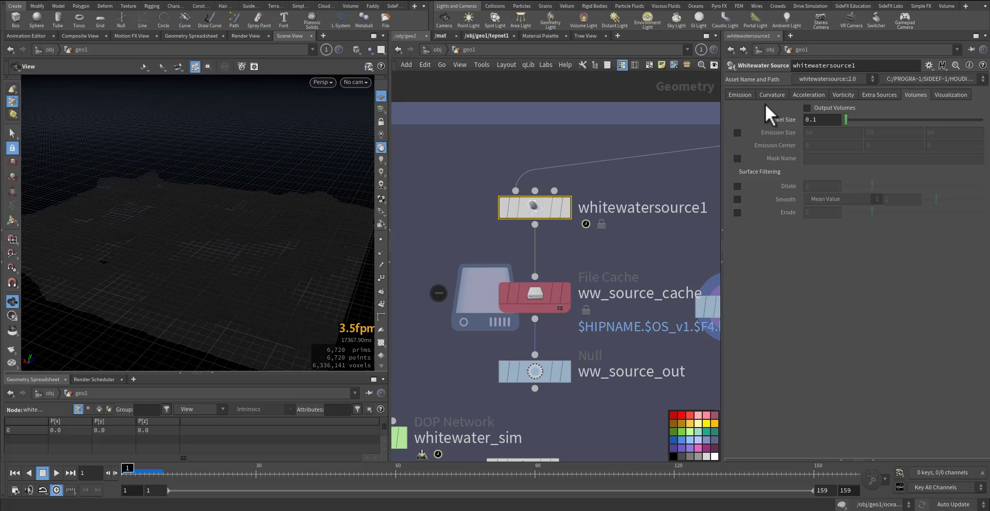
# Display the ww_source_cache file cache, scrub the emission source to frame 9 and return to frame 1.
pyautogui.click(540, 296)
pyautogui.moveTo(144, 472); pyautogui.dragTo(158, 491)
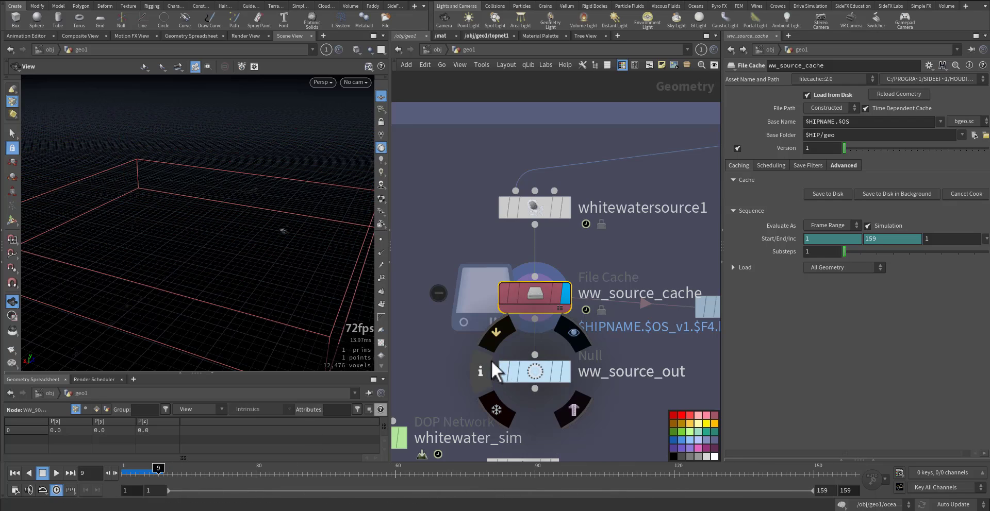
pyautogui.moveTo(491, 360); pyautogui.dragTo(582, 318, button='middle')
pyautogui.moveTo(135, 482); pyautogui.dragTo(106, 468)
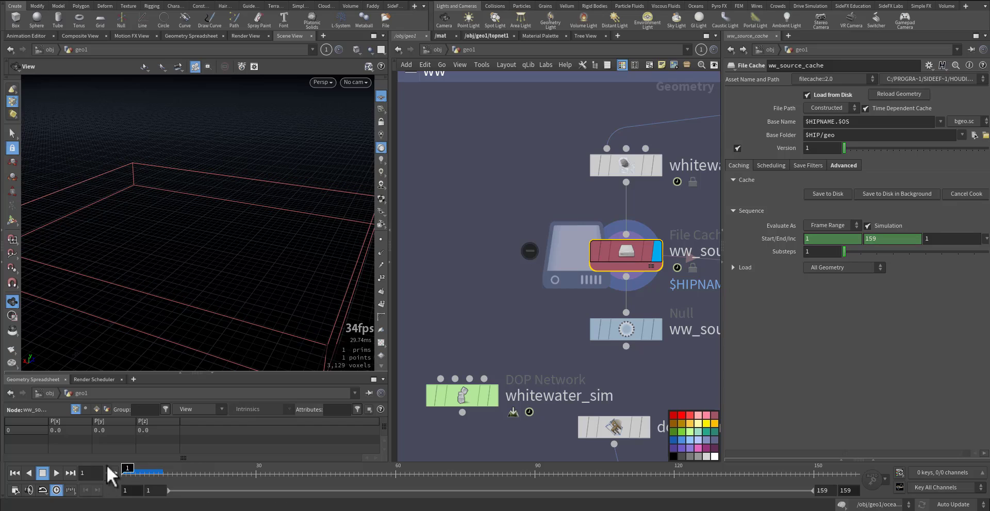
# Enter the whitewater_sim network and examine the collision settings and geometry of staticobject1.
pyautogui.doubleClick(471, 395)
pyautogui.moveTo(521, 308); pyautogui.dragTo(462, 383, button='middle')
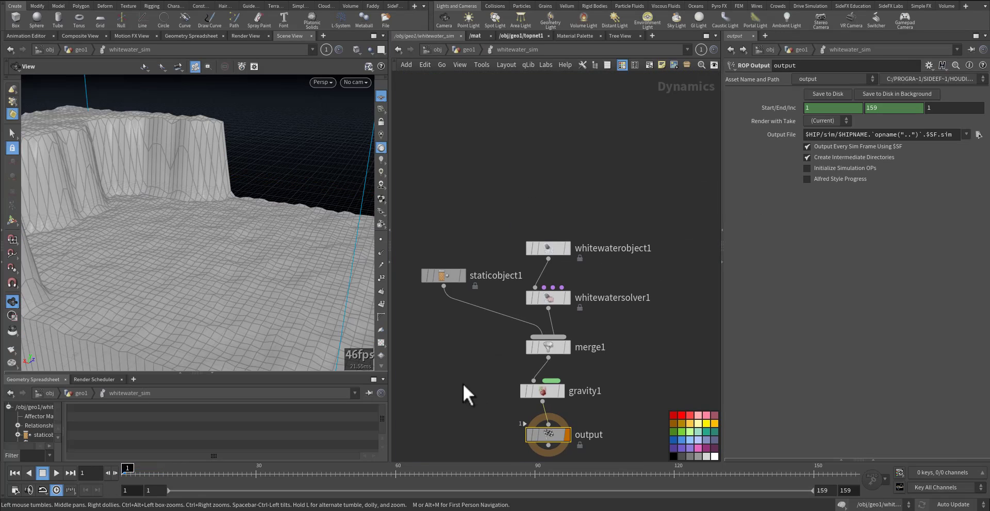
pyautogui.scroll(4, 459, 386)
pyautogui.moveTo(469, 100); pyautogui.dragTo(404, 256)
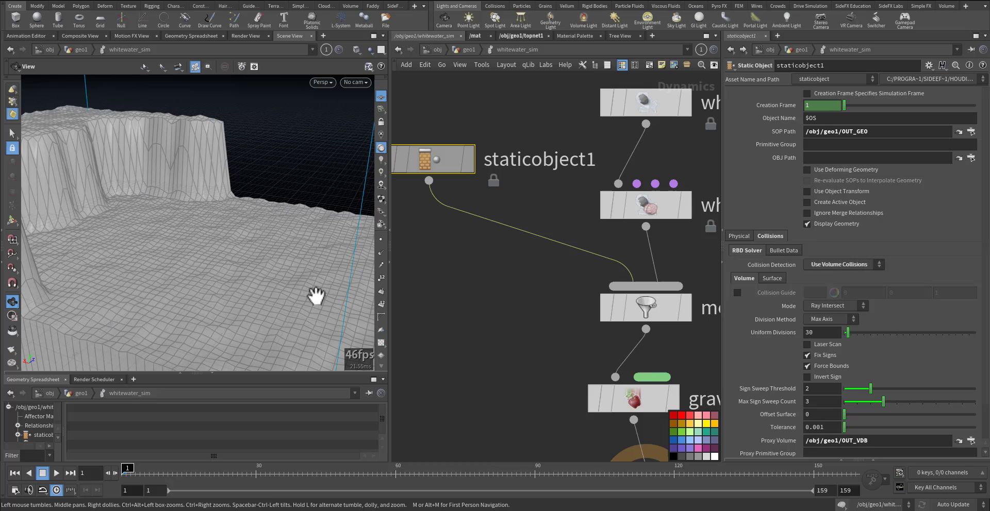
pyautogui.moveTo(201, 252); pyautogui.dragTo(178, 250)
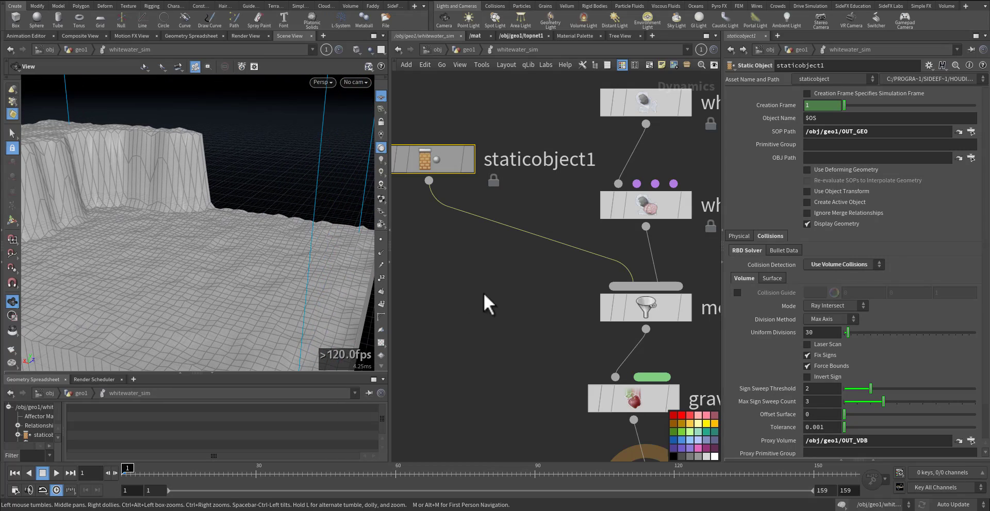
# Select whitewaterobject1 and show its creation and guide settings.
pyautogui.moveTo(593, 165); pyautogui.dragTo(514, 249, button='middle')
pyautogui.moveTo(667, 137); pyautogui.dragTo(498, 222)
pyautogui.moveTo(619, 238); pyautogui.dragTo(513, 248, button='middle')
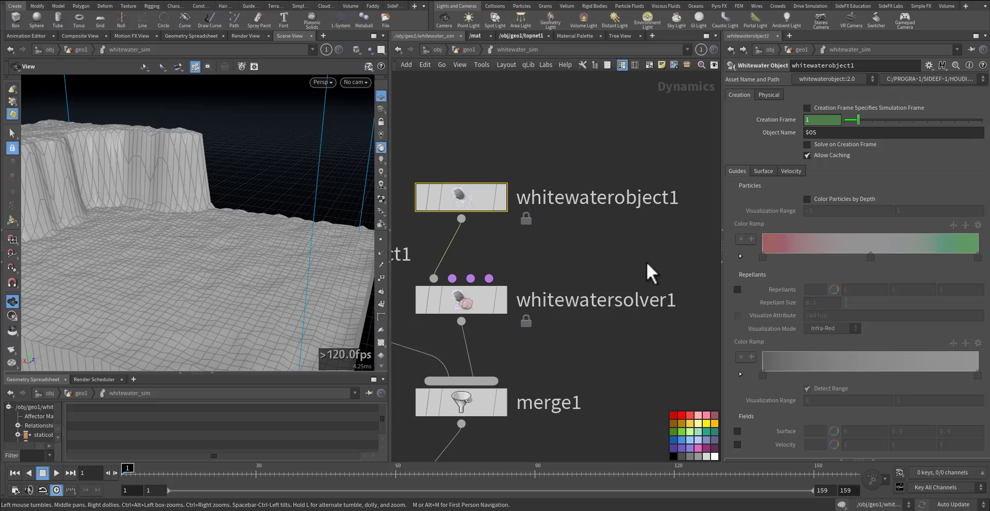
# Select whitewatersolver1 and point out its whitewater scale and lifespan values in the emission settings.
pyautogui.moveTo(645, 262); pyautogui.dragTo(647, 177, button='middle')
pyautogui.moveTo(648, 178); pyautogui.dragTo(419, 260)
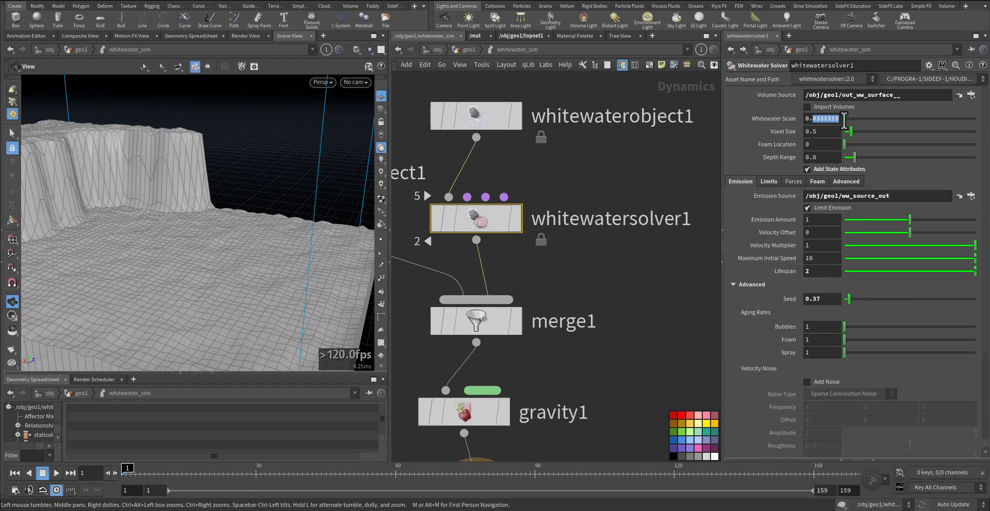
pyautogui.moveTo(824, 300); pyautogui.dragTo(784, 276)
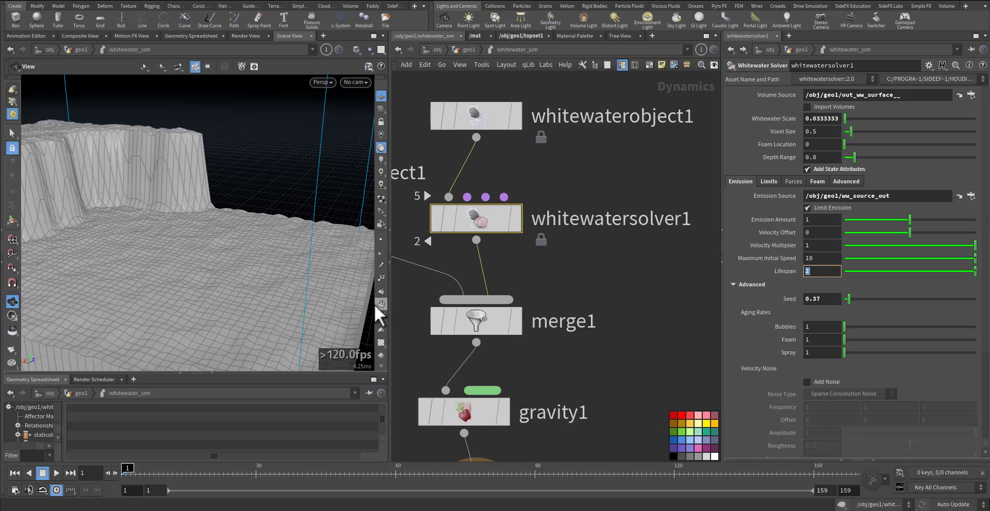
# Review the limits, foam and advanced settings of whitewatersolver1, including erosion, repellants and adhesion.
pyautogui.click(768, 183)
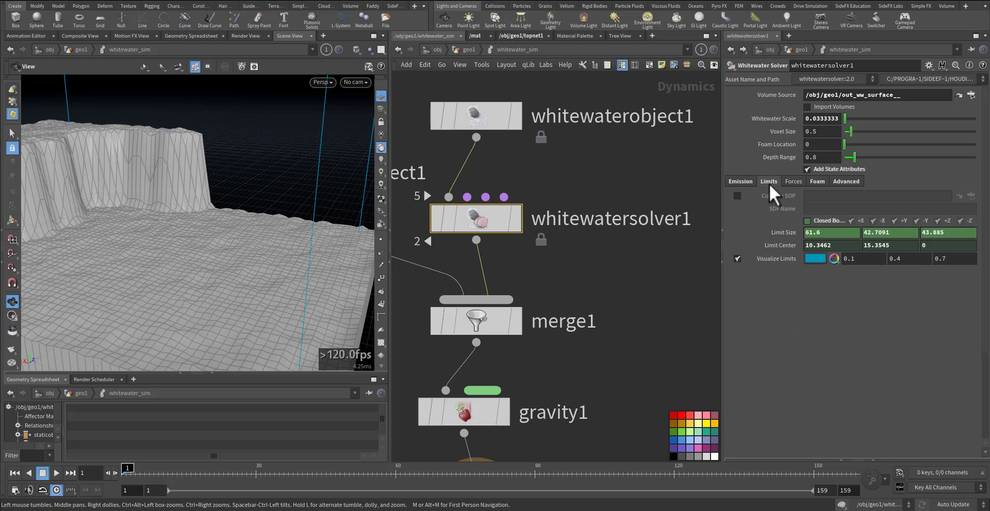
pyautogui.click(815, 182)
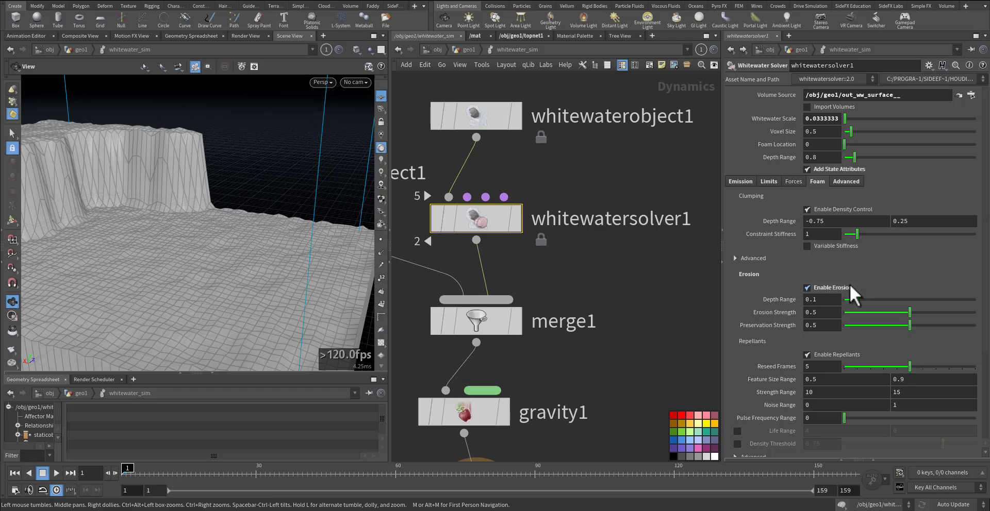
pyautogui.scroll(-3, 781, 312)
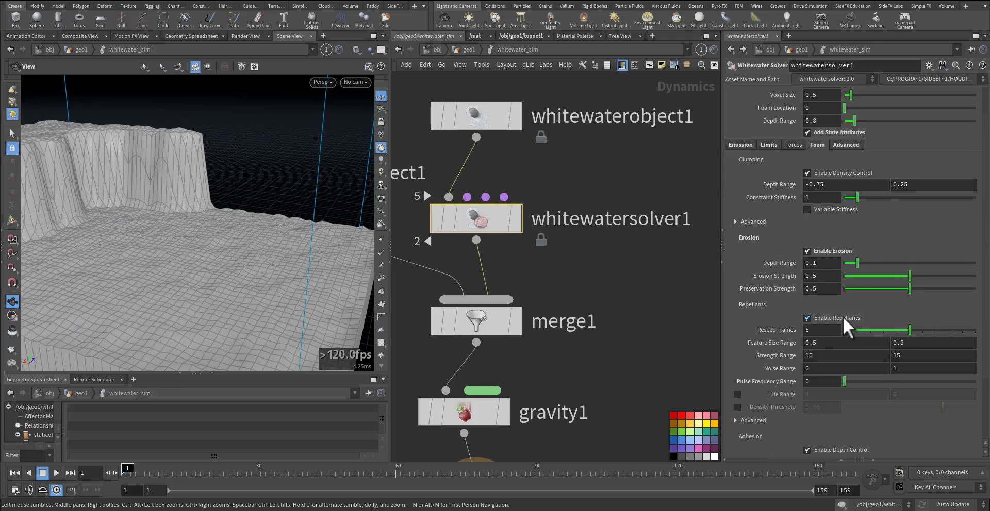
pyautogui.scroll(-5, 761, 329)
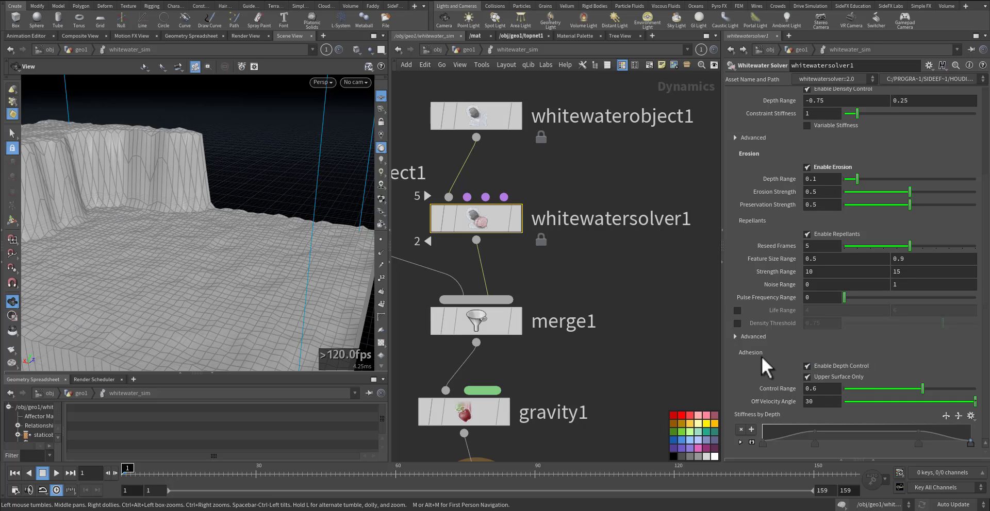
pyautogui.scroll(7, 761, 356)
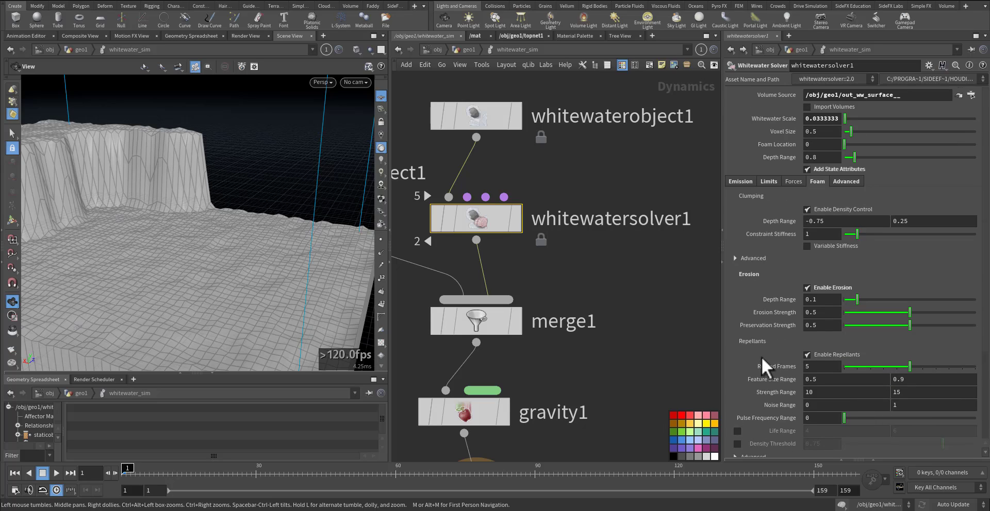
pyautogui.click(841, 180)
# Return to the geo1 network, then display and select the ww_import_cache2 file cache.
pyautogui.moveTo(607, 344); pyautogui.dragTo(558, 209, button='middle')
pyautogui.scroll(-3, 643, 247)
pyautogui.click(474, 50)
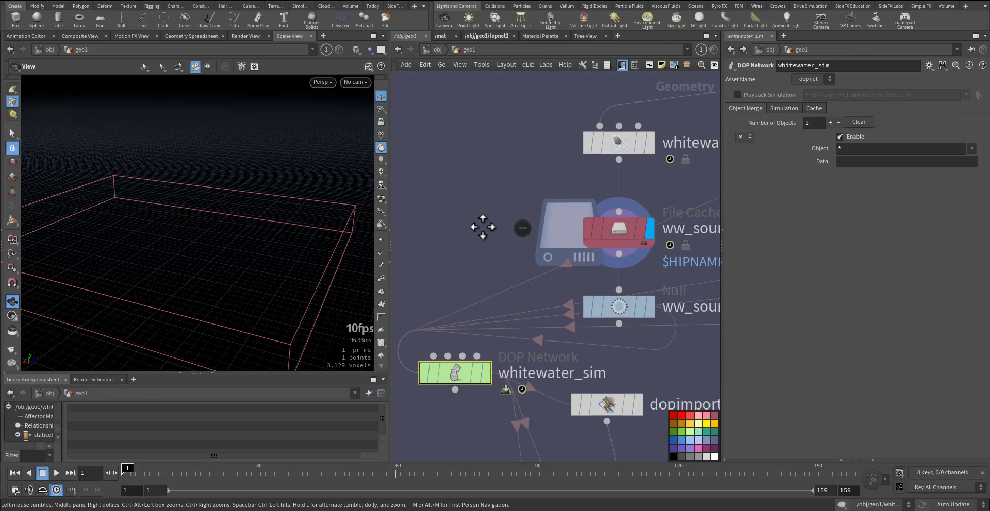
pyautogui.click(598, 299)
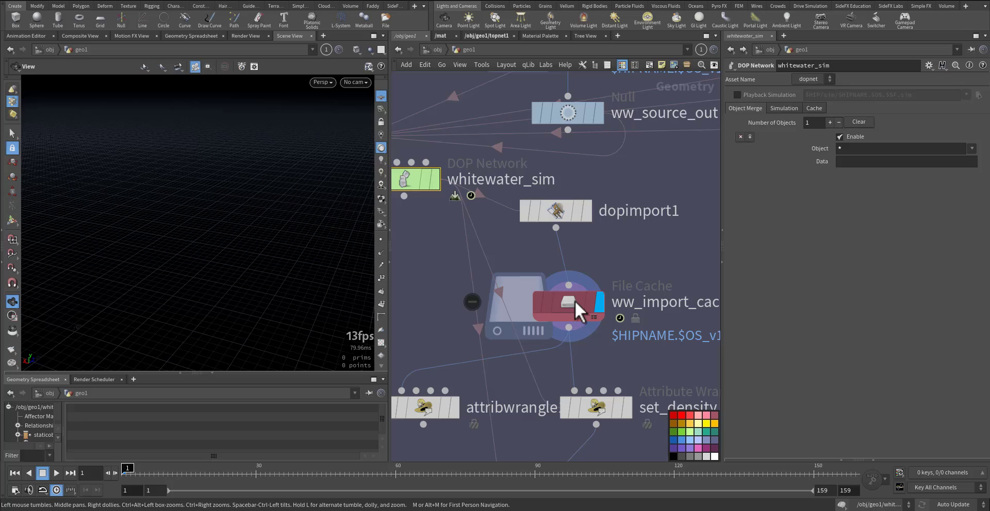
pyautogui.moveTo(462, 366); pyautogui.dragTo(513, 319, button='middle')
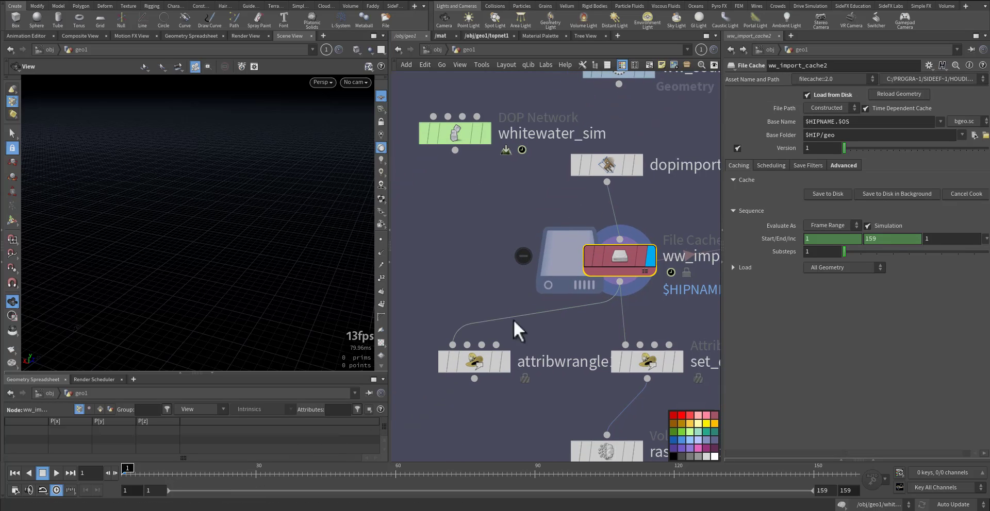
# Display attribwrangle1 and highlight its VEX lines that assign spray, foam and bubble to the colour channels.
pyautogui.click(504, 360)
pyautogui.click(472, 361)
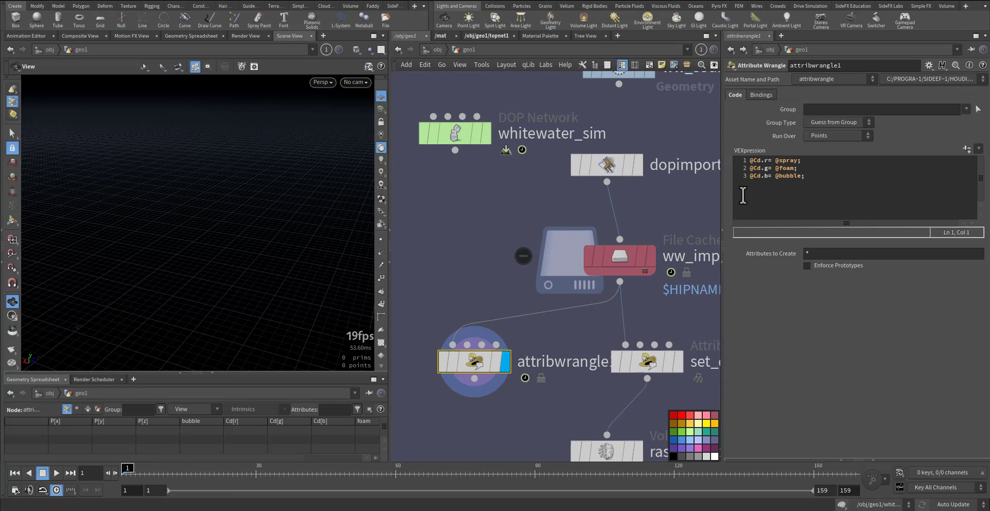
pyautogui.moveTo(754, 160)
pyautogui.mouseDown()
pyautogui.moveTo(810, 163)
pyautogui.moveTo(824, 180)
pyautogui.mouseUp()
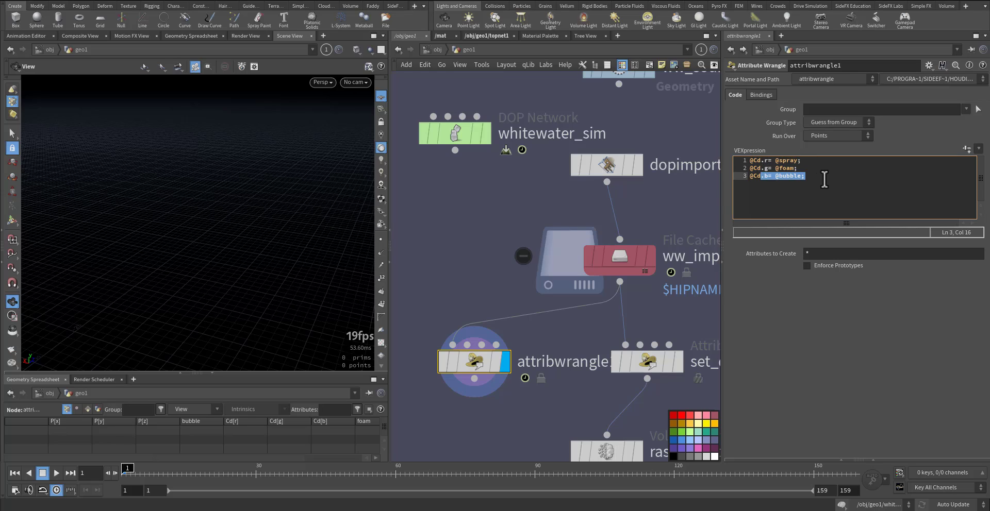
pyautogui.click(929, 66)
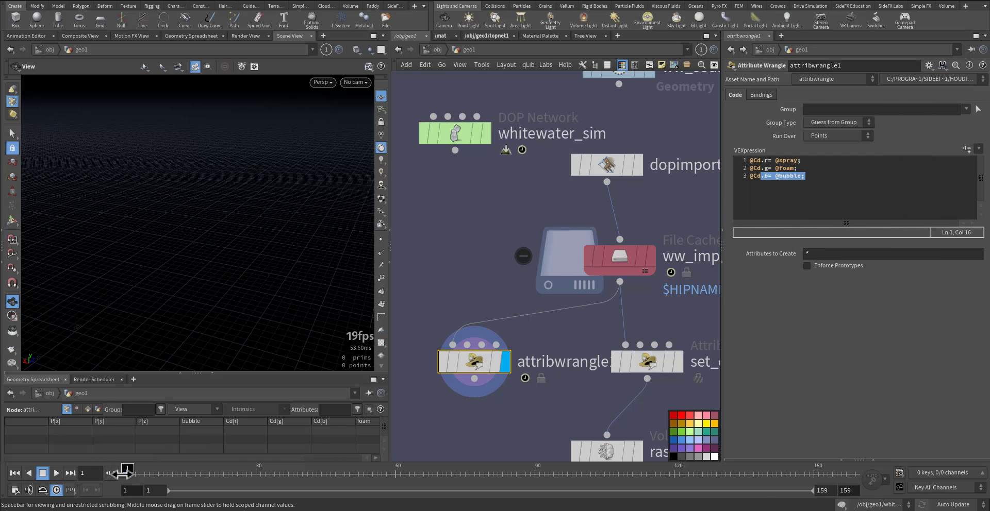
# Scrub to frame 29 and examine the colour-coded whitewater particles from several angles.
pyautogui.moveTo(127, 473); pyautogui.dragTo(252, 474)
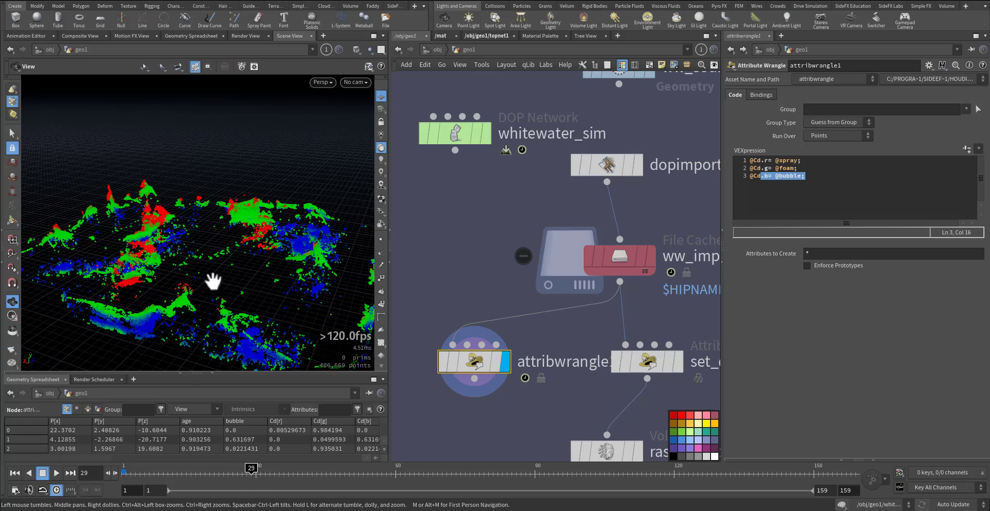
pyautogui.moveTo(213, 281); pyautogui.dragTo(192, 299)
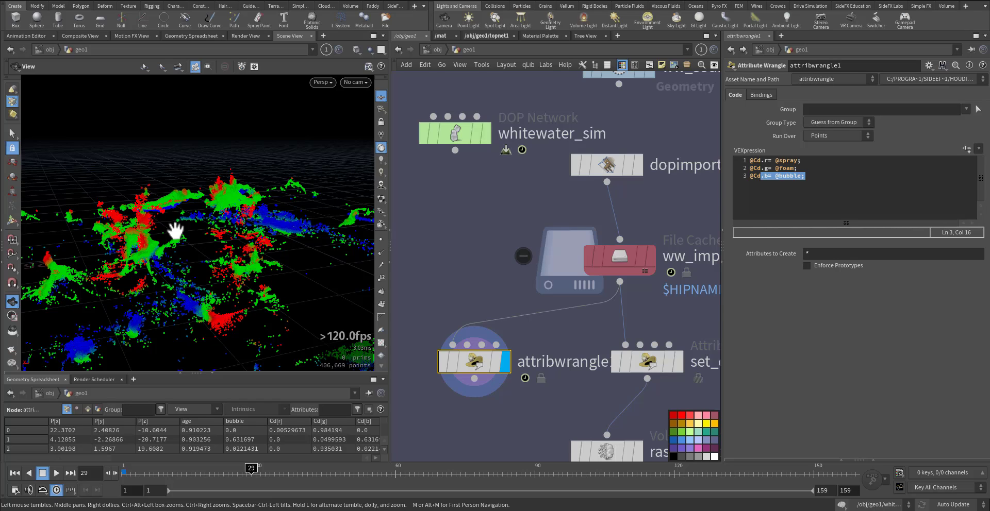
pyautogui.moveTo(175, 232); pyautogui.dragTo(218, 274)
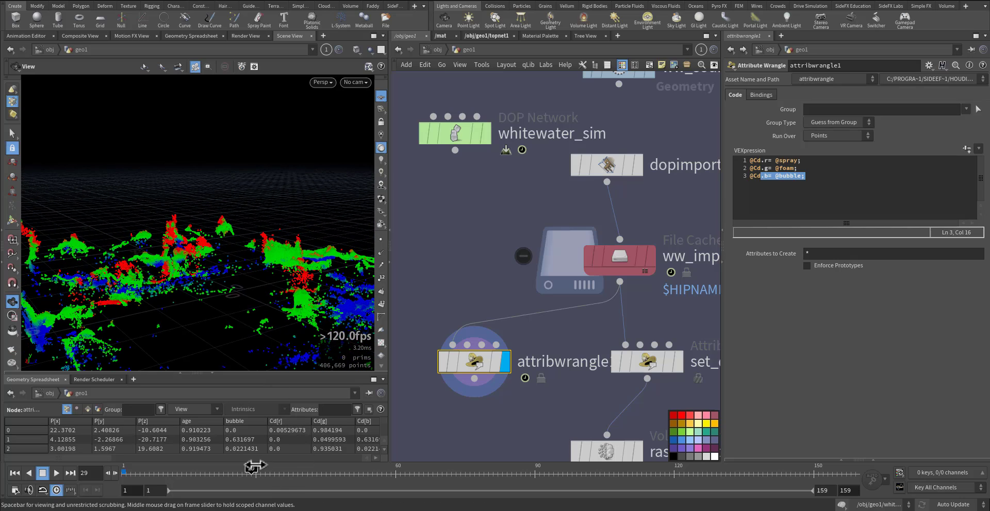
# Scrub to frame 60 and examine the colour-coded spray, foam and bubble particles from several angles.
pyautogui.moveTo(253, 469); pyautogui.dragTo(393, 479)
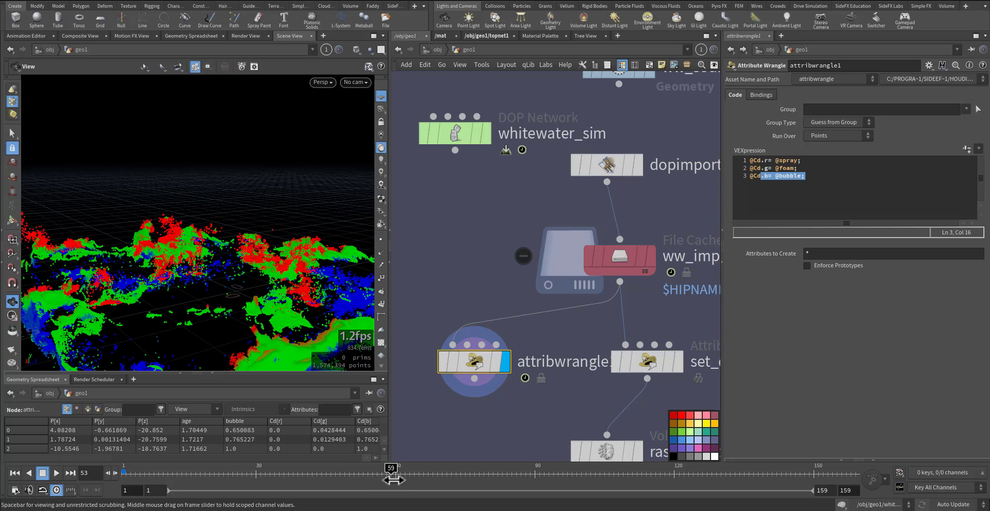
pyautogui.moveTo(306, 307); pyautogui.dragTo(239, 226)
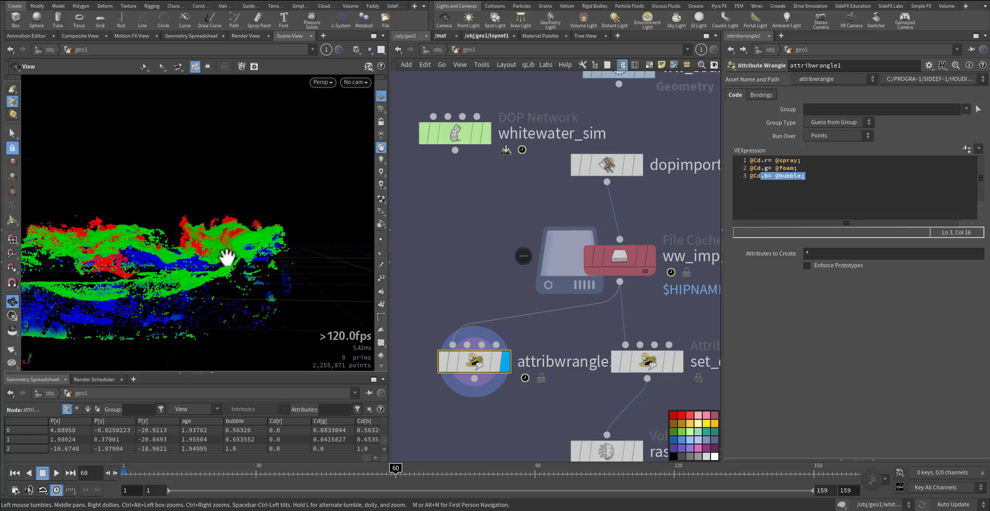
pyautogui.moveTo(227, 257); pyautogui.dragTo(281, 262, button='right')
pyautogui.moveTo(222, 247); pyautogui.dragTo(303, 247, button='middle')
pyautogui.moveTo(303, 247); pyautogui.dragTo(269, 253, button='right')
pyautogui.moveTo(269, 253); pyautogui.dragTo(233, 259)
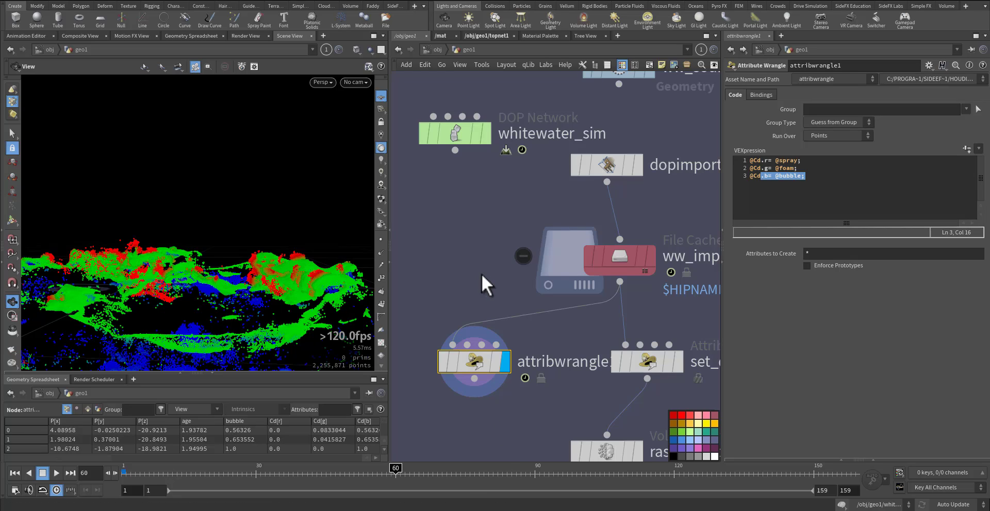
# Display set_density, inspect its node information and highlight the VEX code that sets density and Alpha.
pyautogui.moveTo(582, 392); pyautogui.dragTo(474, 295, button='middle')
pyautogui.click(575, 269)
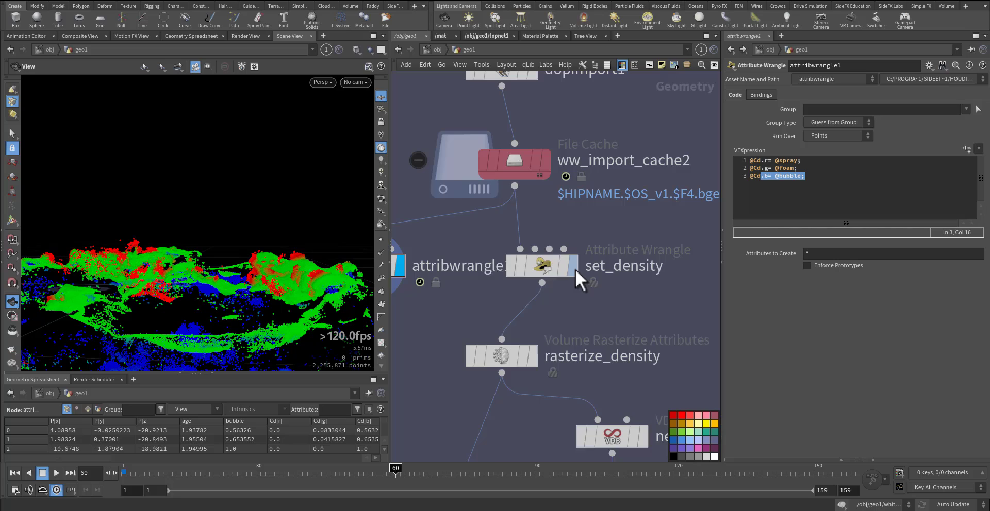
pyautogui.click(571, 267)
pyautogui.click(542, 267)
pyautogui.middleClick(542, 266)
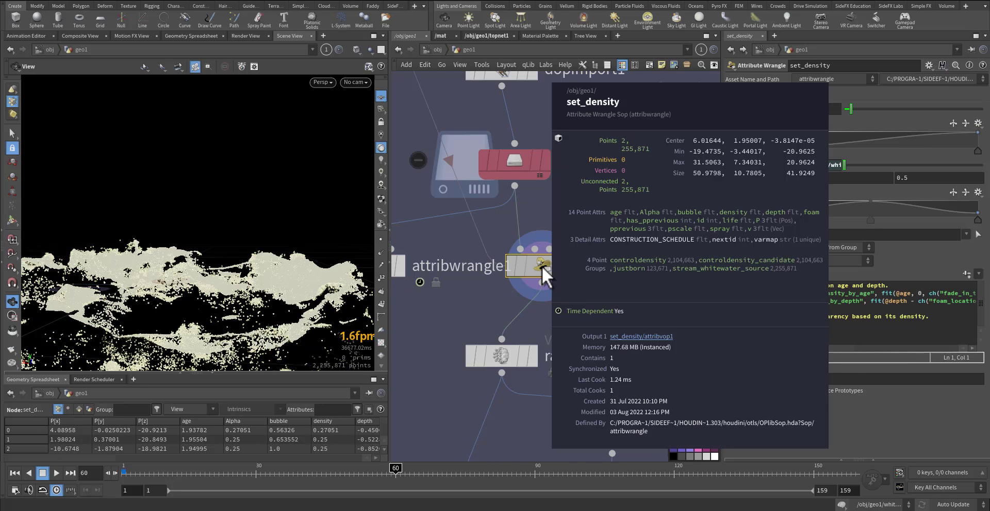
pyautogui.moveTo(825, 332); pyautogui.dragTo(750, 276)
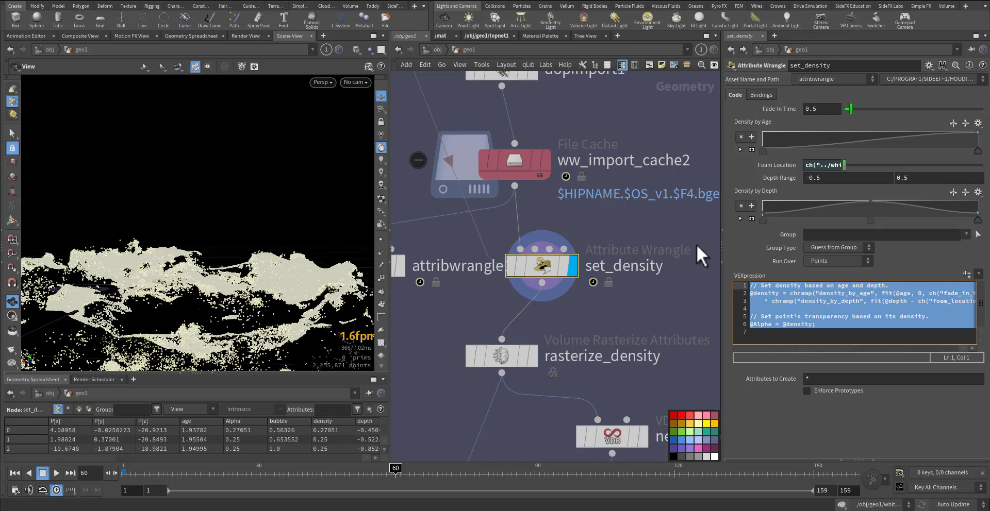
pyautogui.click(783, 301)
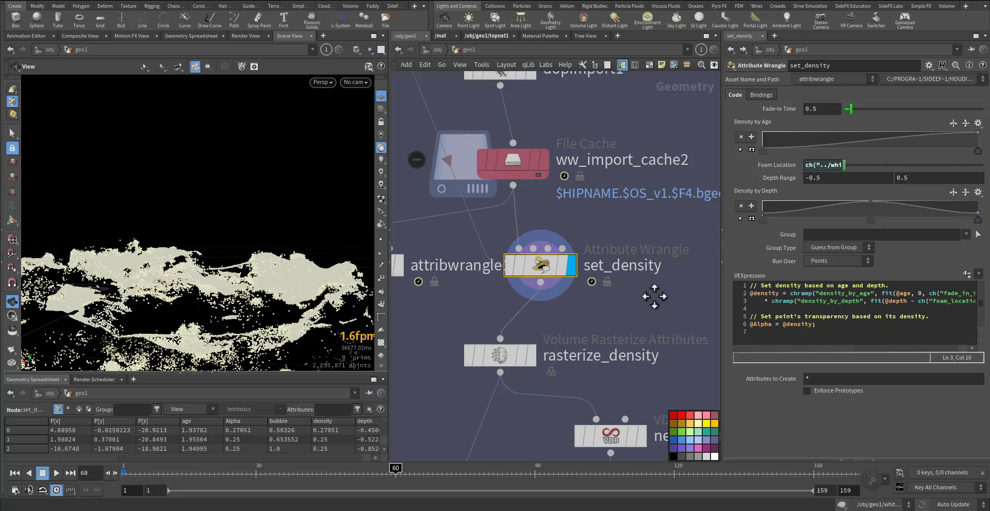
pyautogui.moveTo(653, 294); pyautogui.dragTo(637, 231, button='middle')
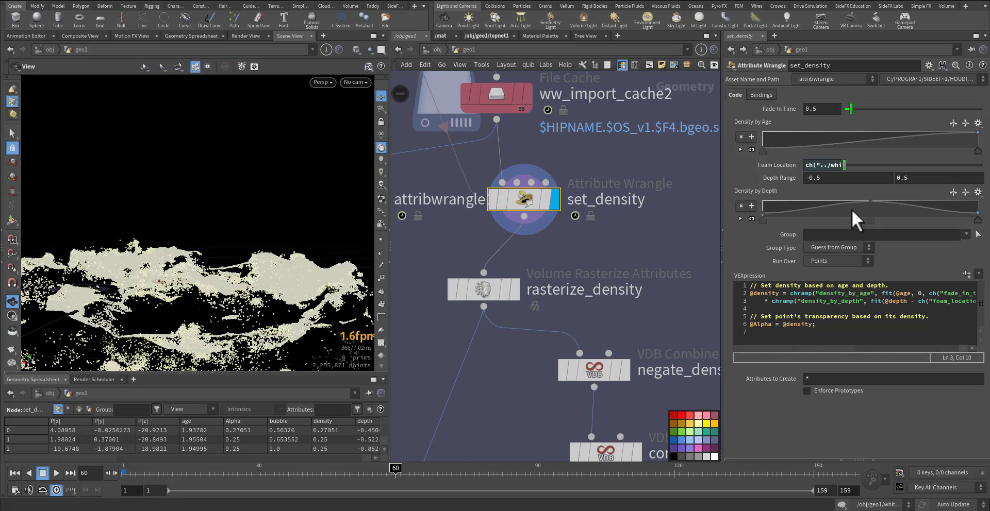
# Save the set_density wrangle's parameters as a preset named WW_Density.
pyautogui.click(930, 65)
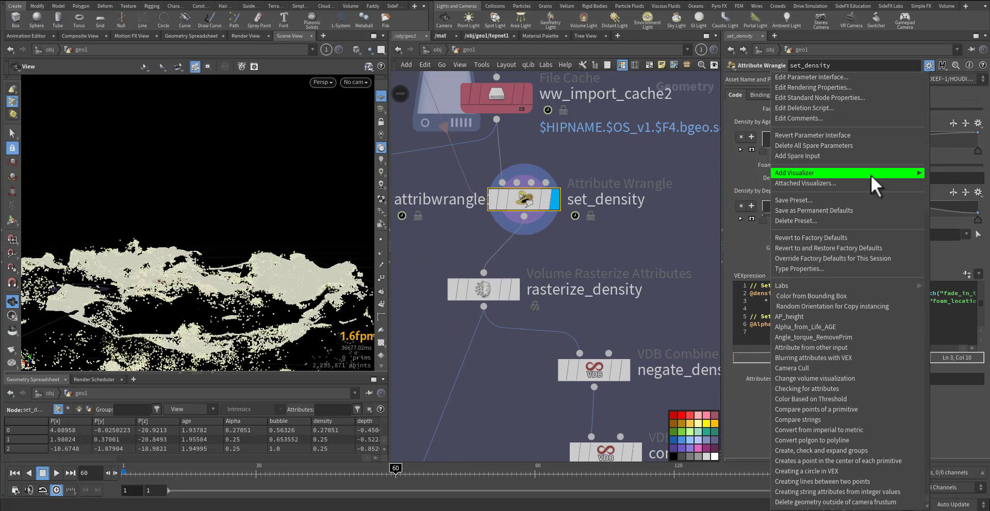
pyautogui.click(831, 202)
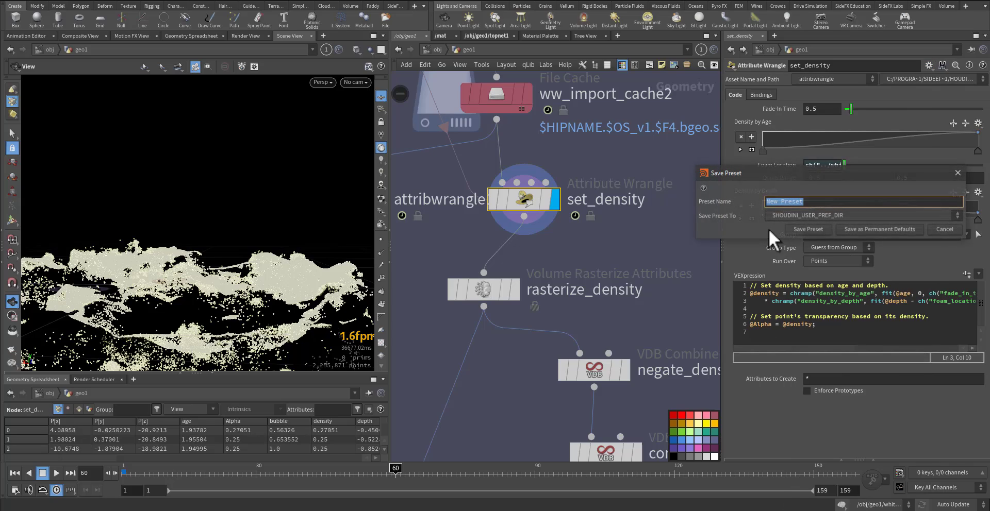
pyautogui.write('W')
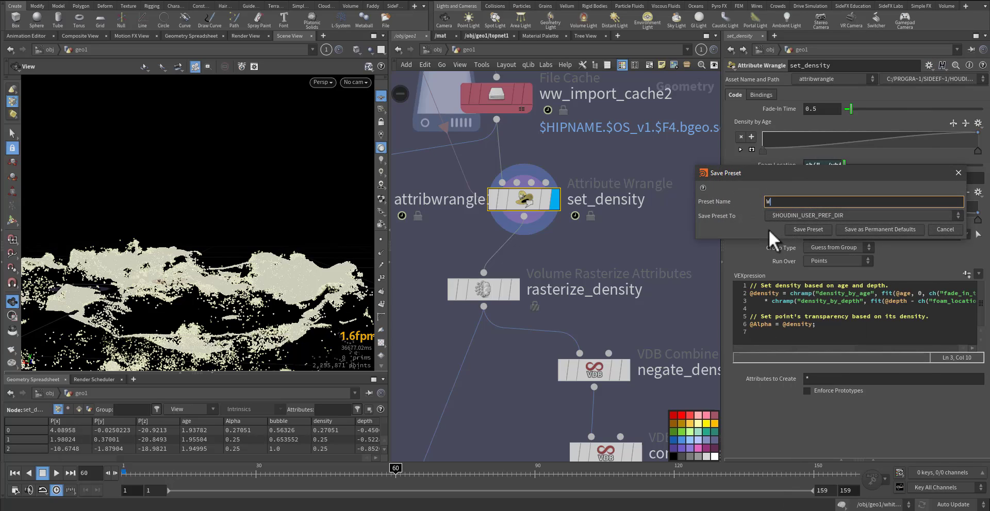
pyautogui.write('W_Density')
pyautogui.click(816, 229)
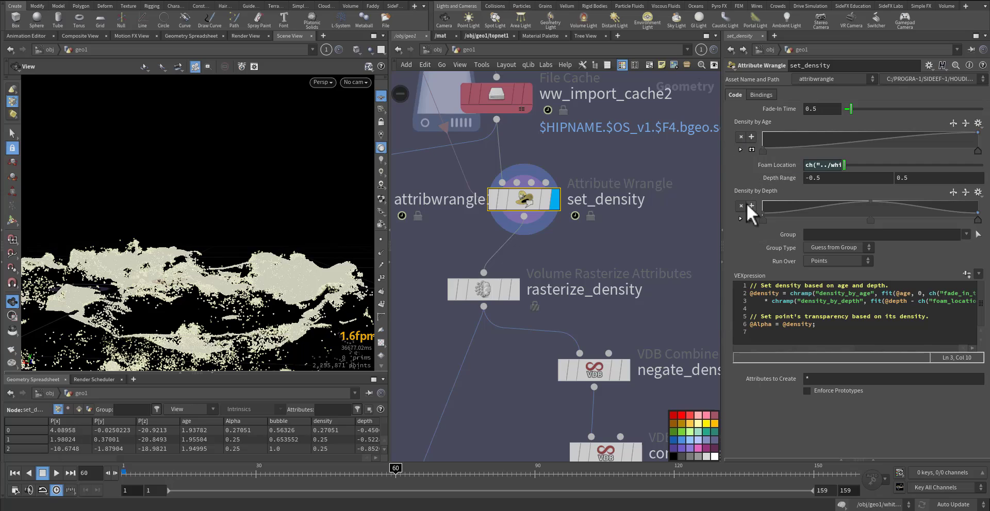
# Display rasterize_density, highlight its density foam spray attributes and inspect the rasterized volume.
pyautogui.moveTo(505, 360); pyautogui.dragTo(560, 299, button='middle')
pyautogui.moveTo(544, 232)
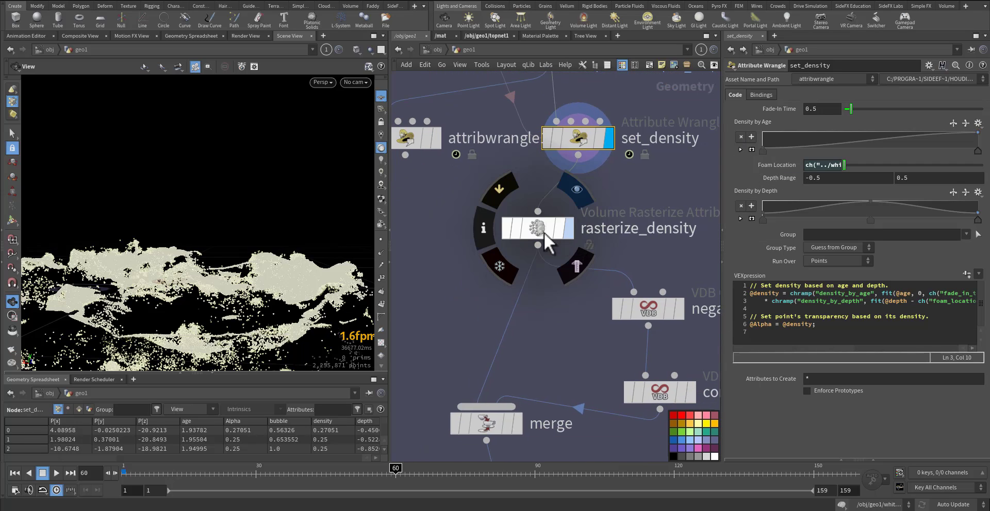
pyautogui.click(578, 265)
pyautogui.click(576, 190)
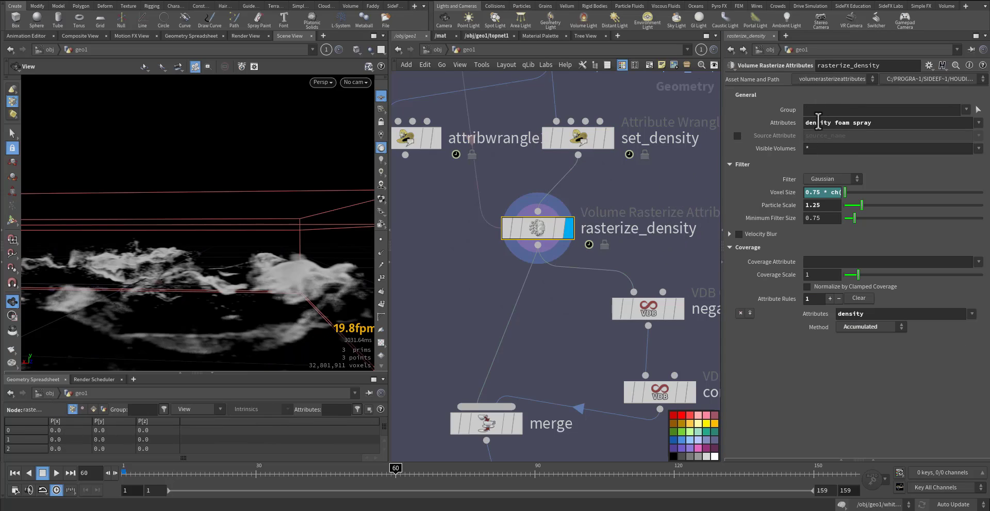
pyautogui.moveTo(849, 124)
pyautogui.mouseDown()
pyautogui.moveTo(841, 126)
pyautogui.moveTo(894, 125)
pyautogui.moveTo(877, 121)
pyautogui.mouseUp()
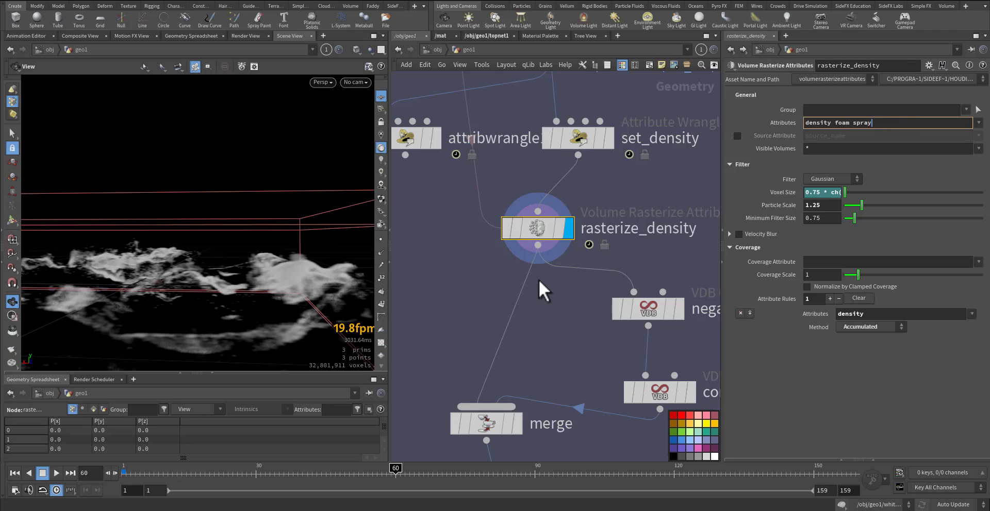
pyautogui.moveTo(247, 312); pyautogui.dragTo(225, 315)
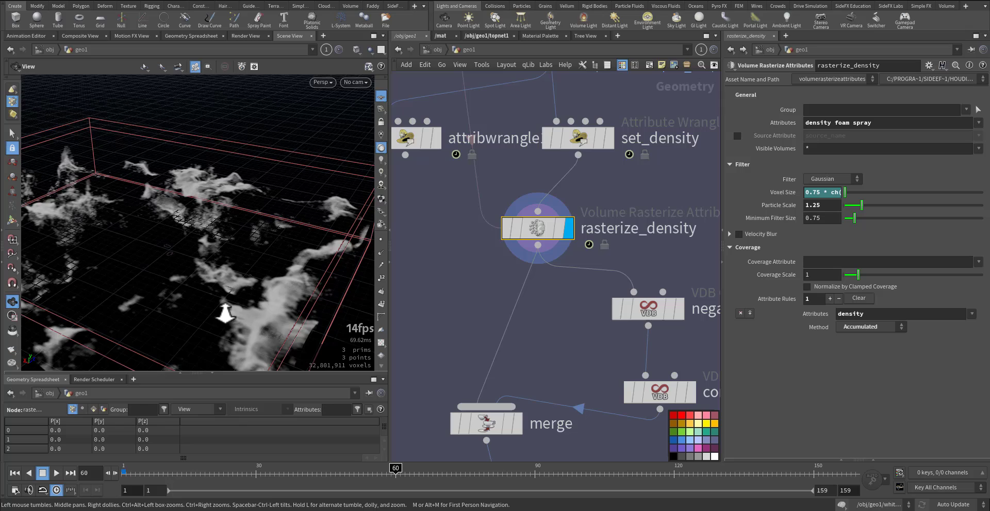
# Follow the branch through negate_density, compute_gradient and merge, then display volume_cache3 and examine the cached volume up close.
pyautogui.moveTo(524, 376); pyautogui.dragTo(546, 288, button='middle')
pyautogui.moveTo(632, 369); pyautogui.dragTo(540, 304, button='middle')
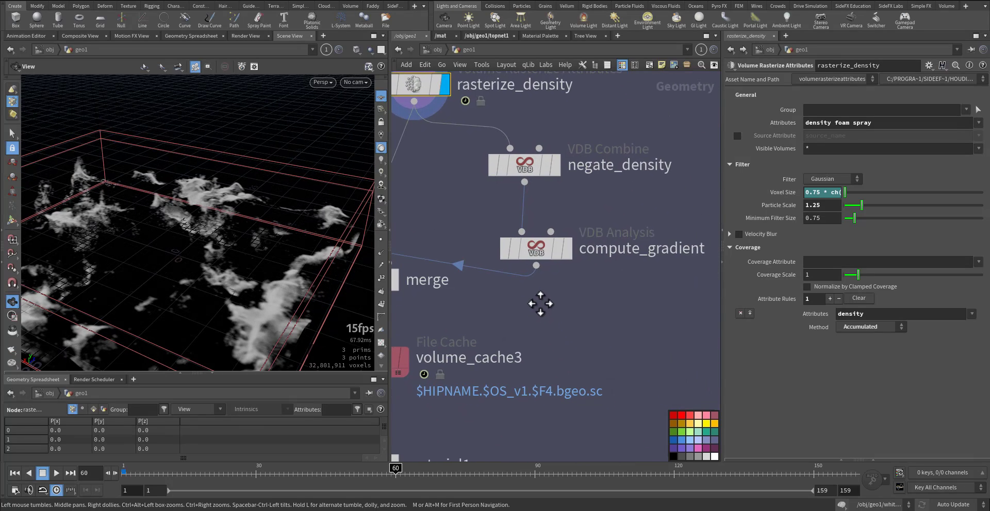
pyautogui.moveTo(478, 299); pyautogui.dragTo(579, 298, button='middle')
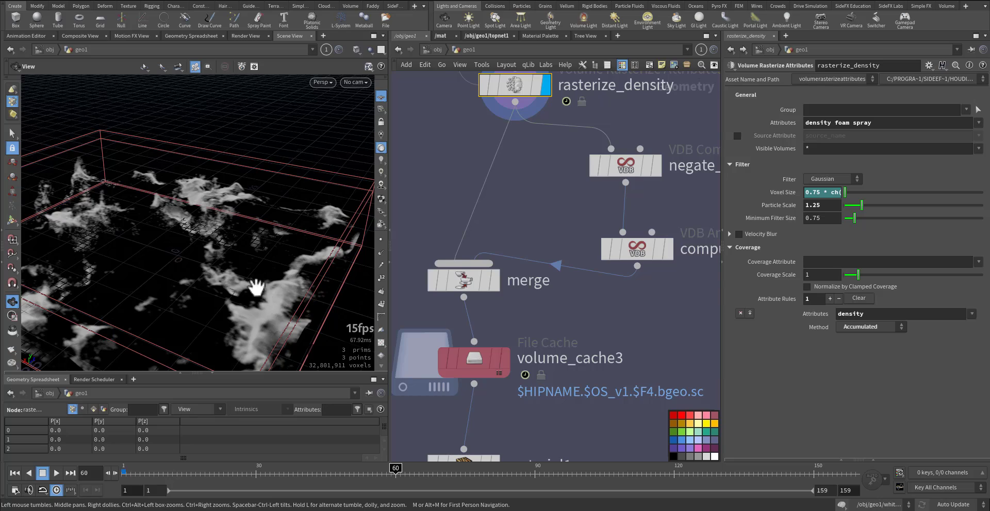
pyautogui.moveTo(488, 361)
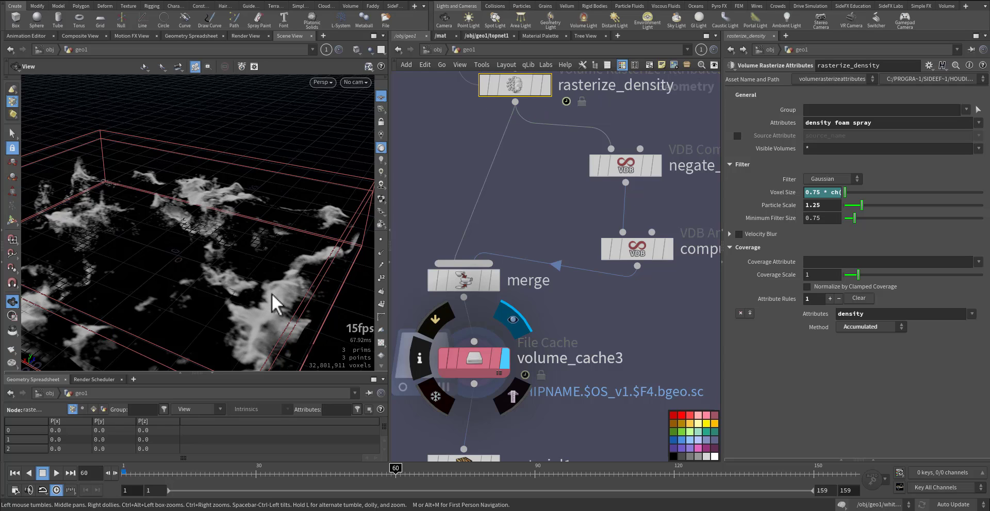
pyautogui.moveTo(608, 325); pyautogui.dragTo(624, 290, button='middle')
pyautogui.scroll(-2, 172, 279)
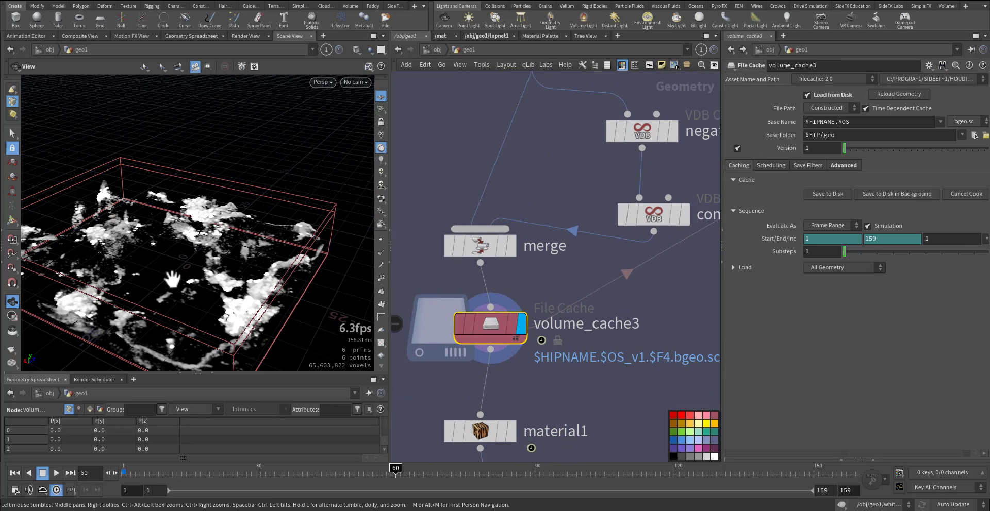
pyautogui.moveTo(282, 282); pyautogui.dragTo(238, 258, button='right')
pyautogui.moveTo(261, 258)
pyautogui.mouseDown()
pyautogui.moveTo(207, 249)
pyautogui.moveTo(273, 252)
pyautogui.mouseUp()
# Select the material1 node below volume_cache3 and highlight its /mat/whitewater material path.
pyautogui.moveTo(569, 382); pyautogui.dragTo(582, 287, button='middle')
pyautogui.scroll(-3, 584, 298)
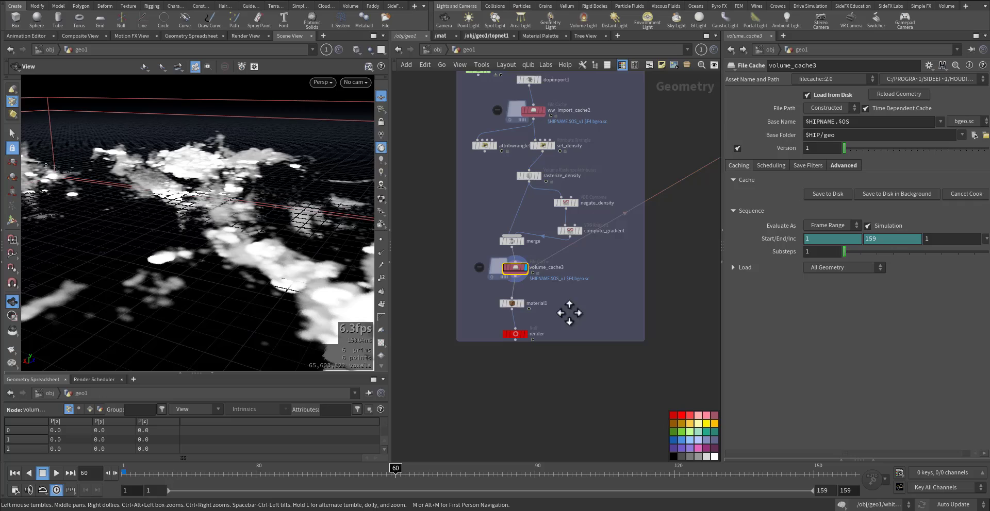
pyautogui.moveTo(569, 313); pyautogui.dragTo(519, 286, button='middle')
pyautogui.click(574, 304)
pyautogui.moveTo(638, 375)
pyautogui.mouseDown(button='middle')
pyautogui.moveTo(570, 358)
pyautogui.moveTo(632, 380)
pyautogui.mouseUp(button='middle')
pyautogui.moveTo(460, 276); pyautogui.dragTo(540, 302)
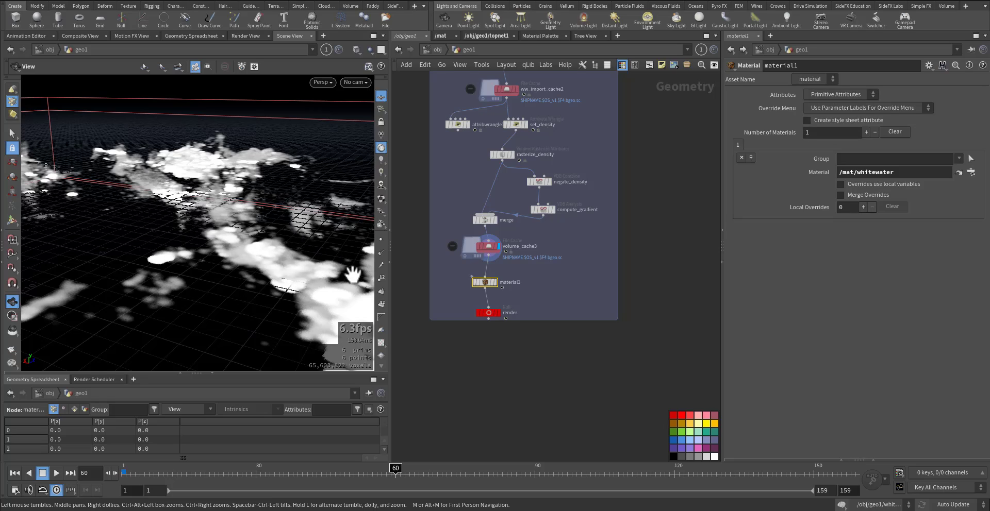
pyautogui.moveTo(914, 173); pyautogui.dragTo(726, 206)
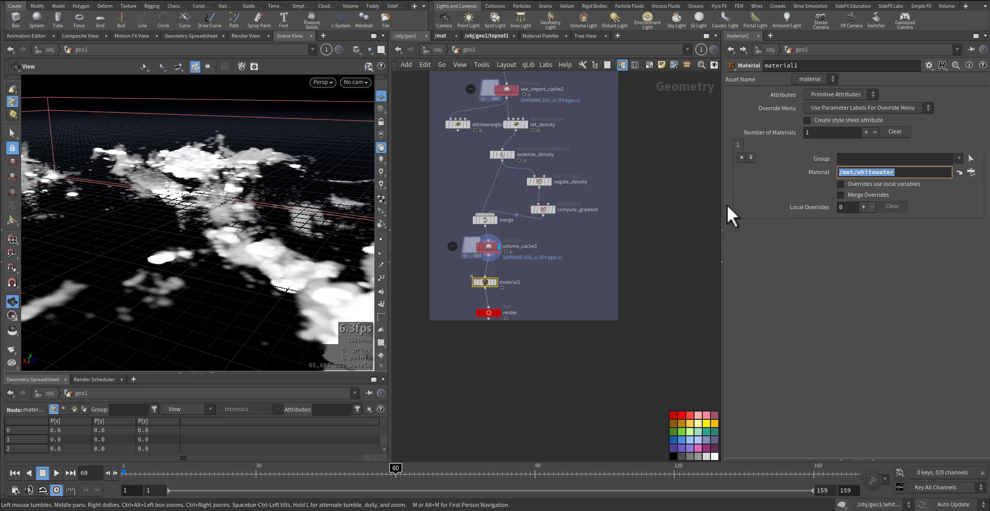
# Look over the rest of the geo1 network around the TOP network box and the loose tube nodes.
pyautogui.moveTo(667, 228); pyautogui.dragTo(506, 230, button='middle')
pyautogui.scroll(-4, 626, 273)
pyautogui.moveTo(644, 284); pyautogui.dragTo(510, 343, button='middle')
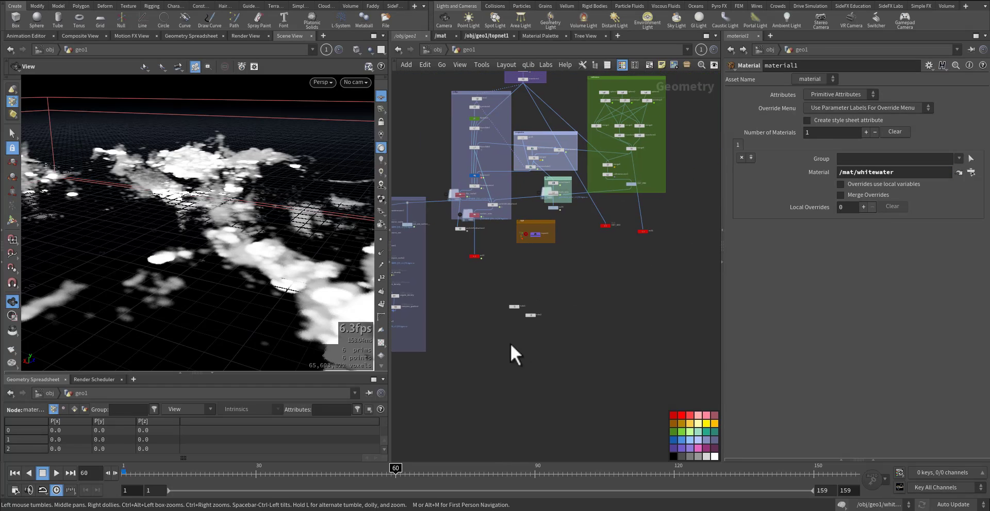
pyautogui.moveTo(616, 308); pyautogui.dragTo(593, 374, button='middle')
pyautogui.scroll(5, 481, 319)
pyautogui.moveTo(488, 312); pyautogui.dragTo(444, 289, button='middle')
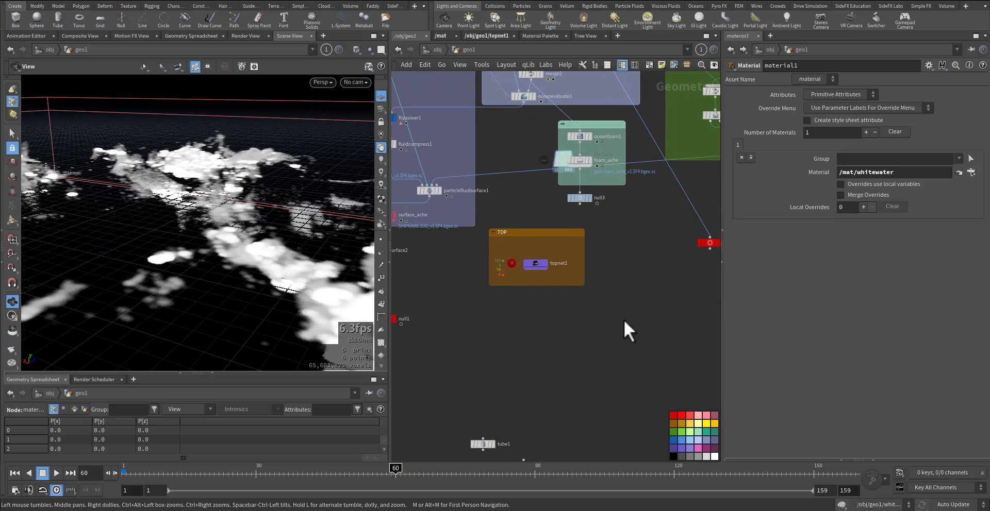
pyautogui.moveTo(624, 319); pyautogui.dragTo(485, 322, button='middle')
pyautogui.moveTo(577, 316); pyautogui.dragTo(598, 223, button='middle')
pyautogui.moveTo(477, 269); pyautogui.dragTo(608, 267, button='middle')
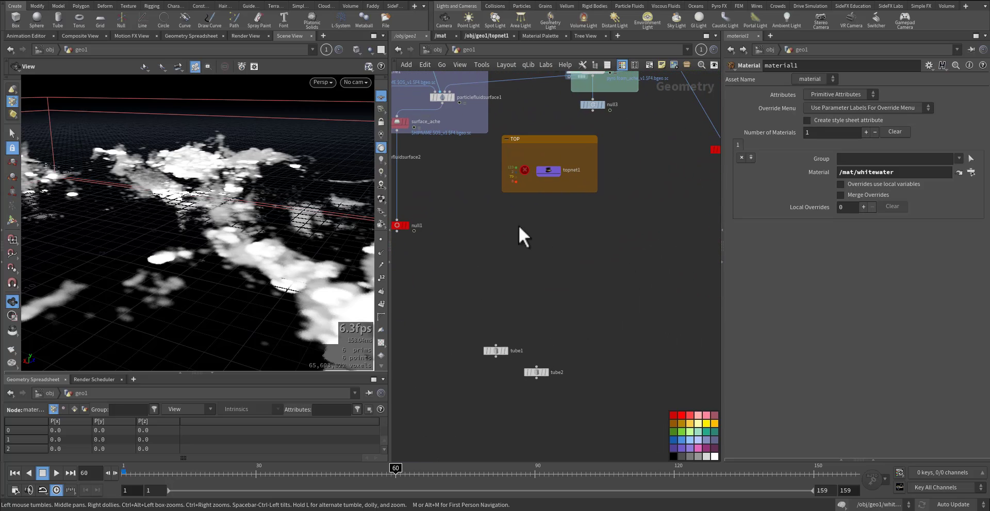
# Return to the object level and open the foam geometry's network at its object merge nodes.
pyautogui.click(438, 48)
pyautogui.moveTo(458, 255); pyautogui.dragTo(511, 177, button='middle')
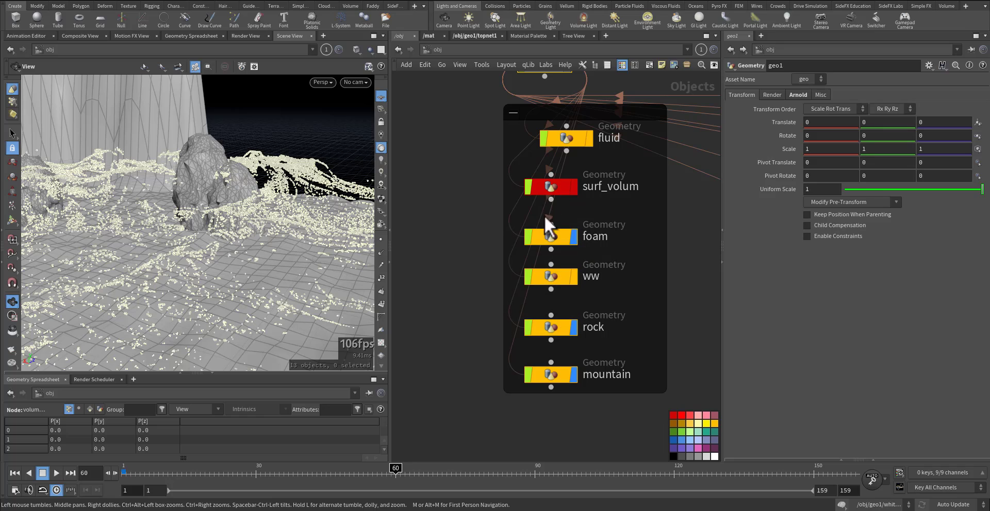
pyautogui.doubleClick(553, 240)
pyautogui.moveTo(471, 197); pyautogui.dragTo(499, 263, button='middle')
pyautogui.scroll(4, 557, 219)
pyautogui.moveTo(566, 227); pyautogui.dragTo(610, 361, button='middle')
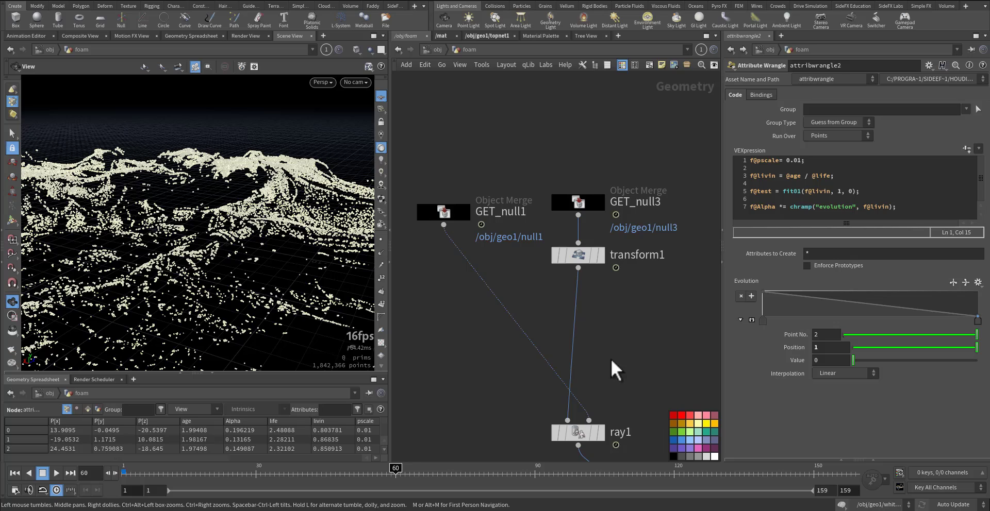
# Select and display GET_null3 and view its flat sheet of foam points from above.
pyautogui.scroll(2, 604, 300)
pyautogui.moveTo(601, 251)
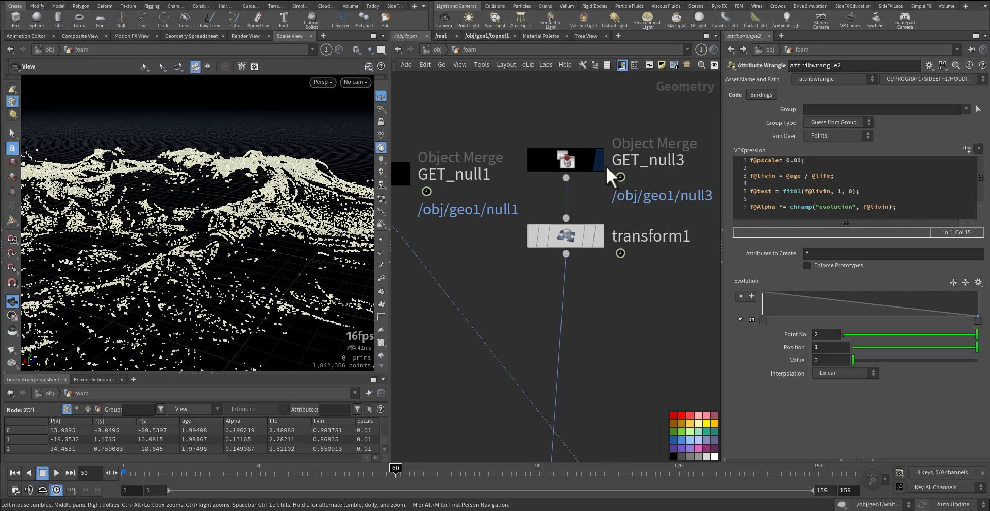
pyautogui.click(584, 158)
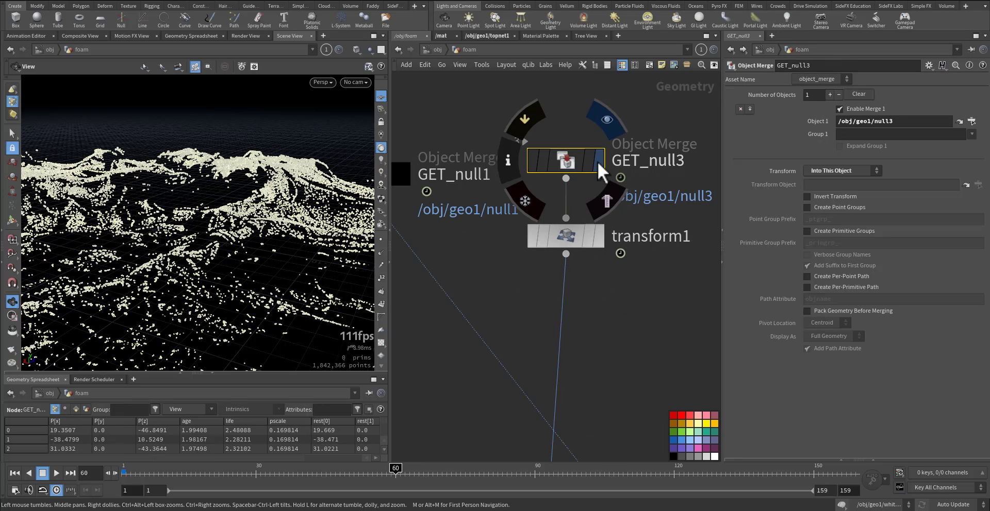
pyautogui.click(597, 162)
pyautogui.moveTo(307, 241); pyautogui.dragTo(137, 321)
# Display GET_null1, examine the merged fluid surface up close and follow its connection down to ray1.
pyautogui.moveTo(422, 185); pyautogui.dragTo(535, 177, button='middle')
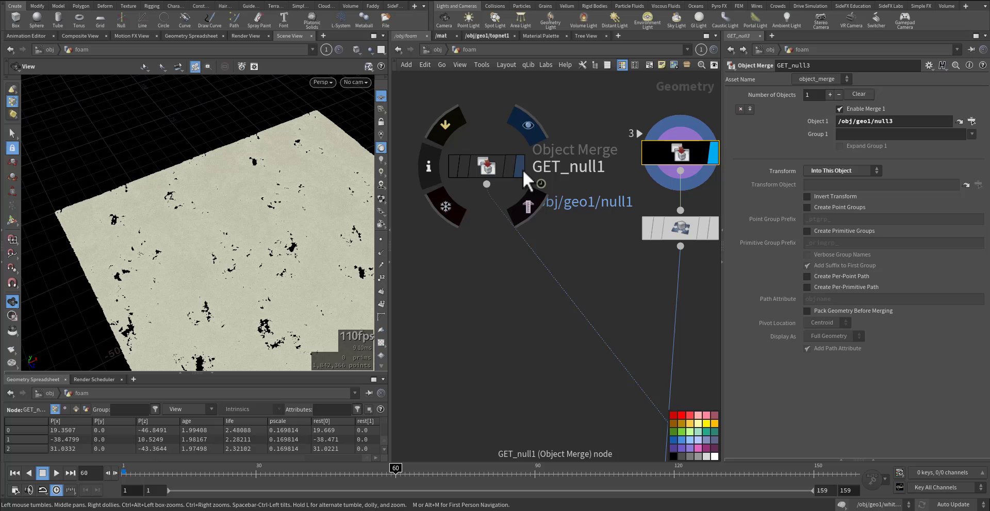
pyautogui.click(490, 169)
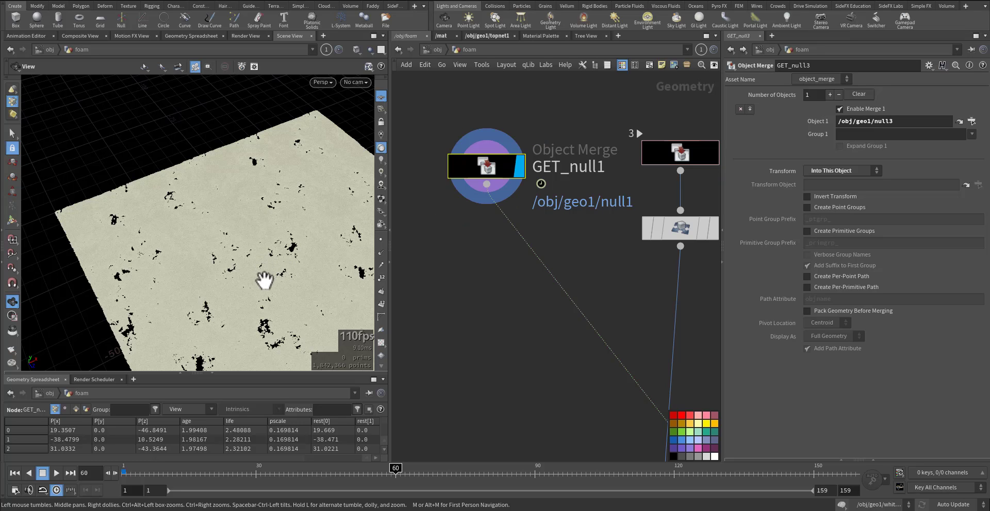
pyautogui.moveTo(276, 279)
pyautogui.mouseDown()
pyautogui.moveTo(388, 248)
pyautogui.moveTo(474, 246)
pyautogui.moveTo(381, 257)
pyautogui.moveTo(269, 296)
pyautogui.mouseUp()
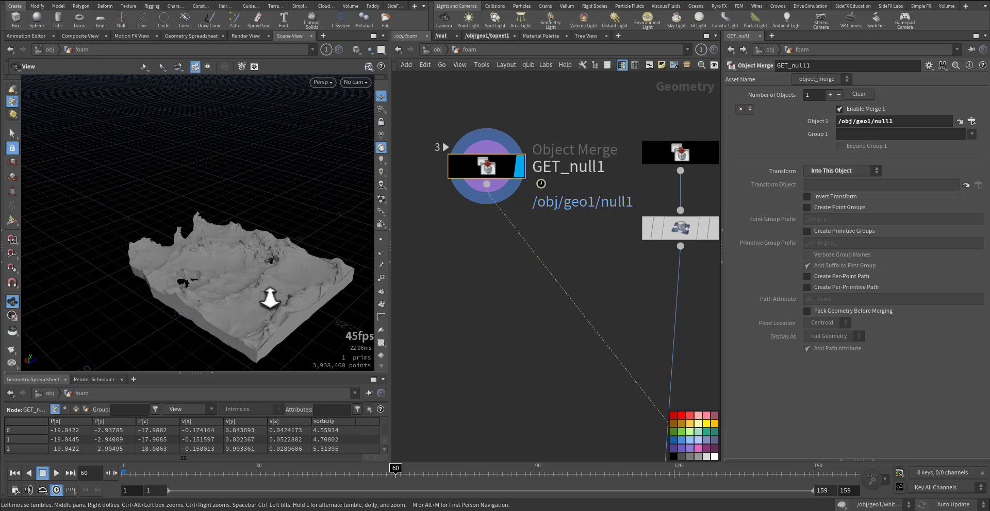
pyautogui.moveTo(270, 295); pyautogui.dragTo(405, 260, button='right')
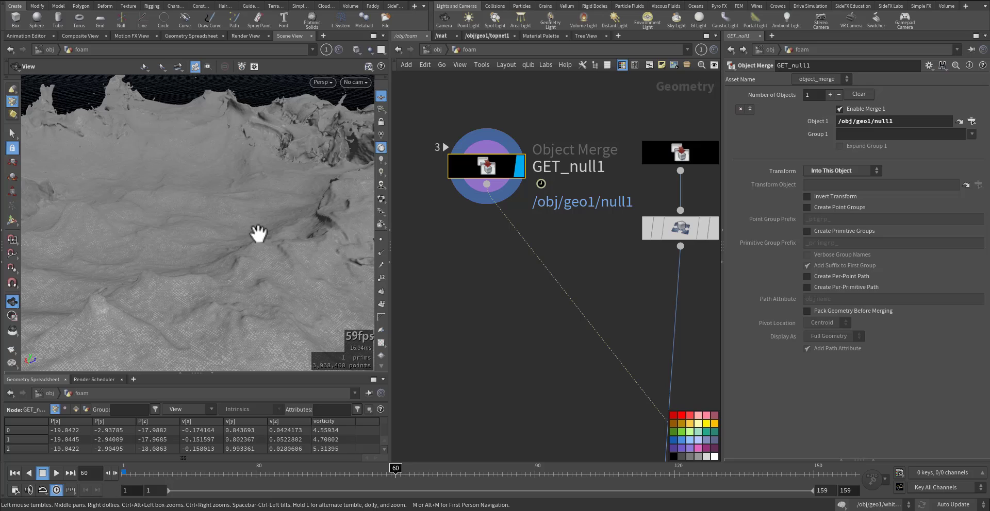
pyautogui.moveTo(619, 301); pyautogui.dragTo(547, 257, button='middle')
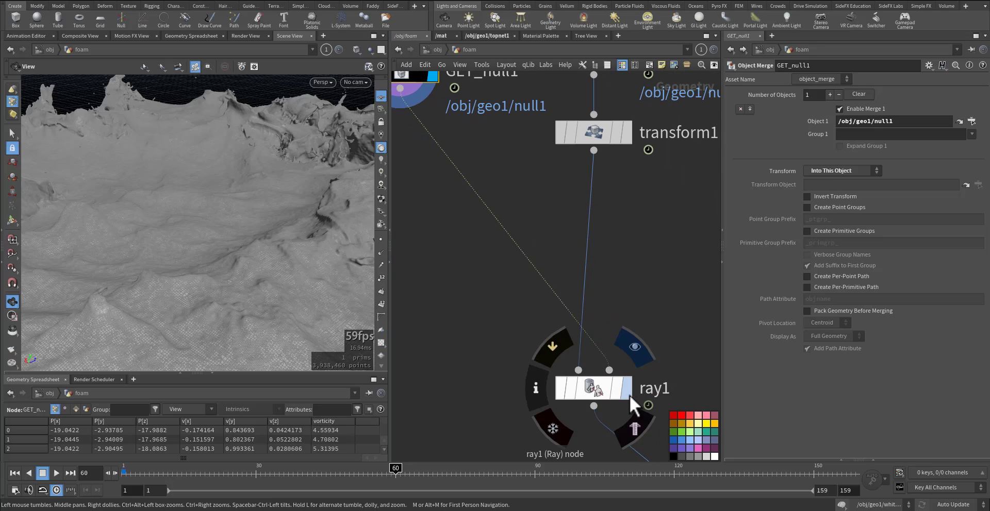
# Display and select transform1 under GET_null3, and view its flat sheet of foam points from the side.
pyautogui.moveTo(625, 250); pyautogui.dragTo(607, 368, button='middle')
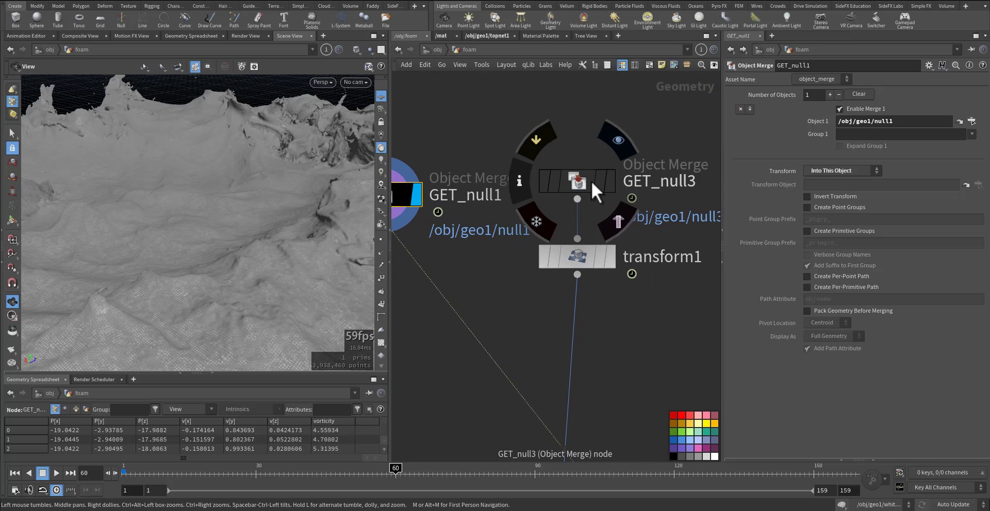
pyautogui.moveTo(240, 252); pyautogui.dragTo(227, 225)
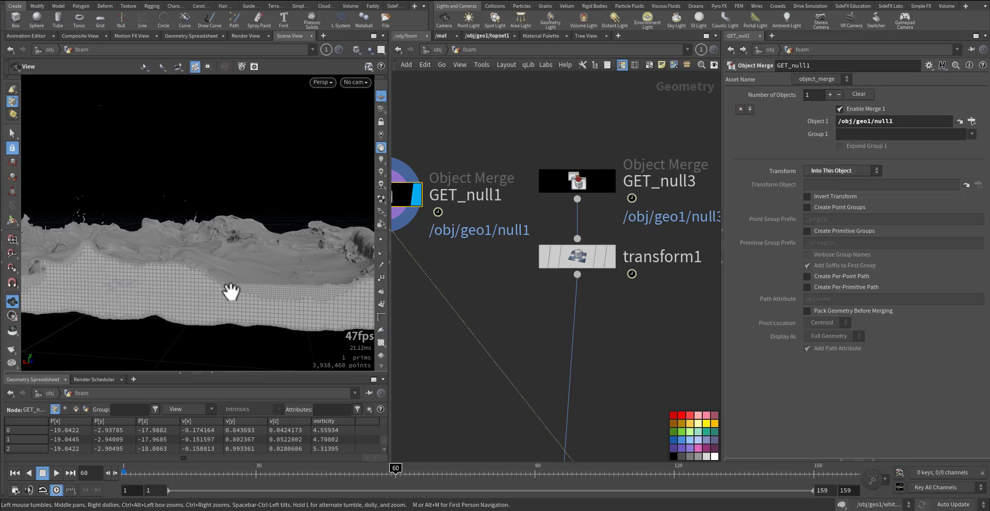
pyautogui.click(611, 259)
pyautogui.moveTo(312, 291); pyautogui.dragTo(252, 288)
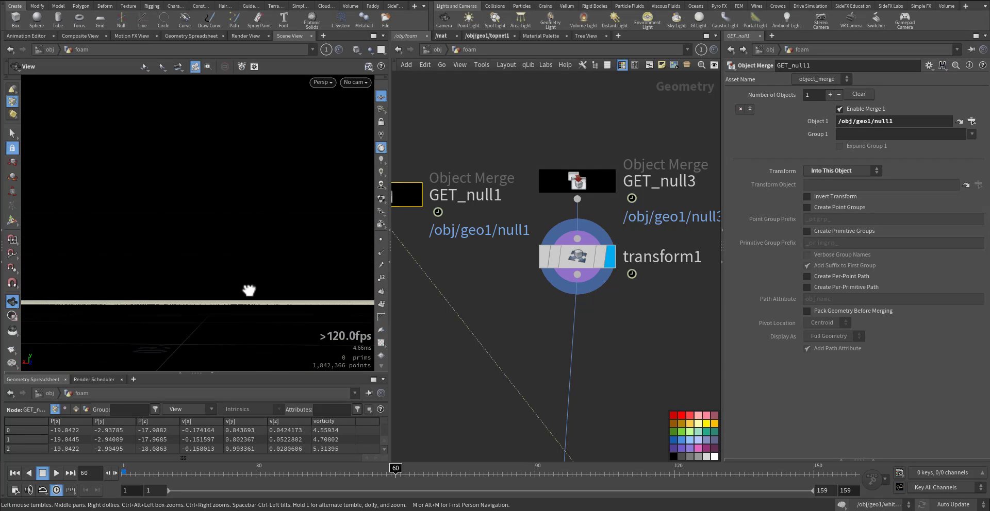
pyautogui.click(581, 251)
# Display and select ray1, and examine the foam points projected onto the fluid surface by Minimum Distance from several angles.
pyautogui.moveTo(528, 326); pyautogui.dragTo(514, 187, button='middle')
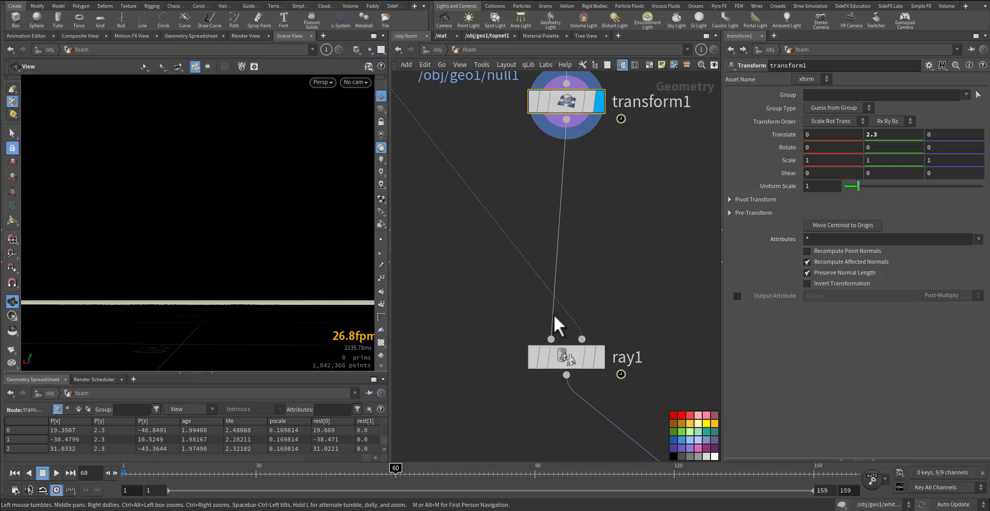
pyautogui.click(601, 358)
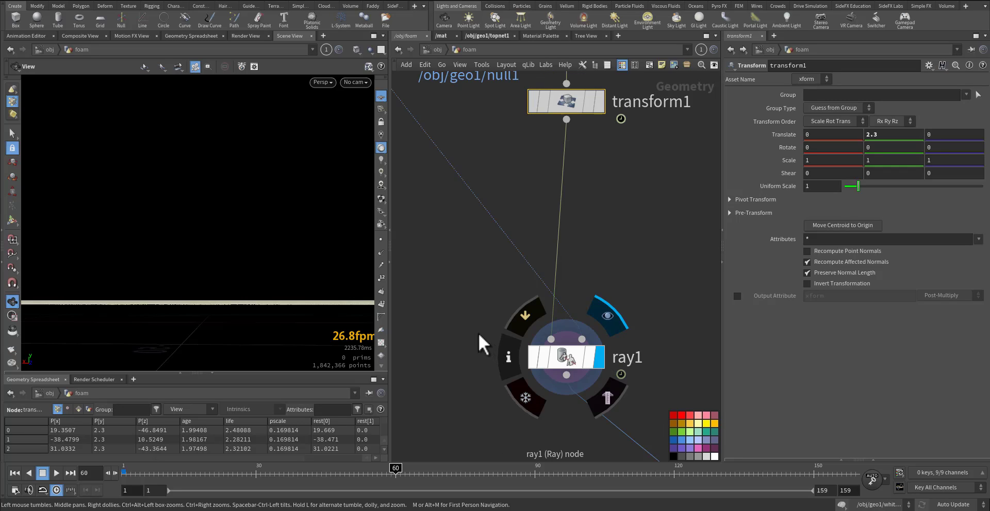
pyautogui.click(578, 363)
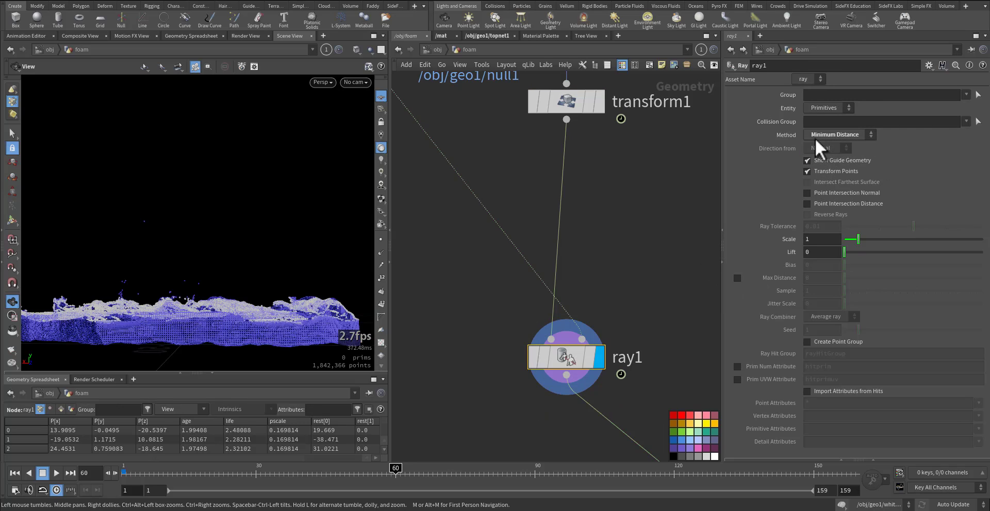
pyautogui.moveTo(250, 272); pyautogui.dragTo(234, 311)
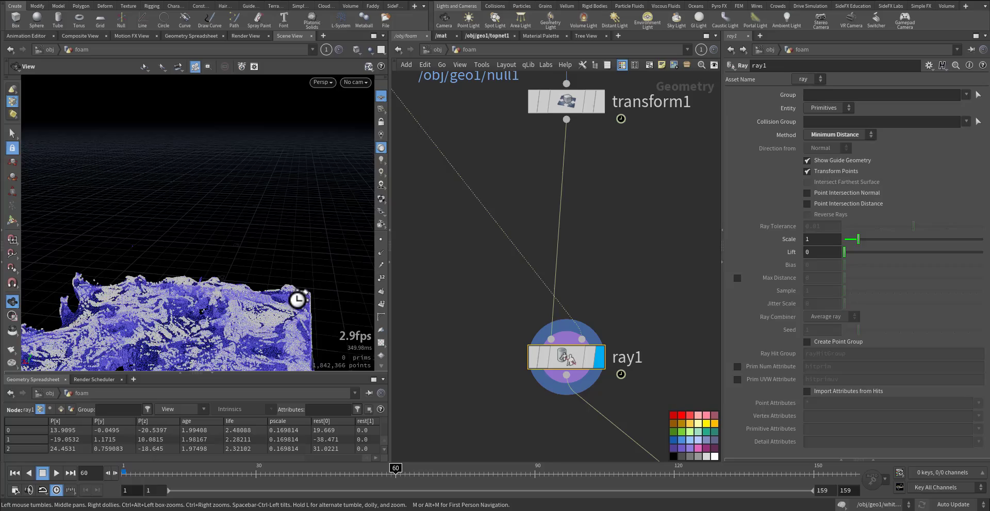
pyautogui.moveTo(297, 300); pyautogui.dragTo(219, 314, button='right')
pyautogui.moveTo(219, 314); pyautogui.dragTo(249, 209, button='middle')
pyautogui.moveTo(234, 225); pyautogui.dragTo(258, 266)
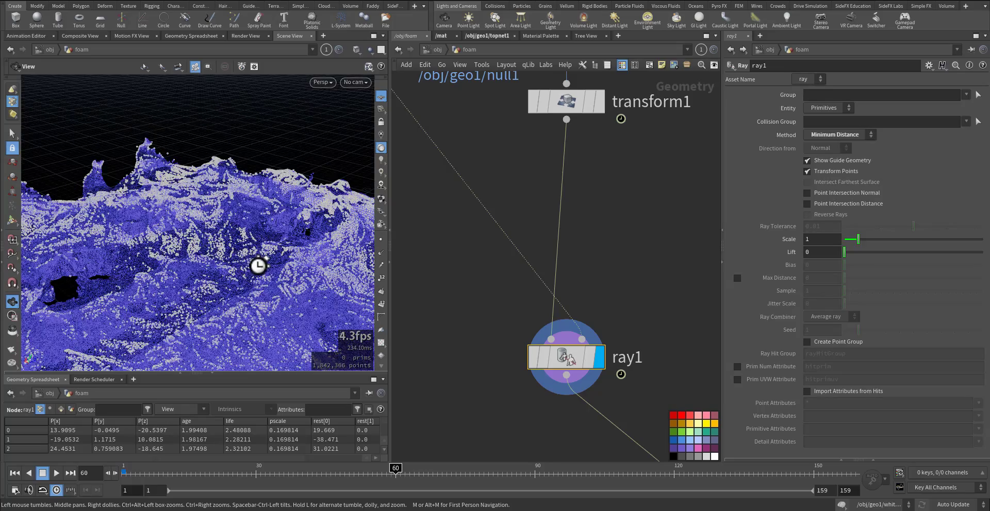
pyautogui.moveTo(226, 252); pyautogui.dragTo(197, 212, button='middle')
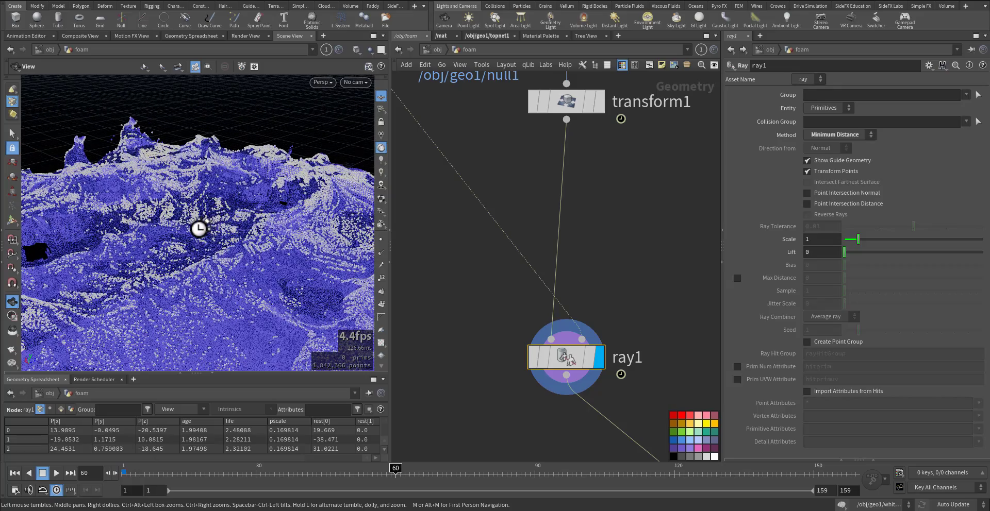
pyautogui.moveTo(238, 257); pyautogui.dragTo(166, 246)
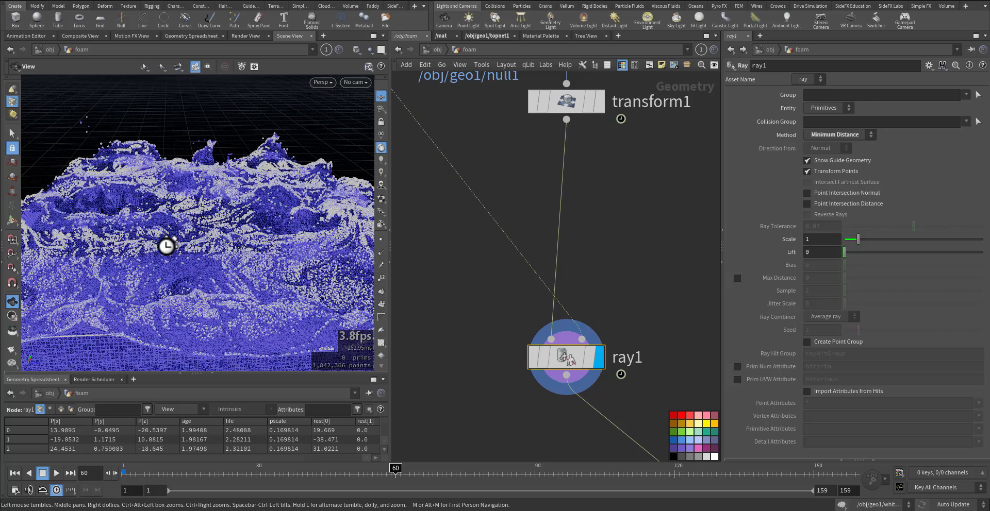
# Display and select the foam_displaced_cache file cache below ray1, and scrub the cached foam to frame 78.
pyautogui.moveTo(486, 358); pyautogui.dragTo(440, 166, button='middle')
pyautogui.click(630, 218)
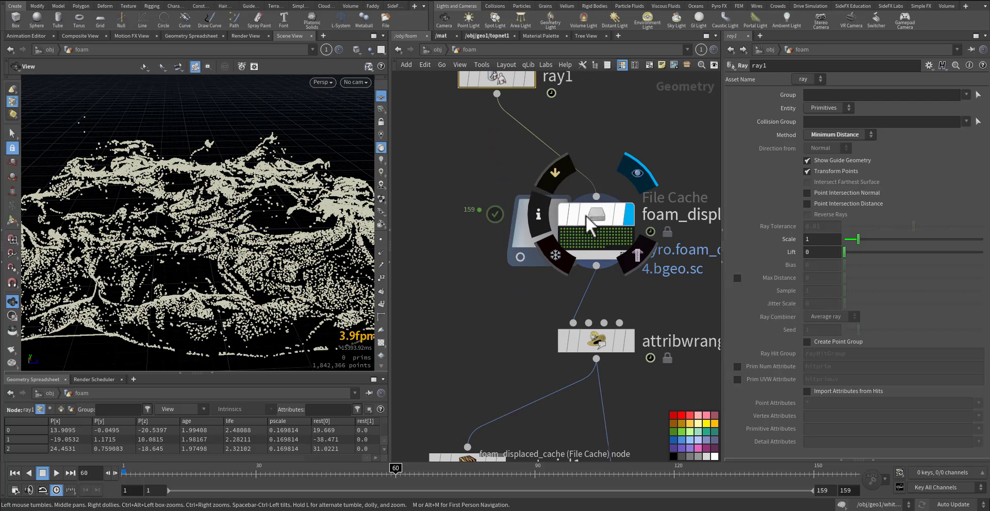
pyautogui.click(586, 216)
pyautogui.moveTo(270, 476)
pyautogui.mouseDown()
pyautogui.moveTo(430, 497)
pyautogui.moveTo(418, 367)
pyautogui.moveTo(462, 375)
pyautogui.moveTo(478, 361)
pyautogui.mouseUp()
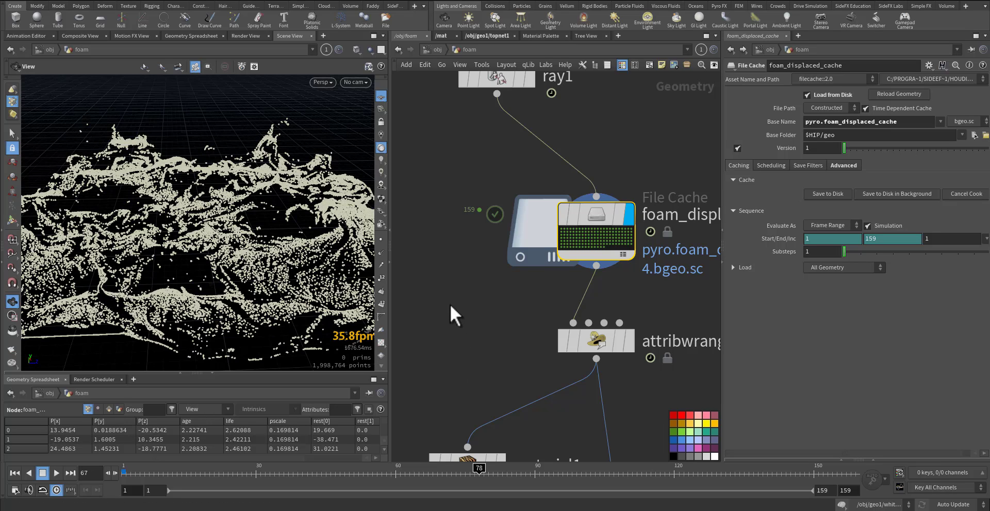
pyautogui.moveTo(541, 360); pyautogui.dragTo(503, 289, button='middle')
pyautogui.middleClick(558, 147)
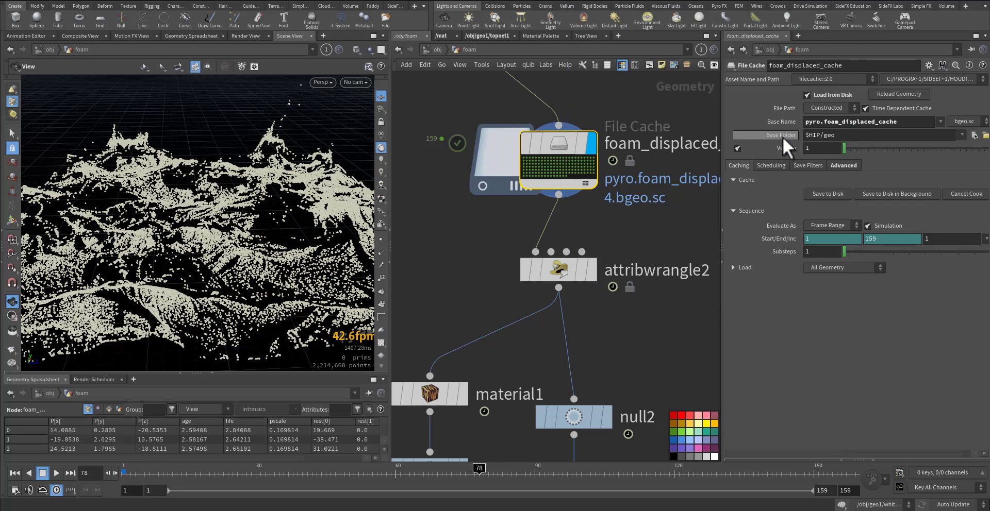
# Select attribwrangle2, examine its pscale line and the remaining VEX code, and view the foam points up close.
pyautogui.click(558, 270)
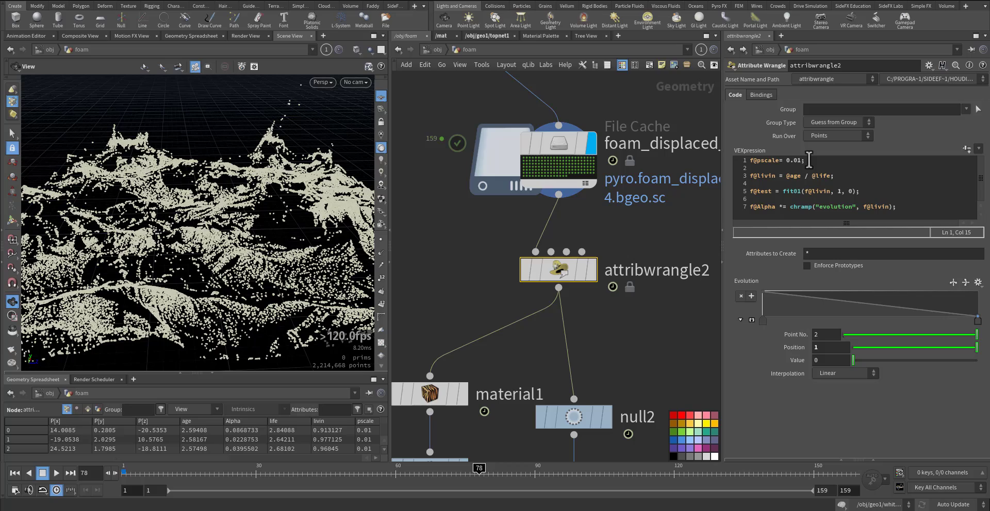
pyautogui.moveTo(814, 163); pyautogui.dragTo(750, 164)
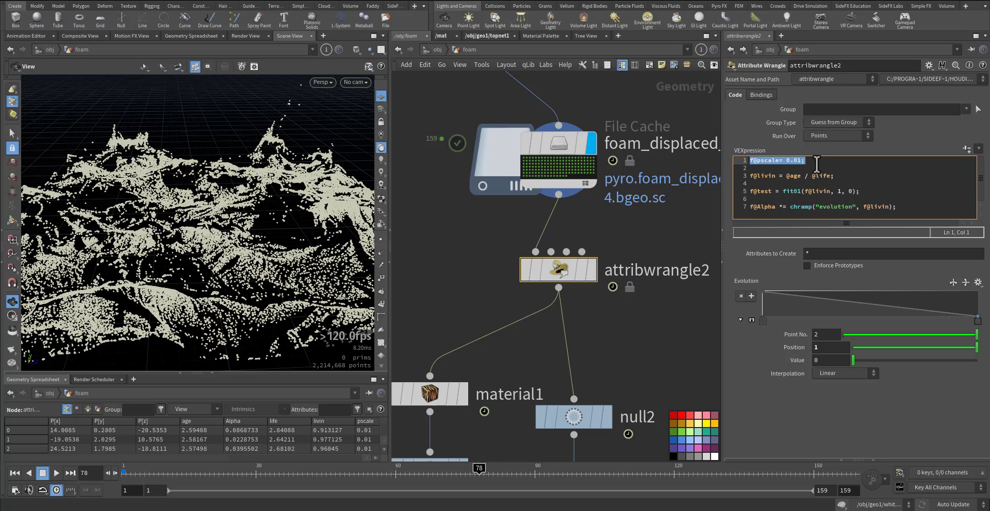
pyautogui.moveTo(914, 207); pyautogui.dragTo(755, 176)
pyautogui.click(767, 208)
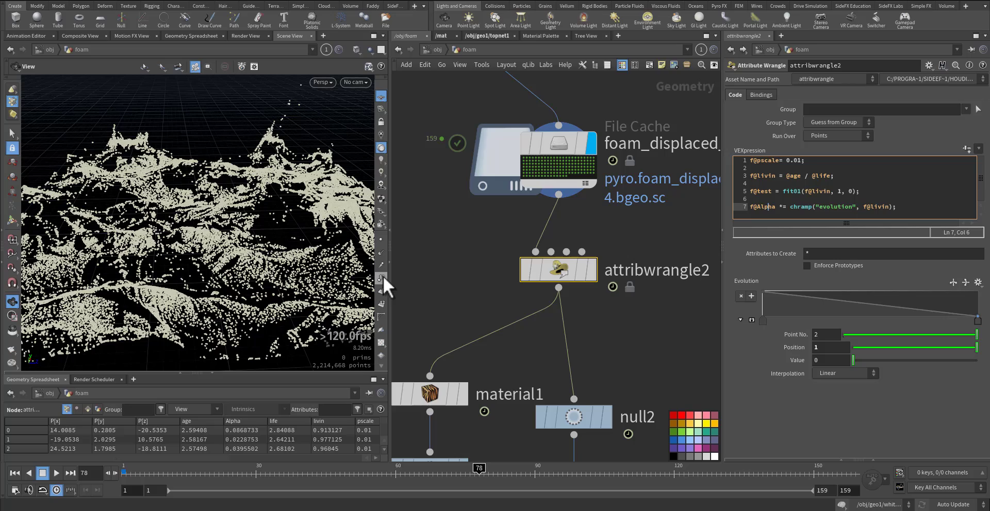
pyautogui.moveTo(243, 276); pyautogui.dragTo(367, 269, button='right')
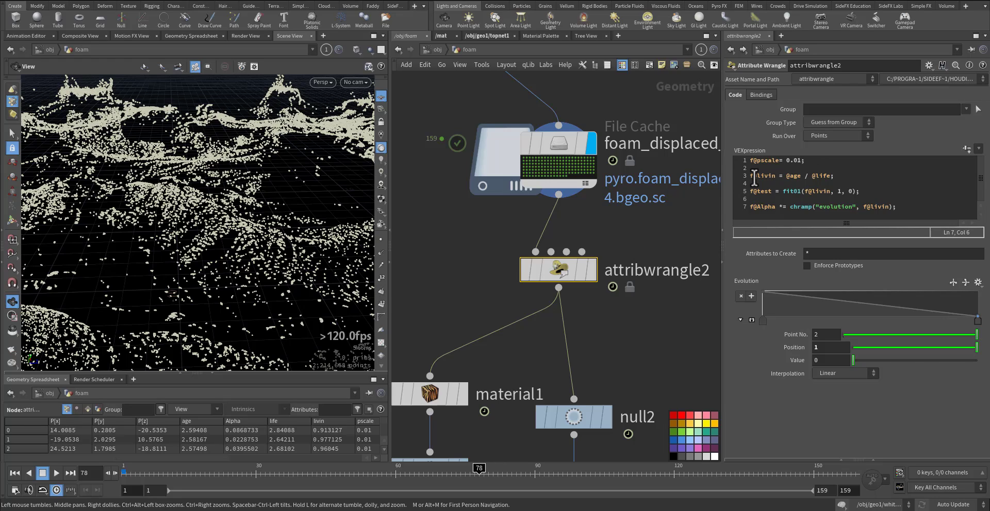
# Examine the VEX line that divides age by life into livin and the start of the test line, alongside the scattered foam points.
pyautogui.click(785, 176)
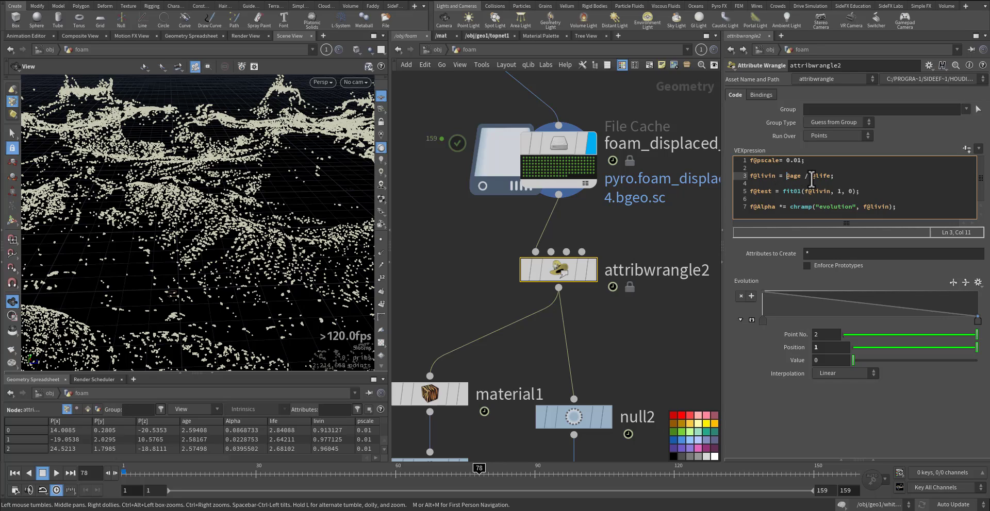
pyautogui.moveTo(832, 176); pyautogui.dragTo(783, 176)
pyautogui.moveTo(776, 176); pyautogui.dragTo(760, 176)
pyautogui.moveTo(772, 191); pyautogui.dragTo(756, 191)
pyautogui.moveTo(212, 218); pyautogui.dragTo(312, 269)
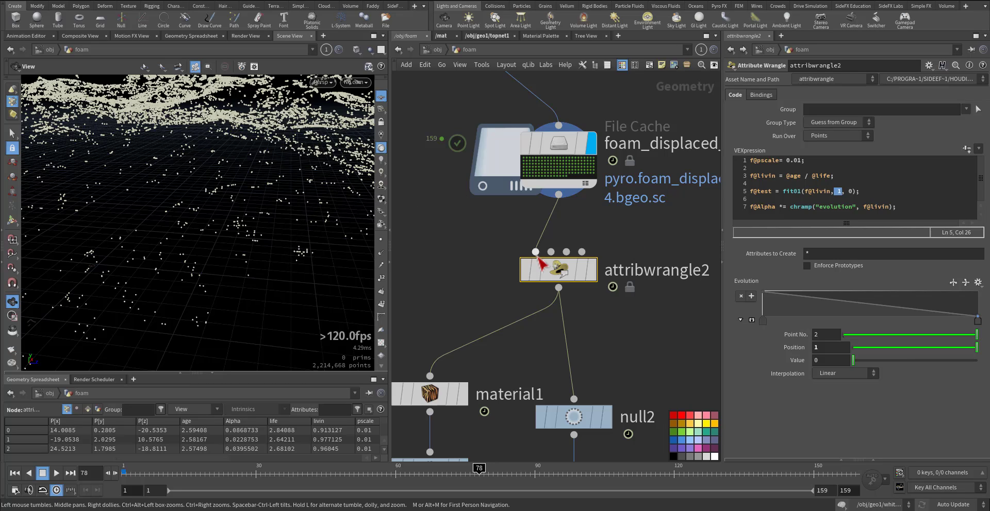
# Examine the fit01 range of the test line and the Alpha line's chramp evolution lookup driven by livin.
pyautogui.click(851, 191)
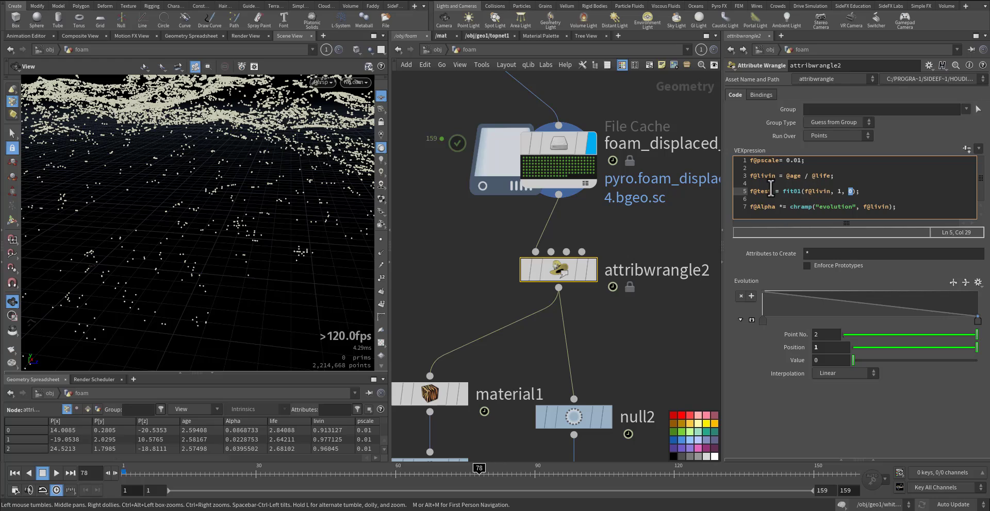
pyautogui.moveTo(772, 191)
pyautogui.mouseDown()
pyautogui.moveTo(762, 193)
pyautogui.moveTo(768, 208)
pyautogui.mouseUp()
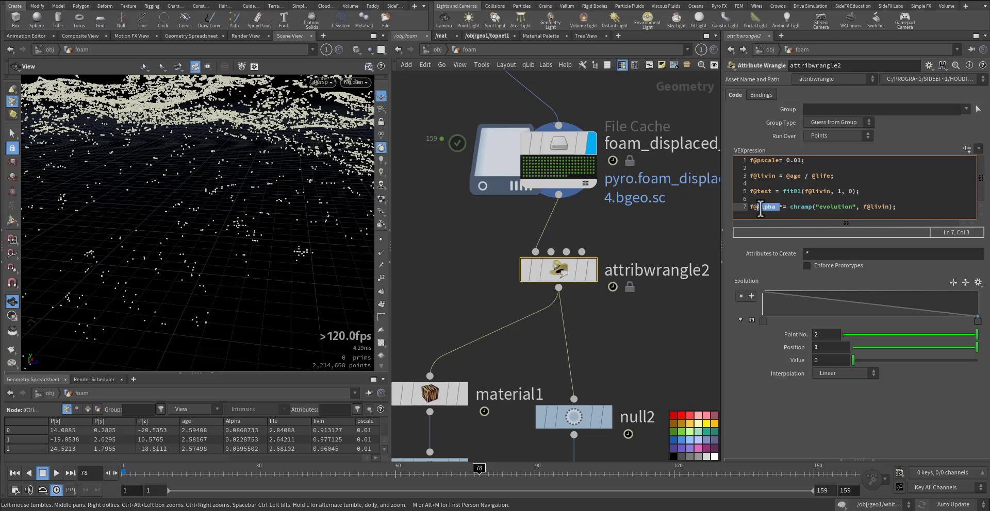
pyautogui.click(789, 208)
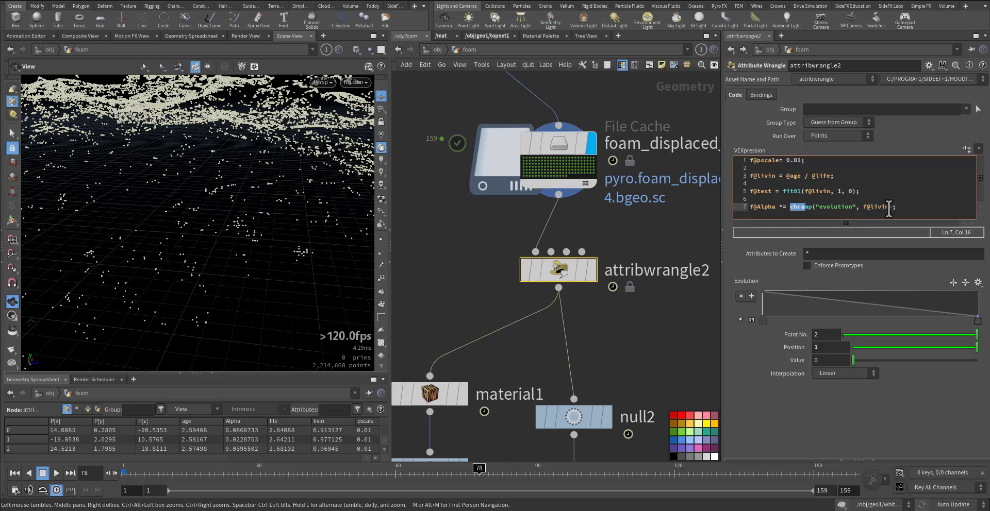
pyautogui.moveTo(890, 207); pyautogui.dragTo(876, 208)
pyautogui.moveTo(462, 242); pyautogui.dragTo(417, 192)
# Open a separate geometry spreadsheet for attribwrangle2, sort it by Alpha and by point number, and inspect the points at frame 62.
pyautogui.hotkey('alt', 'shift', 's')
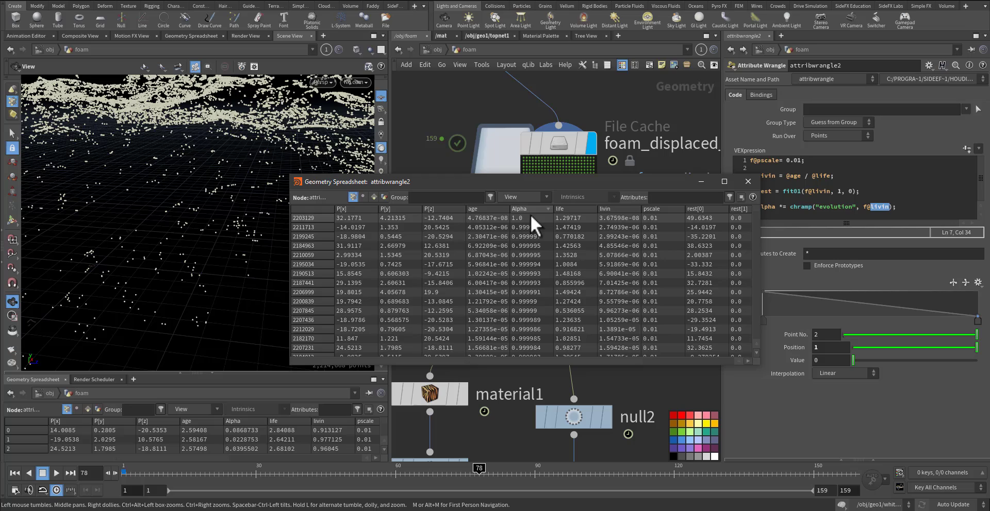
pyautogui.click(531, 209)
pyautogui.click(533, 209)
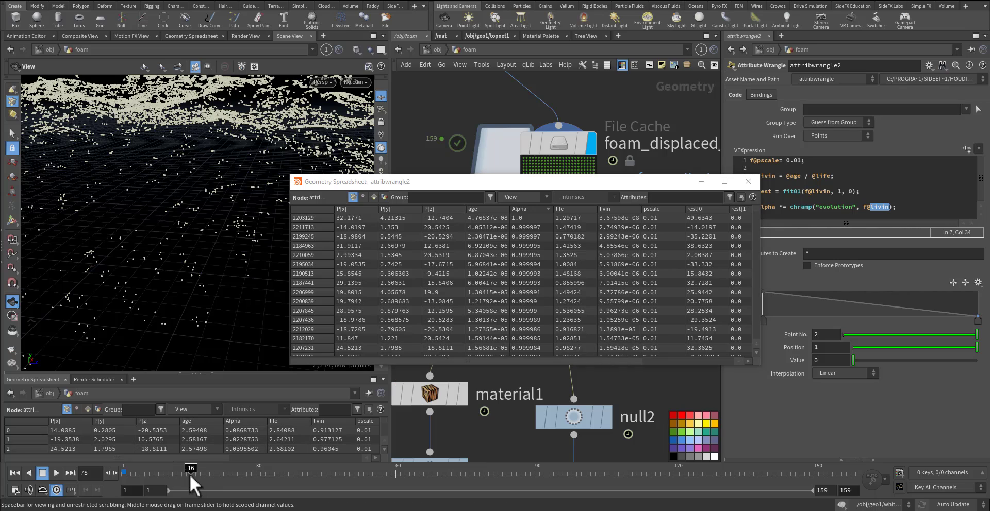
pyautogui.moveTo(219, 479); pyautogui.dragTo(405, 505)
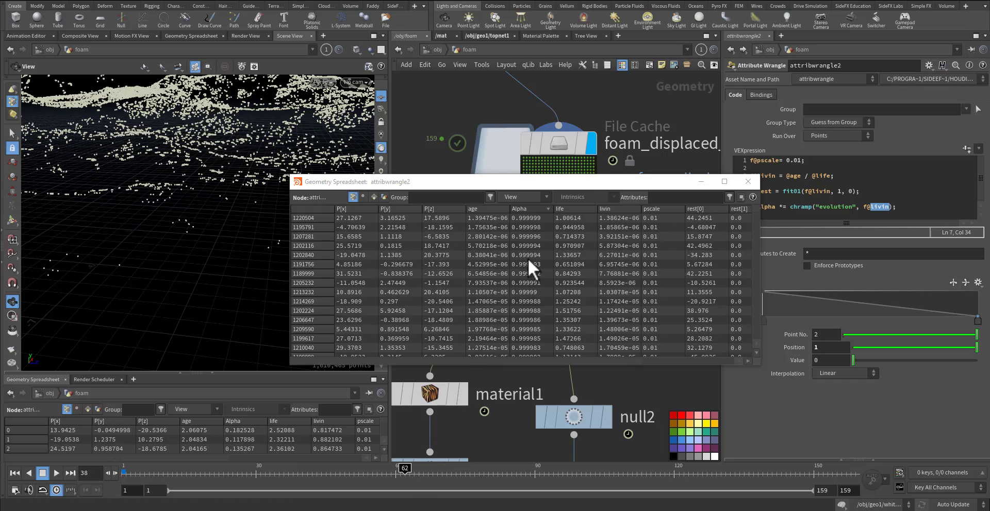
pyautogui.click(326, 208)
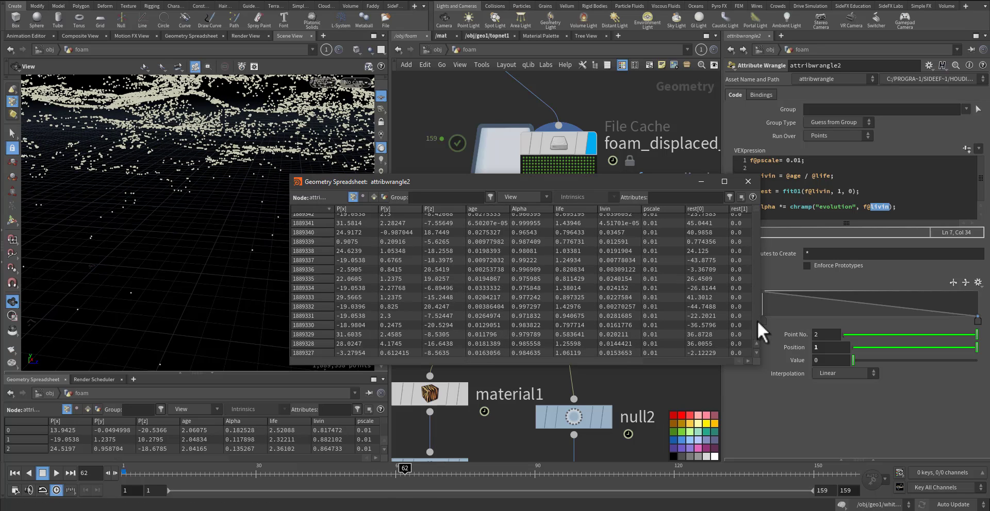
pyautogui.click(758, 336)
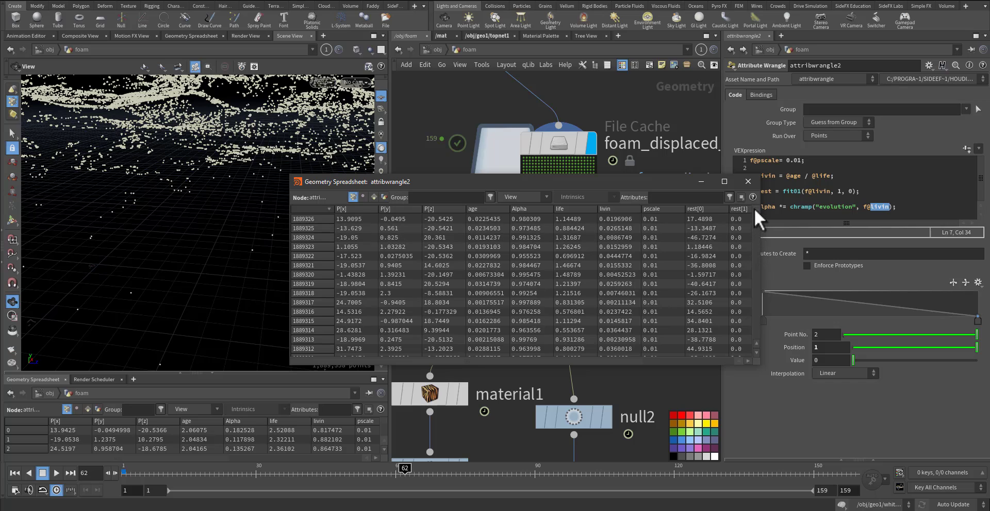
pyautogui.moveTo(754, 210); pyautogui.dragTo(755, 206)
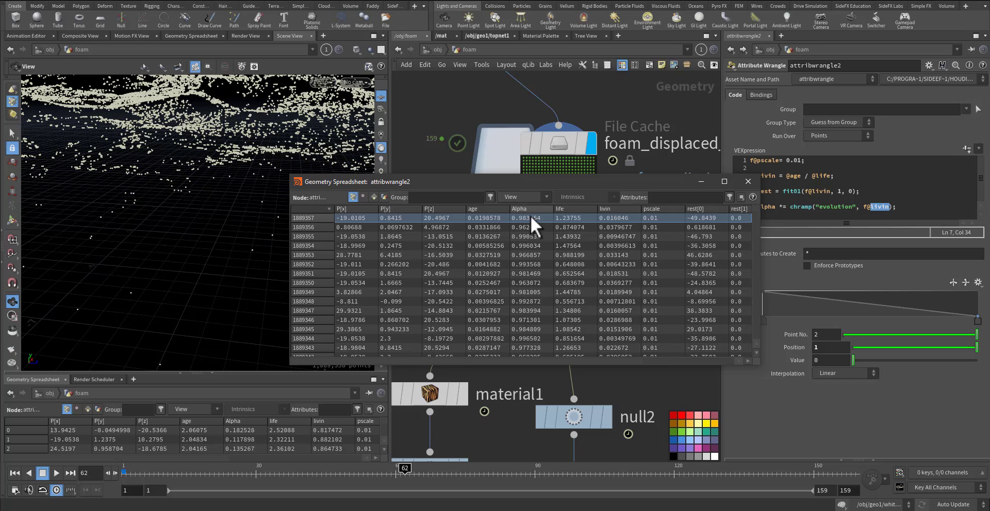
# Compare the age, Alpha, life and livin values at frames between 1 and 143, and close the separate spreadsheet.
pyautogui.click(226, 472)
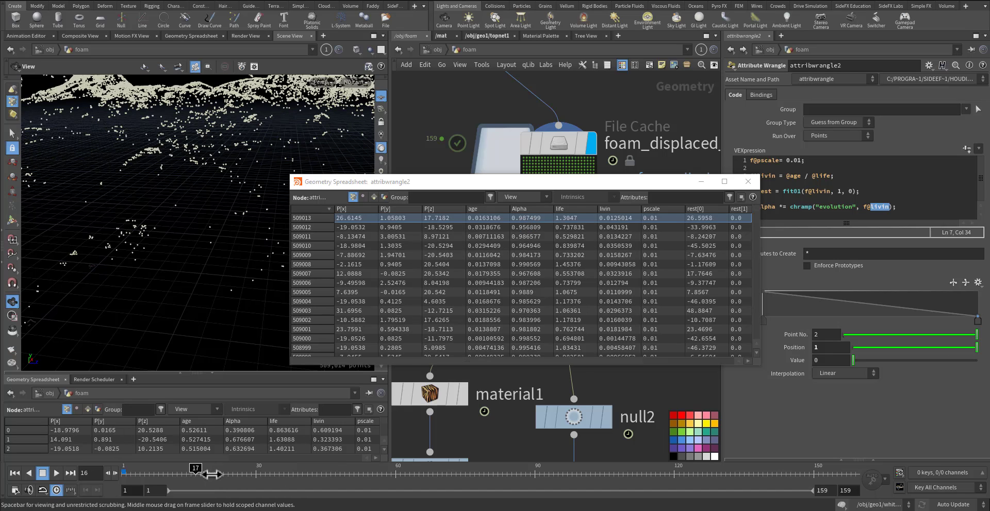
pyautogui.moveTo(258, 473); pyautogui.dragTo(572, 425)
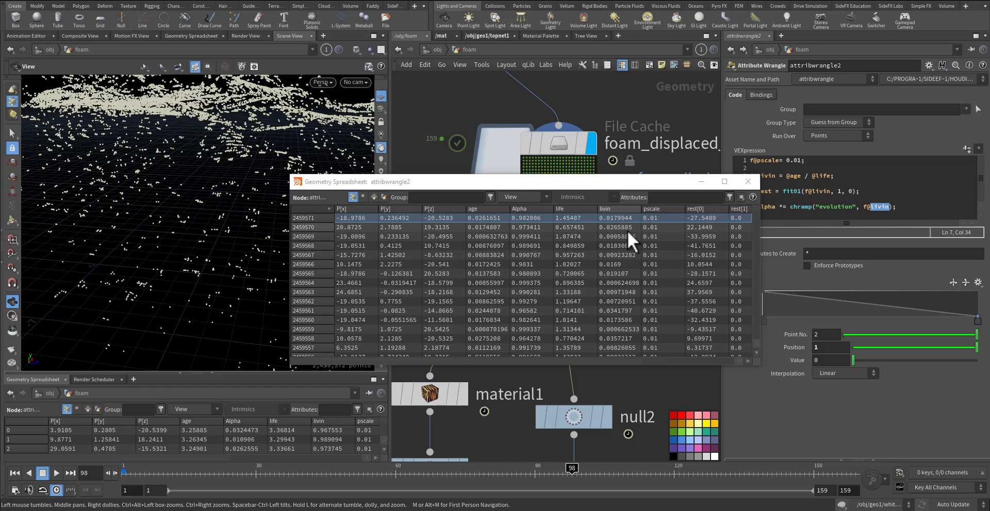
pyautogui.moveTo(421, 465); pyautogui.dragTo(410, 474)
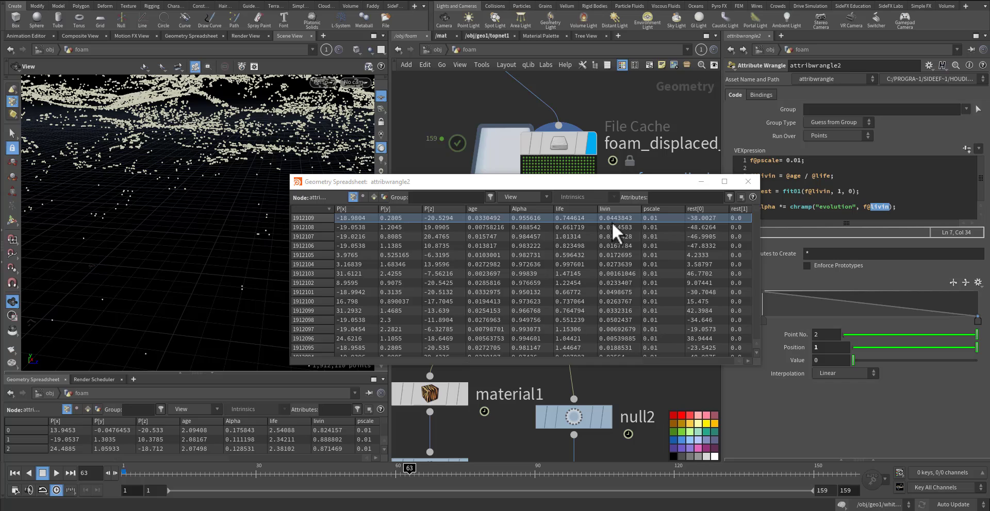
pyautogui.click(126, 467)
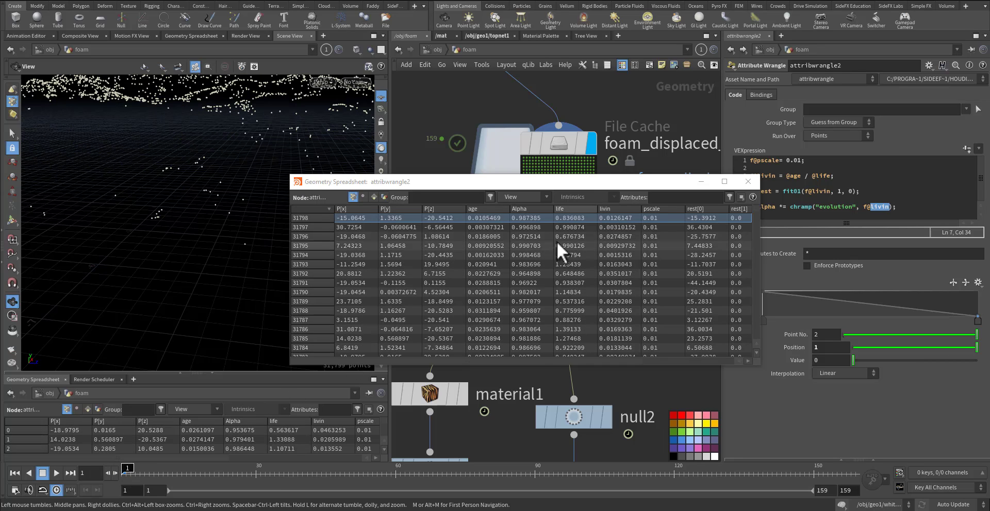
pyautogui.click(395, 472)
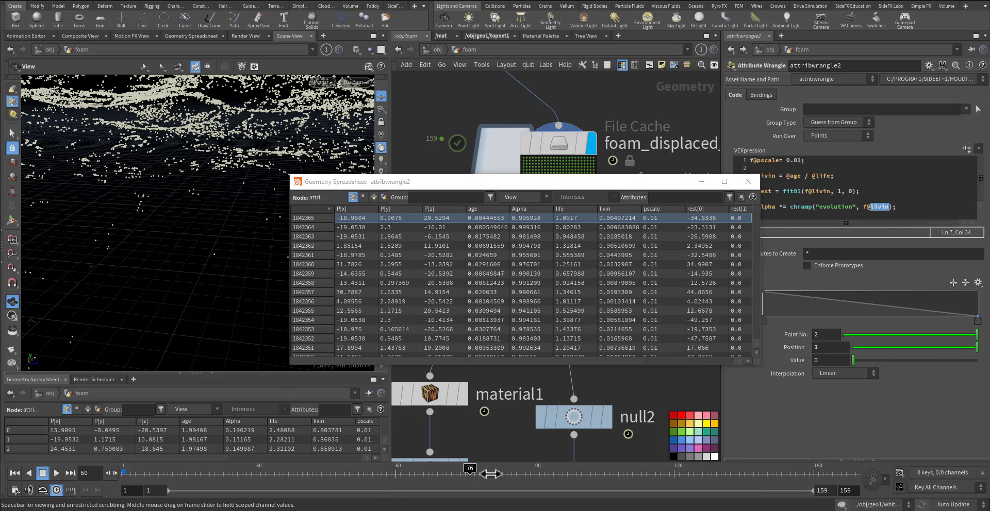
pyautogui.click(559, 473)
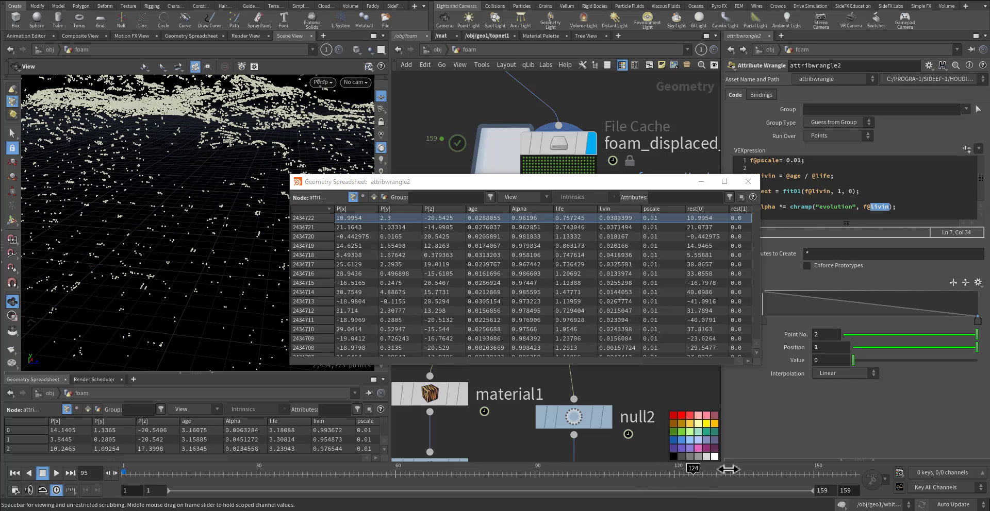
pyautogui.click(781, 470)
pyautogui.click(748, 181)
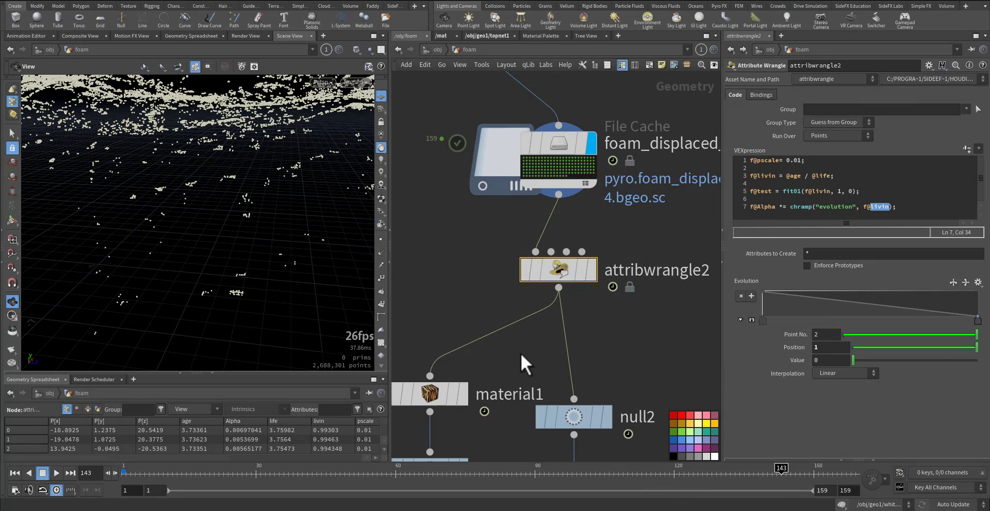
# Inspect the material1 node's /mat/foam assignment below attribwrangle2 and display the null1 output.
pyautogui.moveTo(535, 349); pyautogui.dragTo(556, 247, button='middle')
pyautogui.scroll(-1, 541, 245)
pyautogui.moveTo(408, 231); pyautogui.dragTo(502, 315)
pyautogui.moveTo(537, 257); pyautogui.dragTo(530, 223, button='middle')
pyautogui.scroll(-2, 530, 248)
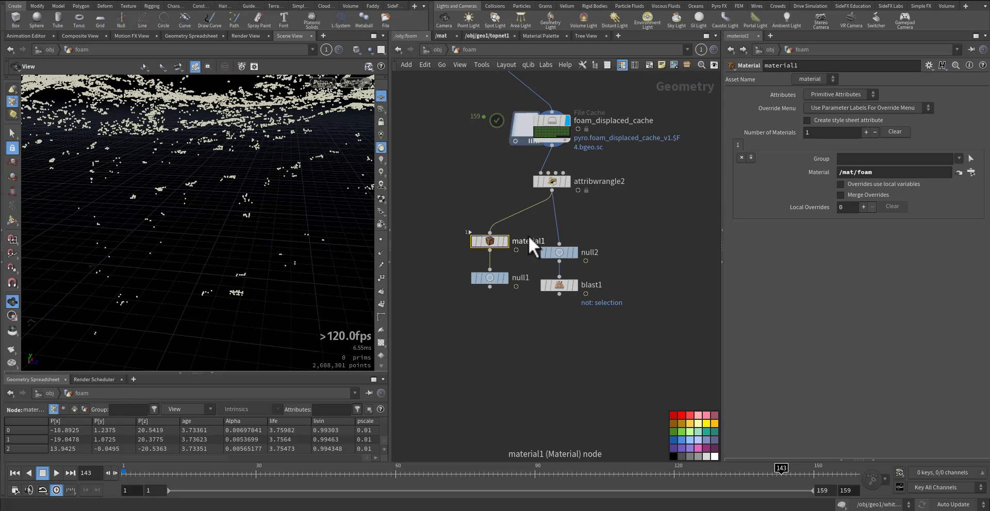
pyautogui.click(509, 280)
pyautogui.moveTo(482, 185); pyautogui.dragTo(459, 194, button='middle')
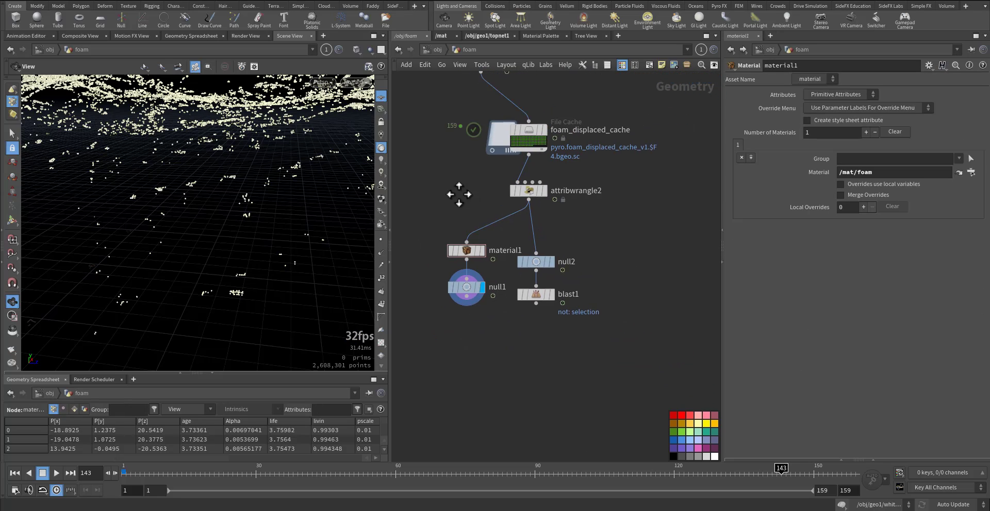
pyautogui.scroll(-3, 432, 216)
# Open the /mat network and examine the Smoke settings of the uniformvolume material.
pyautogui.click(441, 36)
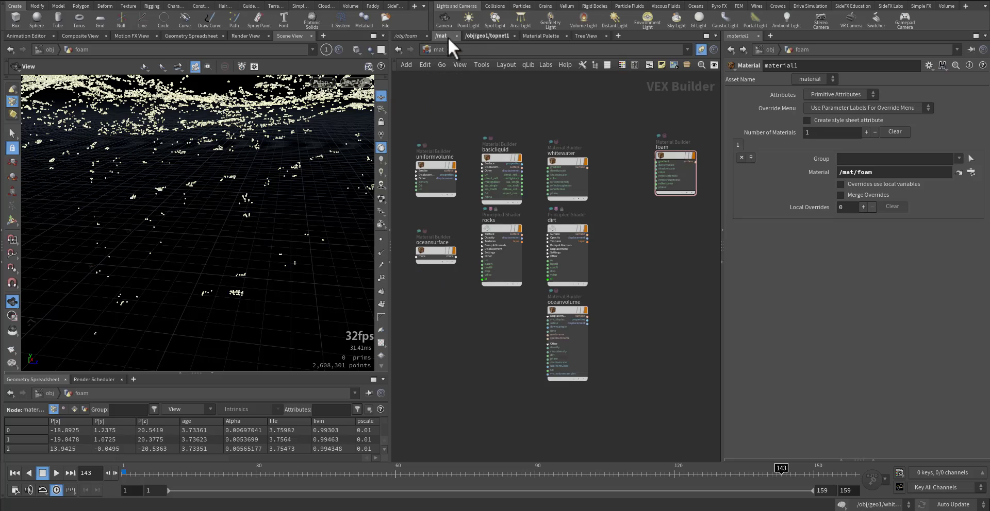
pyautogui.moveTo(618, 246); pyautogui.dragTo(669, 319, button='middle')
pyautogui.scroll(4, 486, 221)
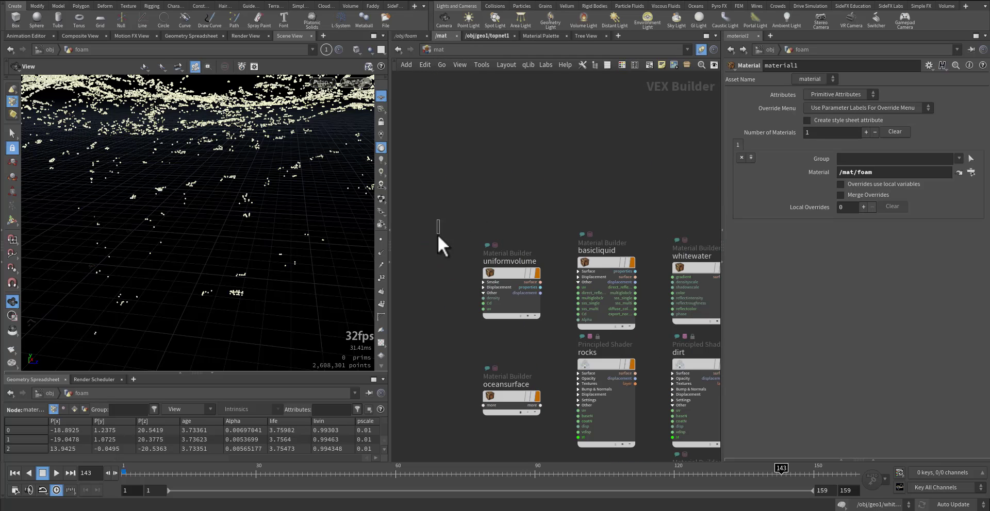
pyautogui.click(505, 299)
pyautogui.moveTo(545, 224); pyautogui.dragTo(505, 171, button='middle')
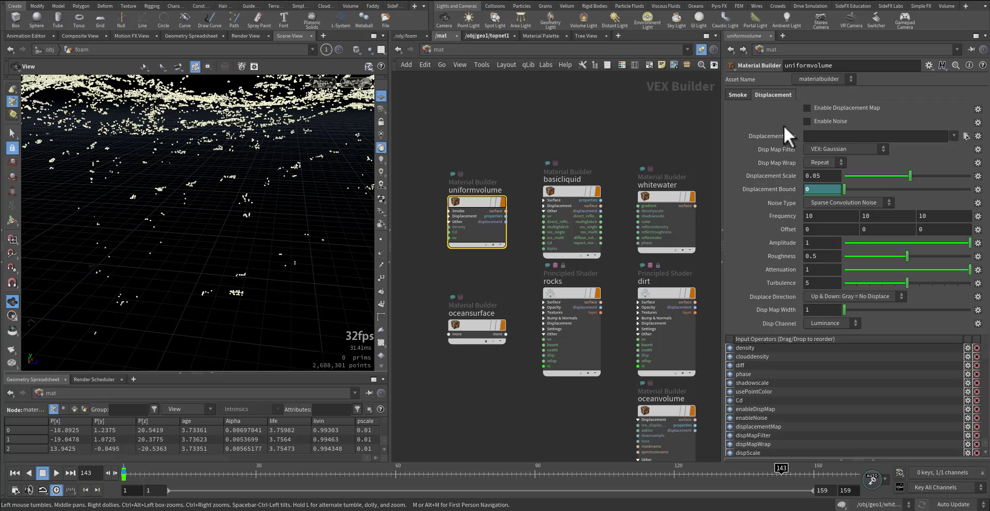
pyautogui.click(736, 97)
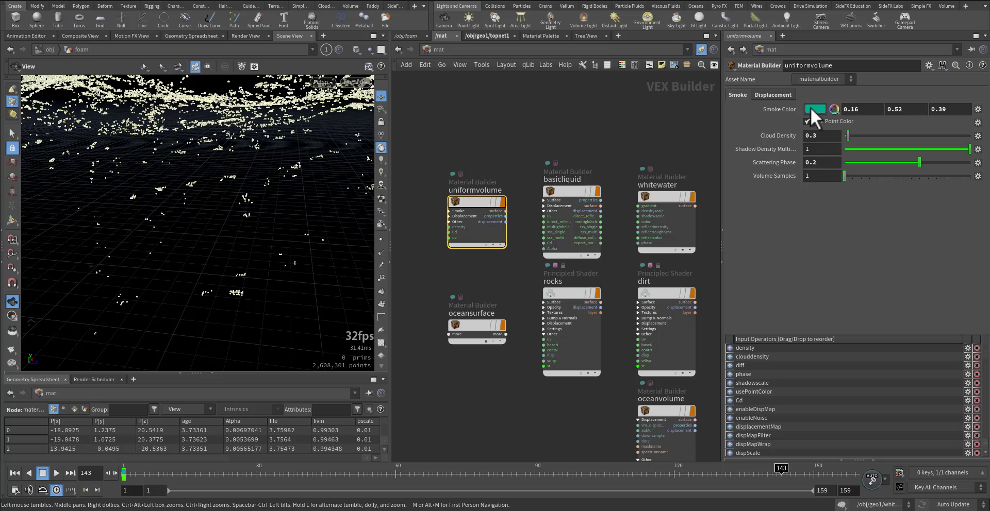
# Examine the oceansurface material's Foam Particles file path and its Waves settings.
pyautogui.moveTo(472, 285); pyautogui.dragTo(473, 243, button='middle')
pyautogui.moveTo(428, 266); pyautogui.dragTo(510, 332)
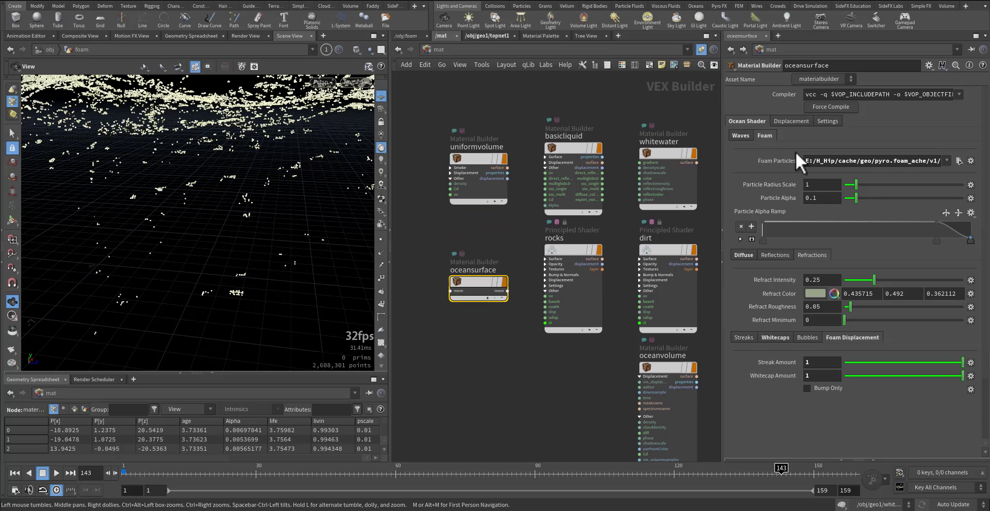
pyautogui.moveTo(804, 160); pyautogui.dragTo(954, 163)
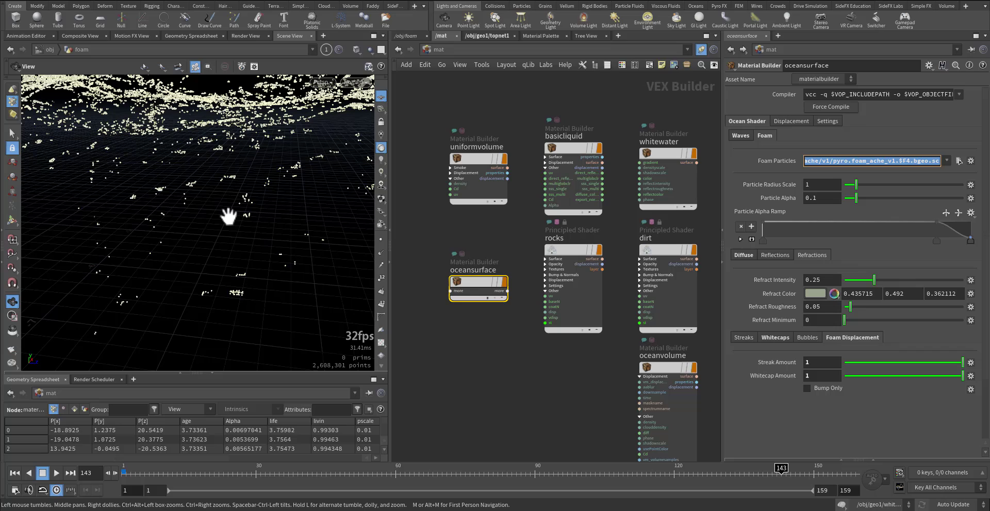
pyautogui.click(820, 160)
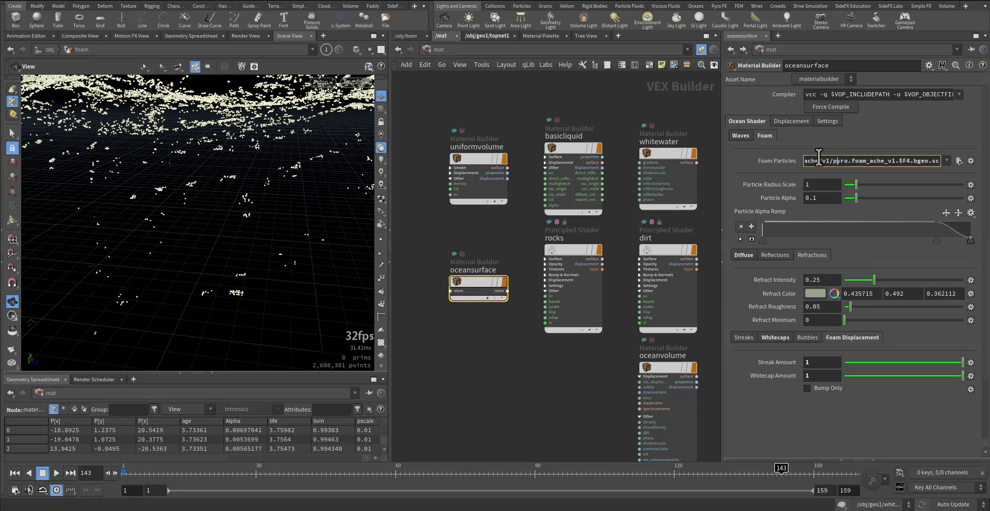
pyautogui.click(742, 136)
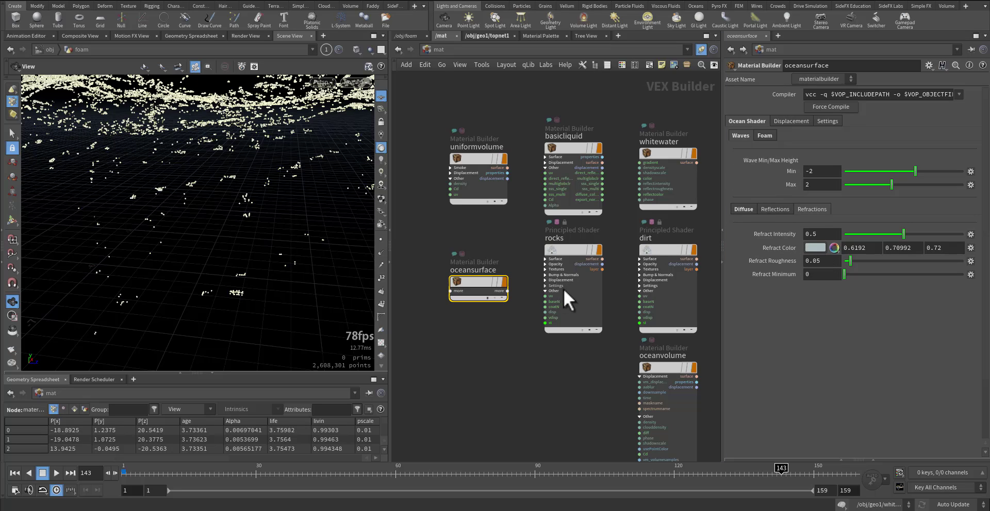
# Move the basicliquid material higher in the network and select the oceansurface material again.
pyautogui.click(586, 178)
pyautogui.moveTo(576, 143); pyautogui.dragTo(566, 92)
pyautogui.click(479, 289)
pyautogui.moveTo(596, 191); pyautogui.dragTo(531, 196, button='middle')
# Switch to the image sequence player and scrub through the rendered ocean frames from the beginning.
pyautogui.moveTo(614, 166)
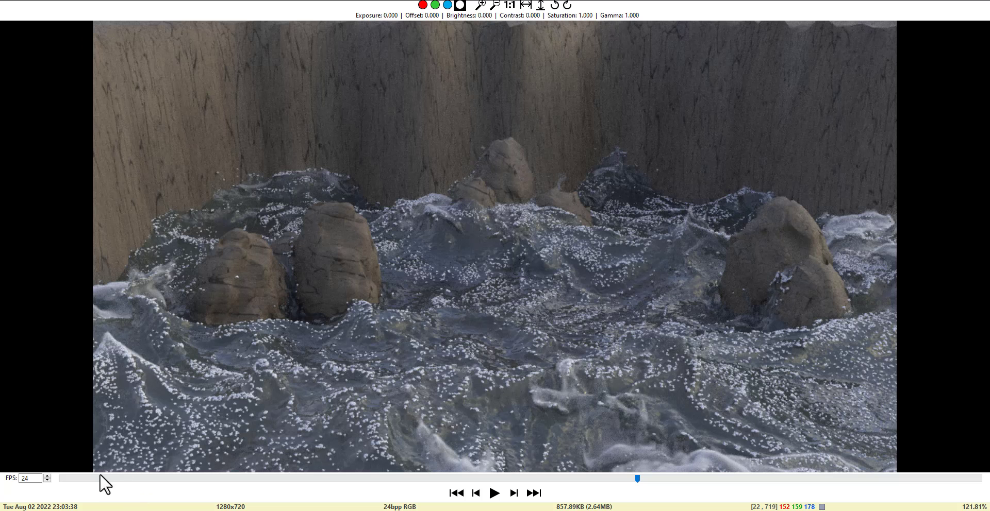
pyautogui.click(62, 479)
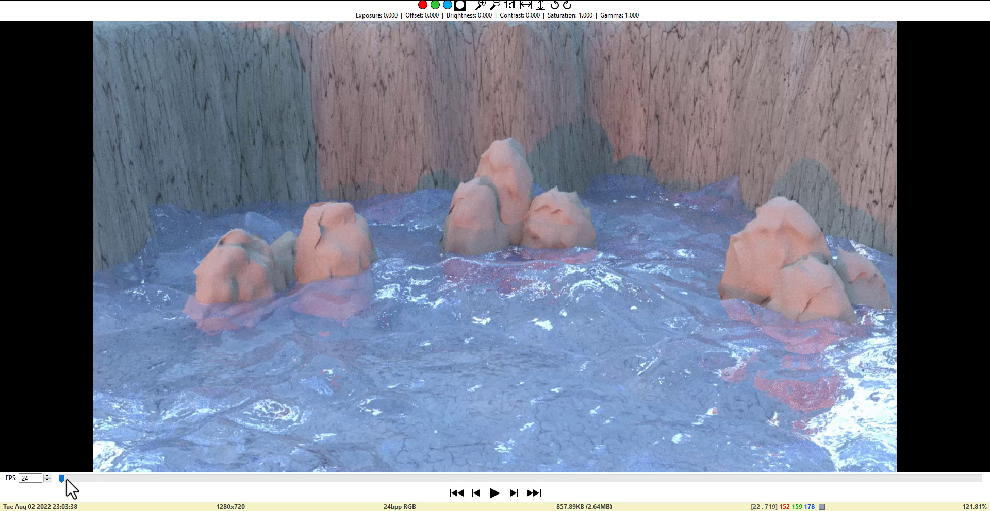
pyautogui.moveTo(64, 478); pyautogui.dragTo(498, 503)
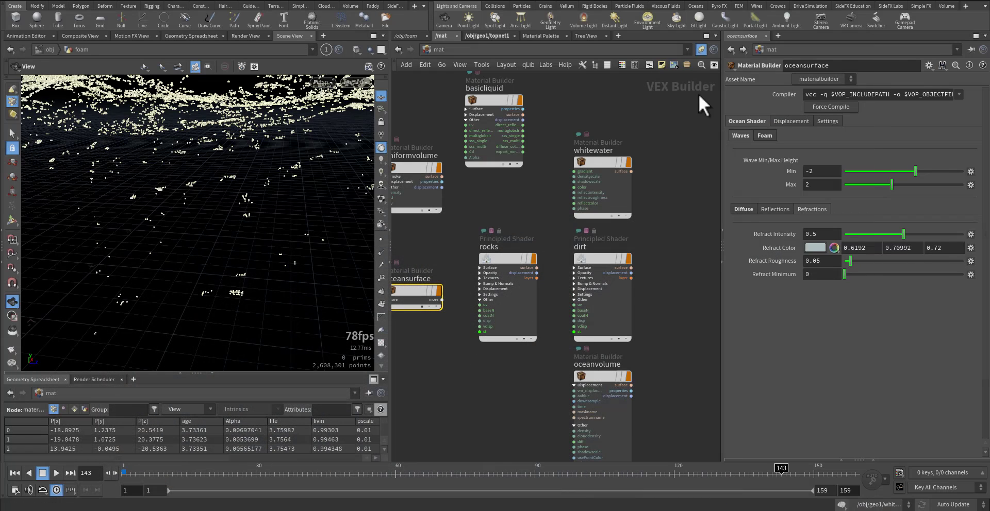
# Examine the whitewater material's Density Scale and its internal shader network, and return to the /mat level.
pyautogui.click(589, 213)
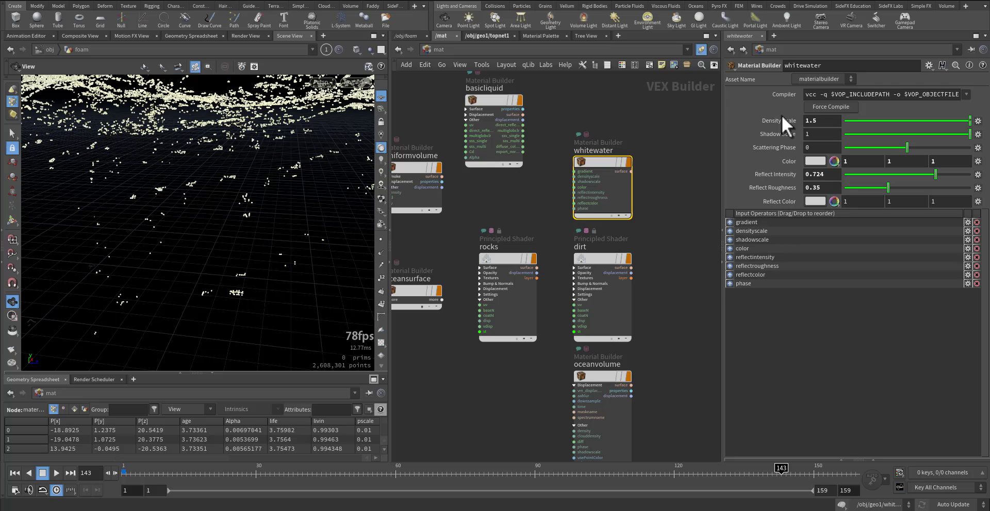
pyautogui.press('Return')
pyautogui.moveTo(601, 160)
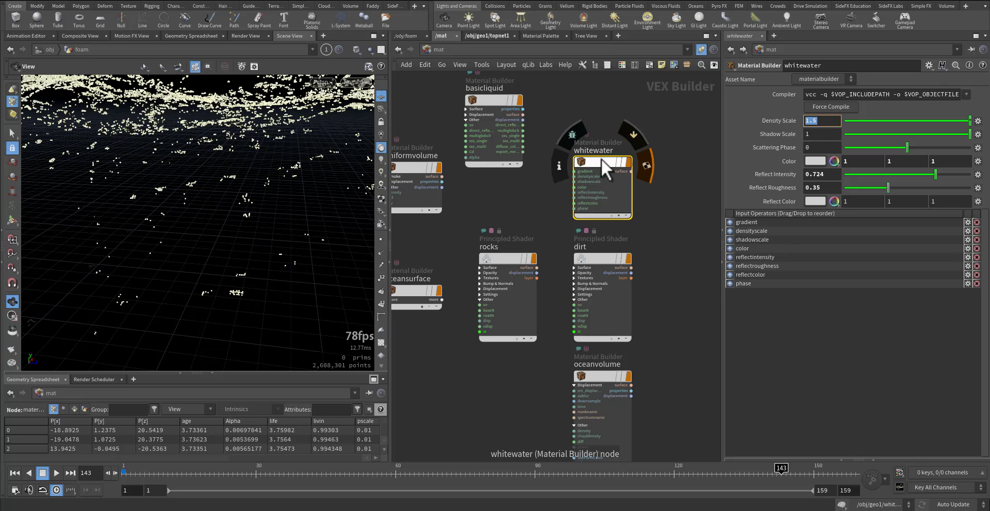
pyautogui.doubleClick(601, 159)
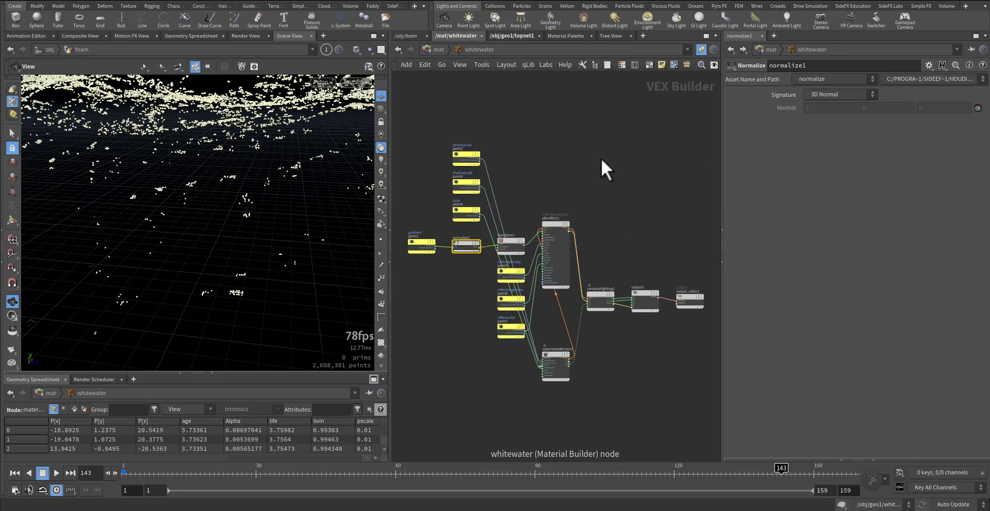
pyautogui.click(438, 49)
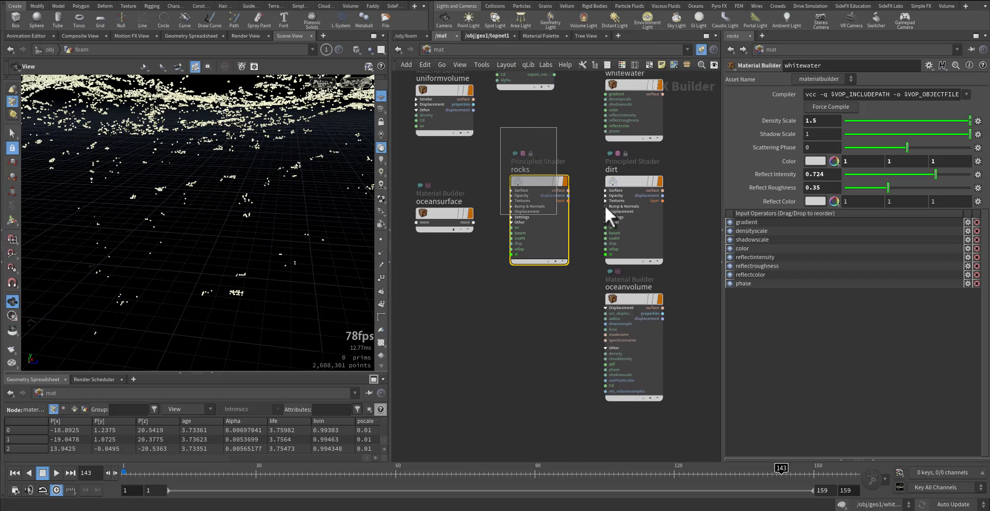
# Inspect the dirt Principled Shader's surface settings and the available Megascans Plugin entry.
pyautogui.click(605, 207)
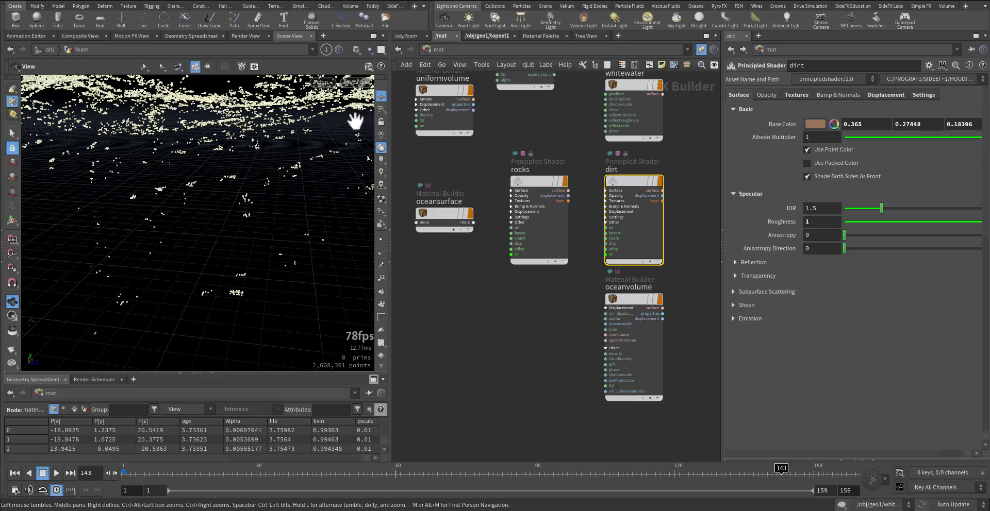
pyautogui.click(143, 8)
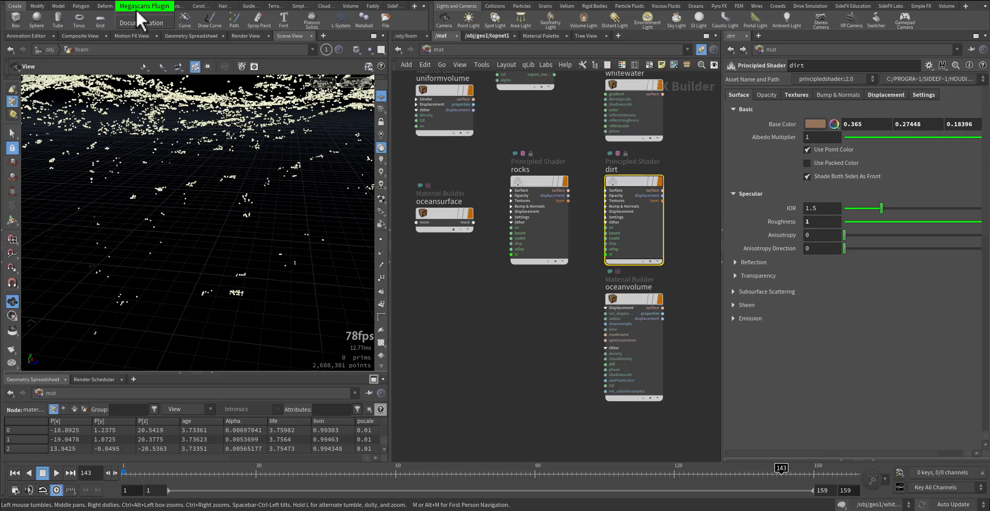
pyautogui.click(540, 141)
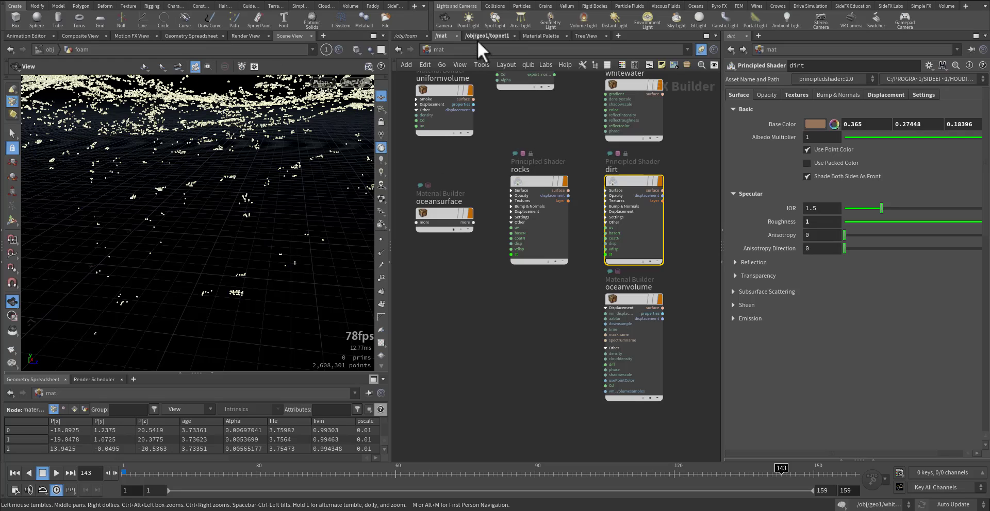
# Filter the Material Palette galleries by "rock" and return to the /mat network.
pyautogui.click(540, 36)
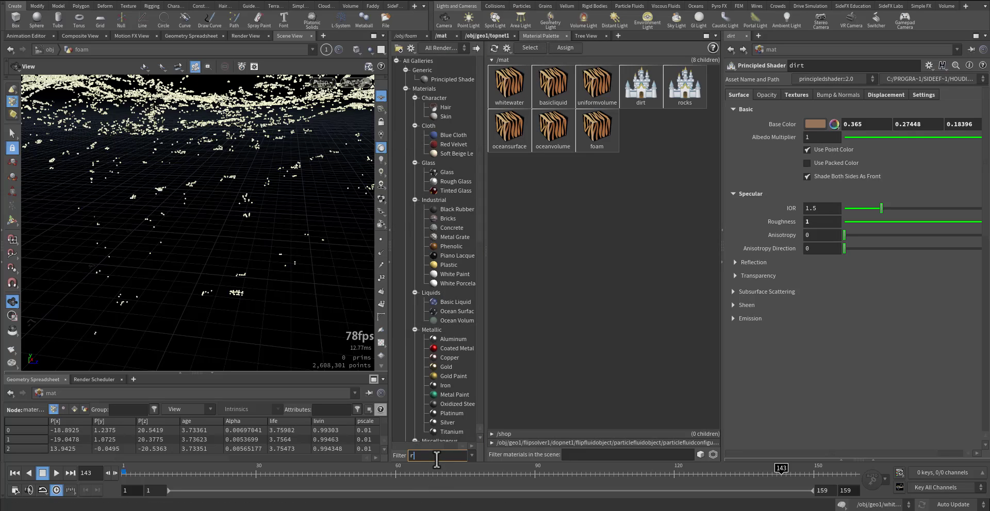
pyautogui.press('Return')
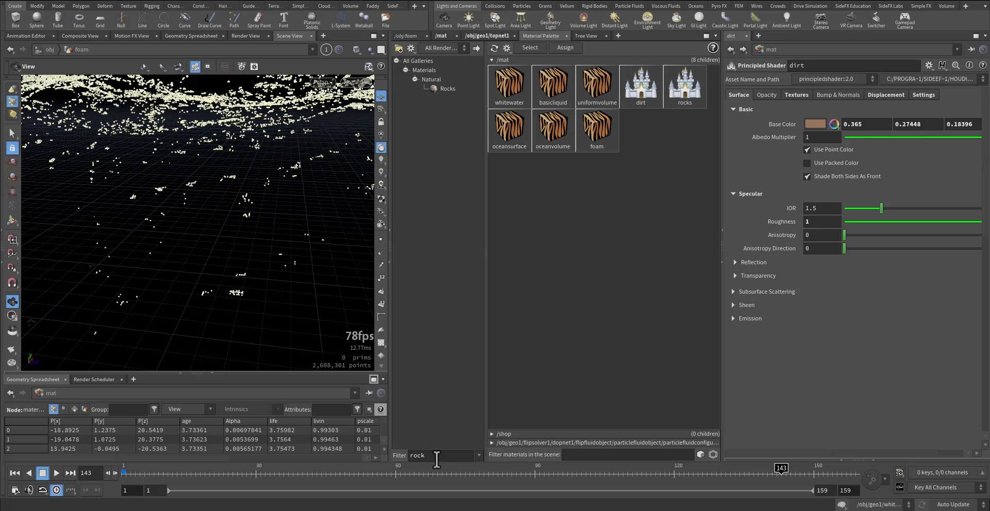
pyautogui.click(442, 36)
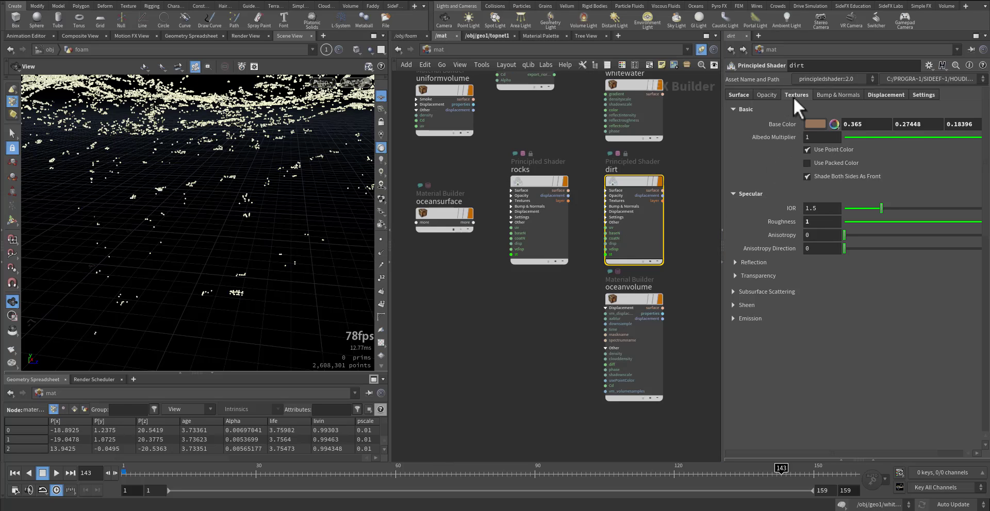
# Examine the dirt shader's Textures settings and the oceanvolume material's smoke and displacement parameters.
pyautogui.click(795, 95)
pyautogui.moveTo(577, 338); pyautogui.dragTo(670, 362)
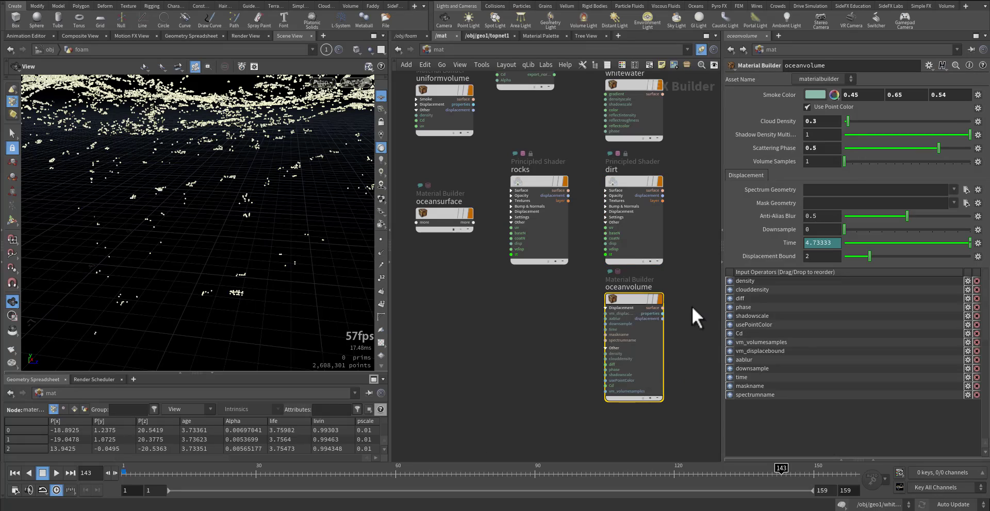
pyautogui.moveTo(692, 301); pyautogui.dragTo(679, 335, button='middle')
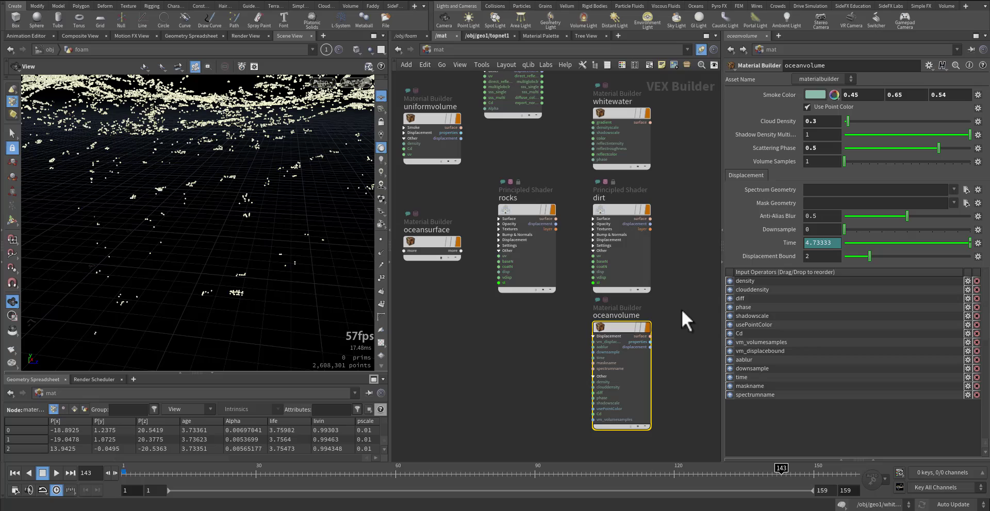
pyautogui.moveTo(441, 86); pyautogui.dragTo(453, 123)
pyautogui.click(624, 364)
pyautogui.moveTo(677, 337); pyautogui.dragTo(635, 374)
# Compare the density, shadow, color and reflection settings of the foam and whitewater materials.
pyautogui.moveTo(426, 199); pyautogui.dragTo(480, 203, button='middle')
pyautogui.moveTo(581, 151); pyautogui.dragTo(404, 258, button='middle')
pyautogui.click(644, 240)
pyautogui.moveTo(647, 260); pyautogui.dragTo(558, 256, button='middle')
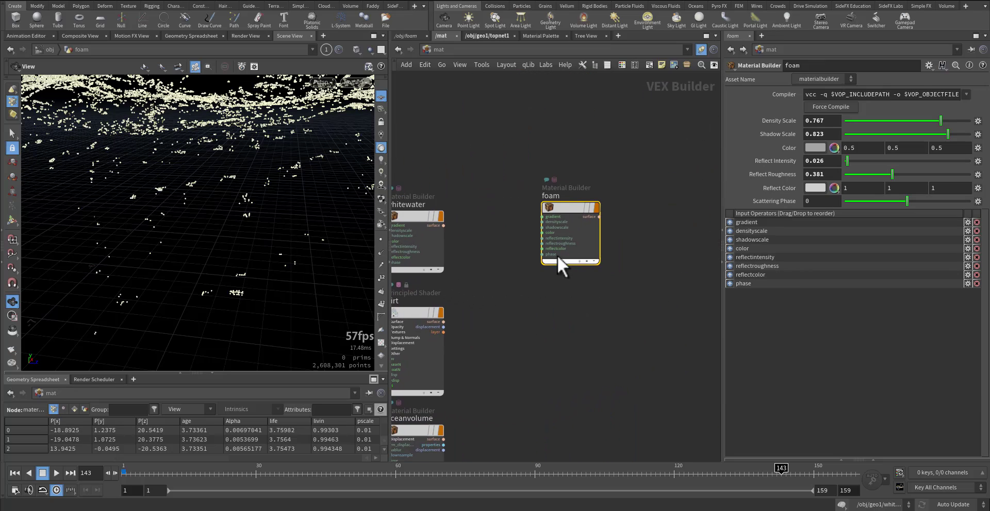
pyautogui.scroll(1, 566, 237)
pyautogui.scroll(1, 605, 174)
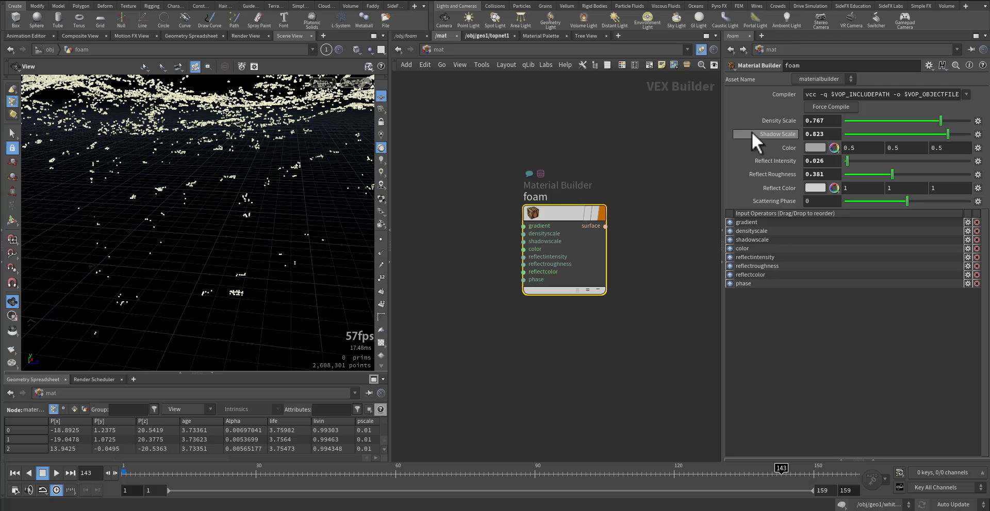
pyautogui.moveTo(520, 146); pyautogui.dragTo(717, 121, button='middle')
pyautogui.click(498, 241)
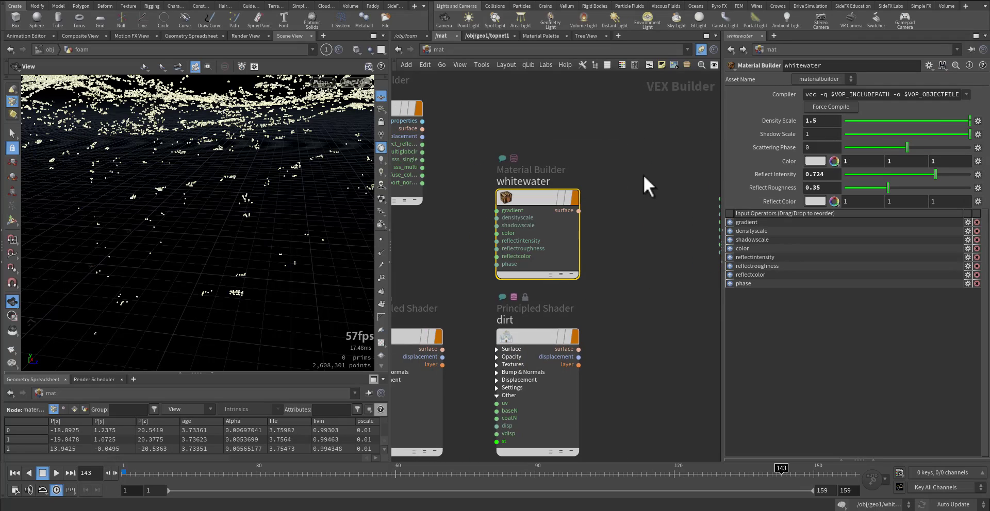
pyautogui.moveTo(644, 186); pyautogui.dragTo(530, 150, button='middle')
pyautogui.click(635, 199)
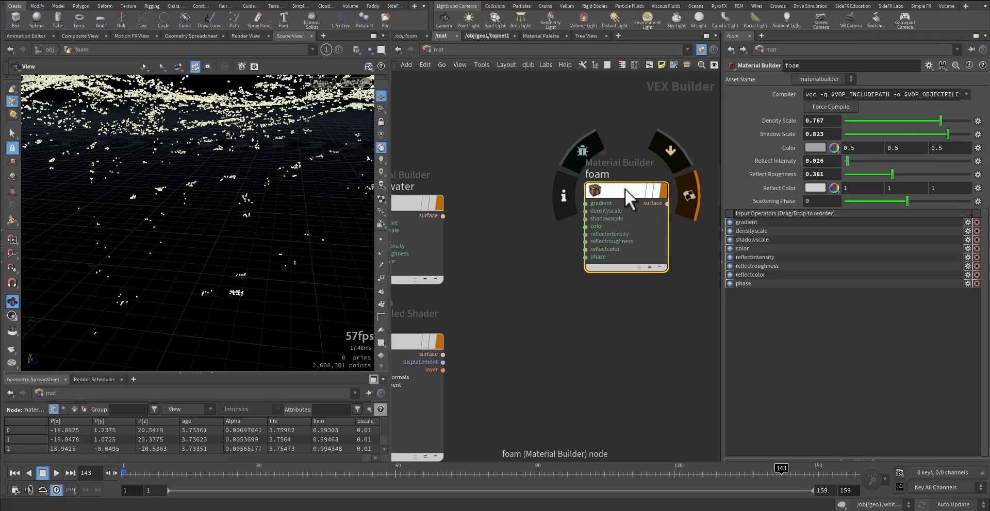
# Enter the foam material's shader network and inspect the Name parameter of bind1, which reads the Alpha attribute.
pyautogui.doubleClick(624, 188)
pyautogui.scroll(6, 636, 327)
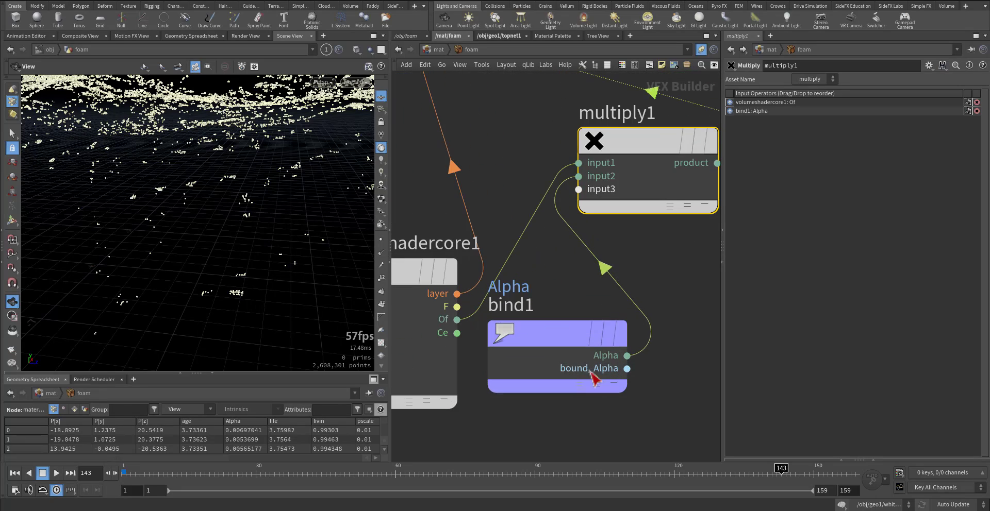
pyautogui.click(593, 379)
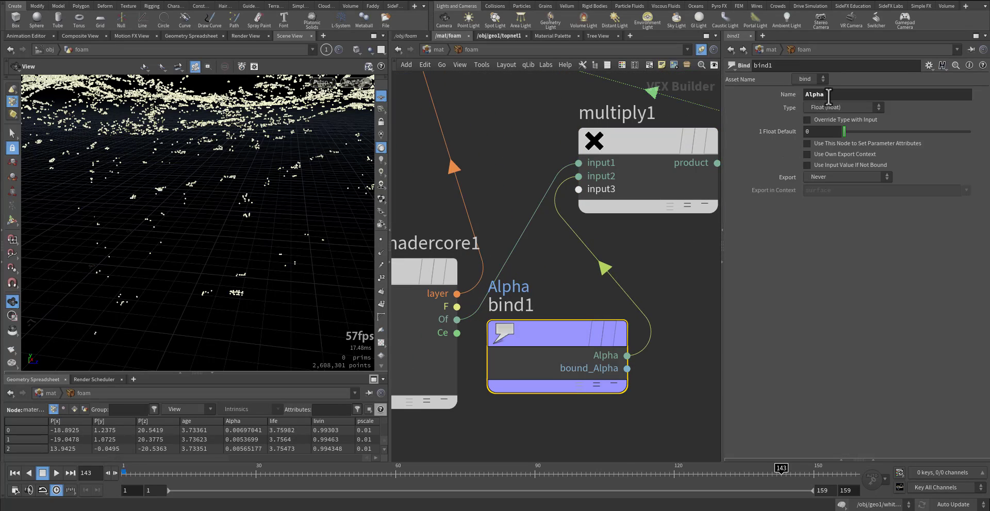
pyautogui.doubleClick(825, 94)
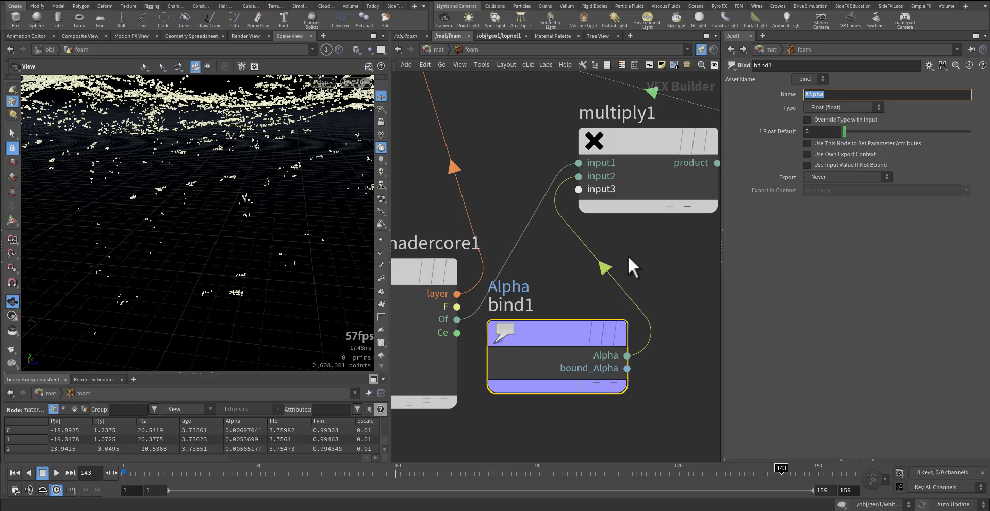
# Trace how multiply1 combines volumeshadercore1's Of output with bind1's Alpha and passes the product to the Of input above.
pyautogui.moveTo(609, 238); pyautogui.dragTo(611, 301, button='middle')
pyautogui.click(587, 227)
pyautogui.moveTo(519, 250); pyautogui.dragTo(577, 181, button='middle')
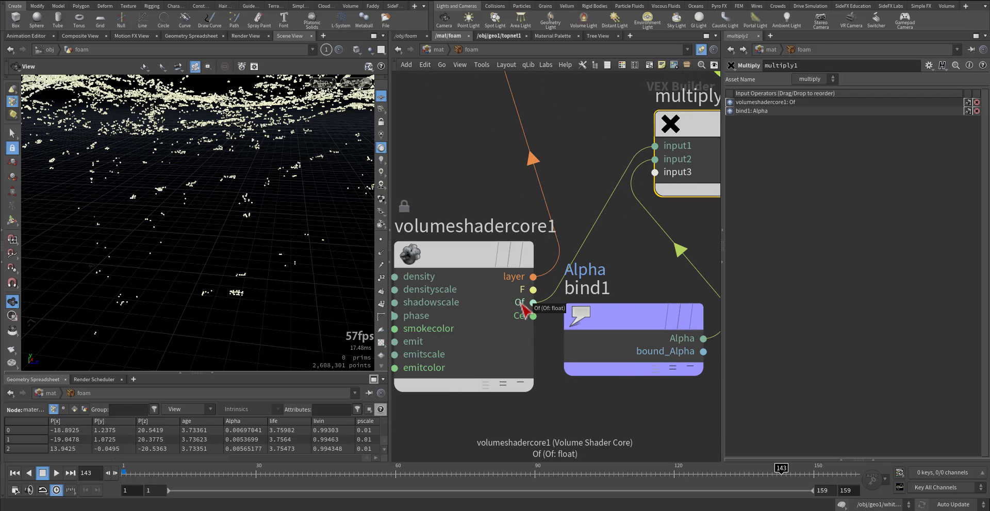
pyautogui.moveTo(600, 141); pyautogui.dragTo(495, 263, button='middle')
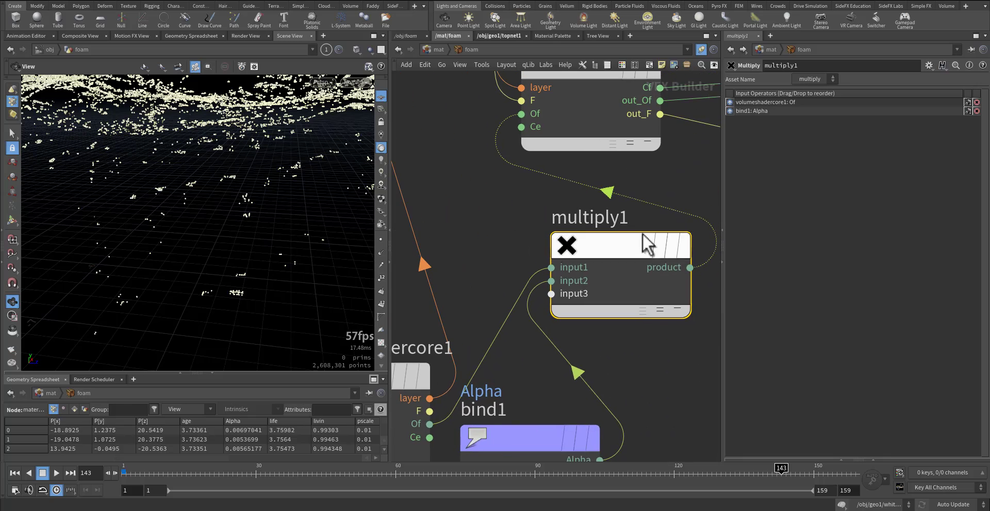
pyautogui.moveTo(699, 270); pyautogui.dragTo(699, 261)
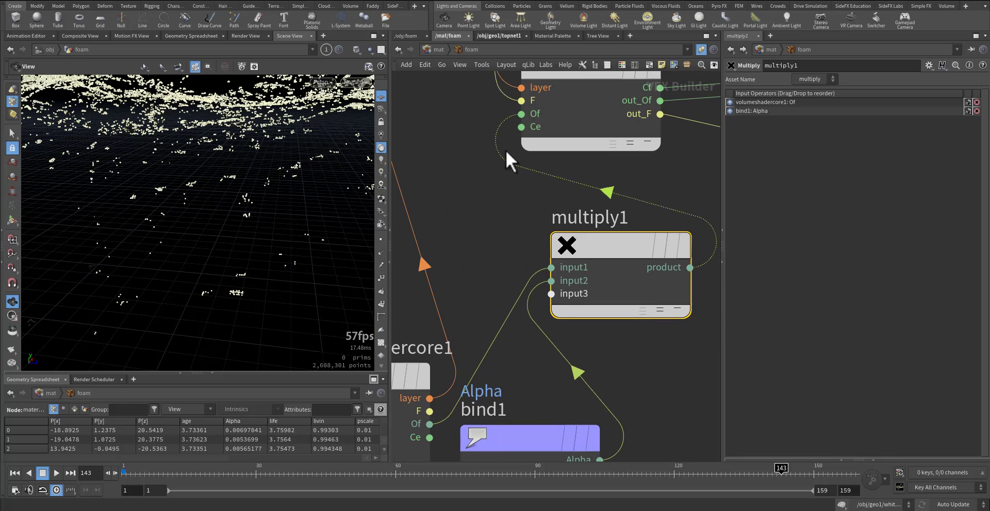
# Trace the foam shader network from multiply1 through computelighting1's Of input to output1 and output_collect, including bind1 and the parameter nodes.
pyautogui.moveTo(468, 160); pyautogui.dragTo(481, 271, button='middle')
pyautogui.moveTo(572, 170)
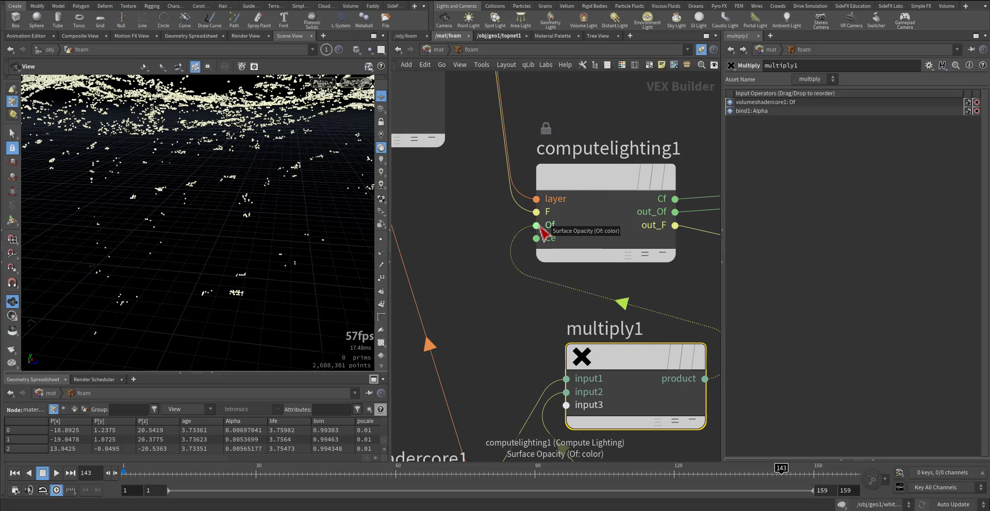
pyautogui.moveTo(488, 318); pyautogui.dragTo(428, 273, button='middle')
pyautogui.scroll(-3, 429, 272)
pyautogui.scroll(-3, 595, 278)
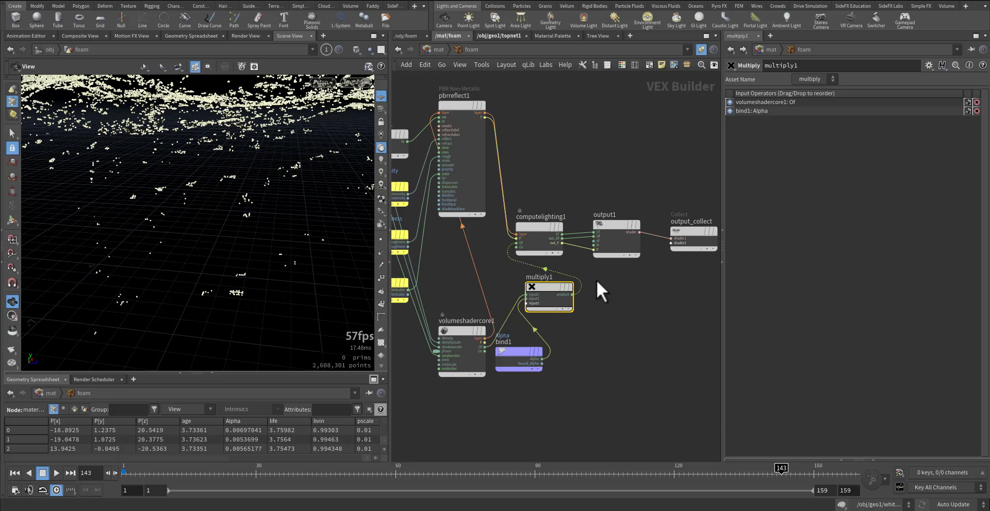
pyautogui.moveTo(616, 285); pyautogui.dragTo(544, 291, button='middle')
pyautogui.moveTo(649, 167); pyautogui.dragTo(569, 321)
pyautogui.moveTo(527, 361); pyautogui.dragTo(689, 323, button='middle')
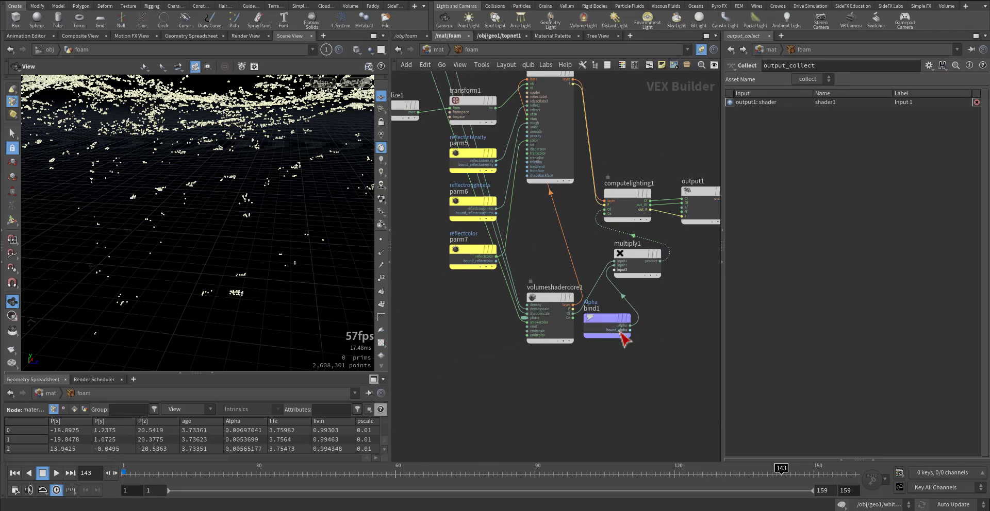
pyautogui.scroll(-4, 513, 313)
pyautogui.moveTo(474, 314); pyautogui.dragTo(521, 316, button='middle')
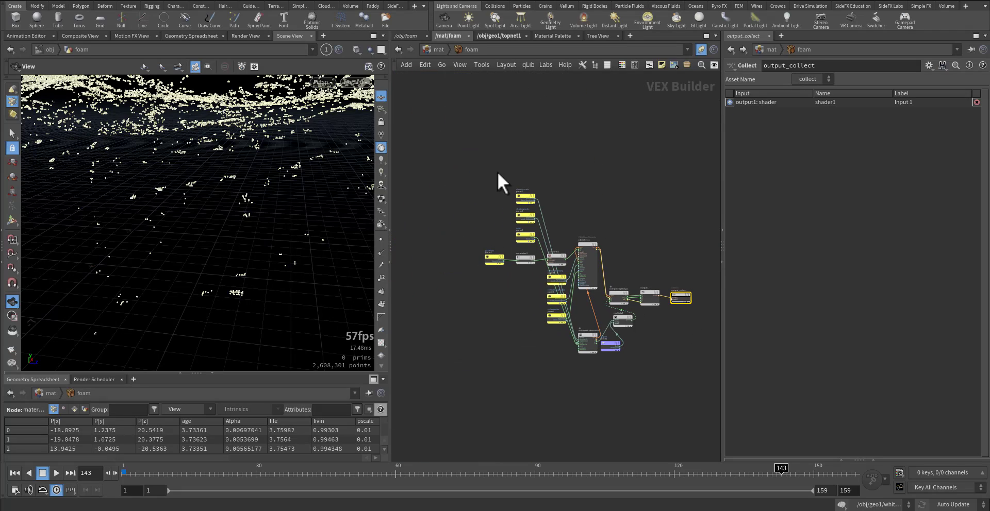
# Leave the foam material for the object-level network and rewind the timeline to frame 1.
pyautogui.click(436, 50)
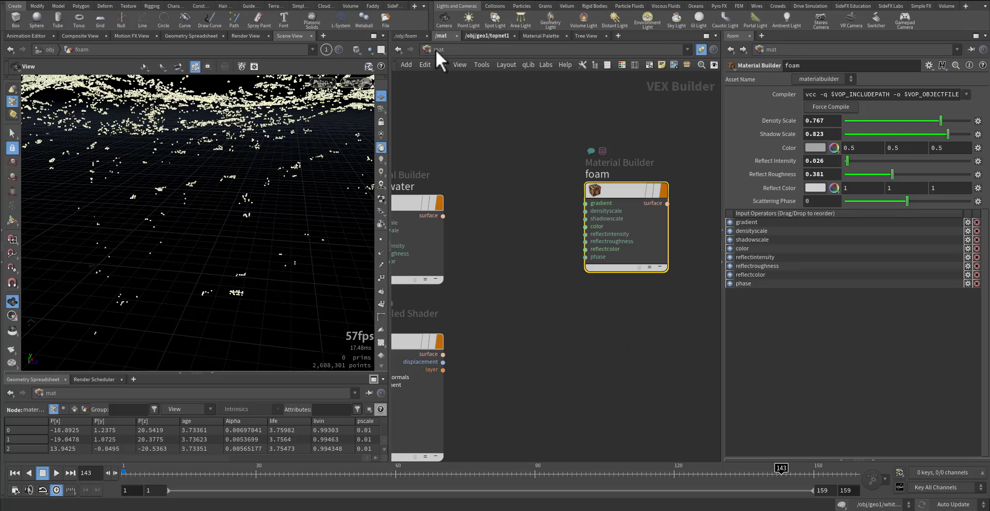
pyautogui.click(404, 36)
pyautogui.moveTo(530, 121); pyautogui.dragTo(548, 223, button='middle')
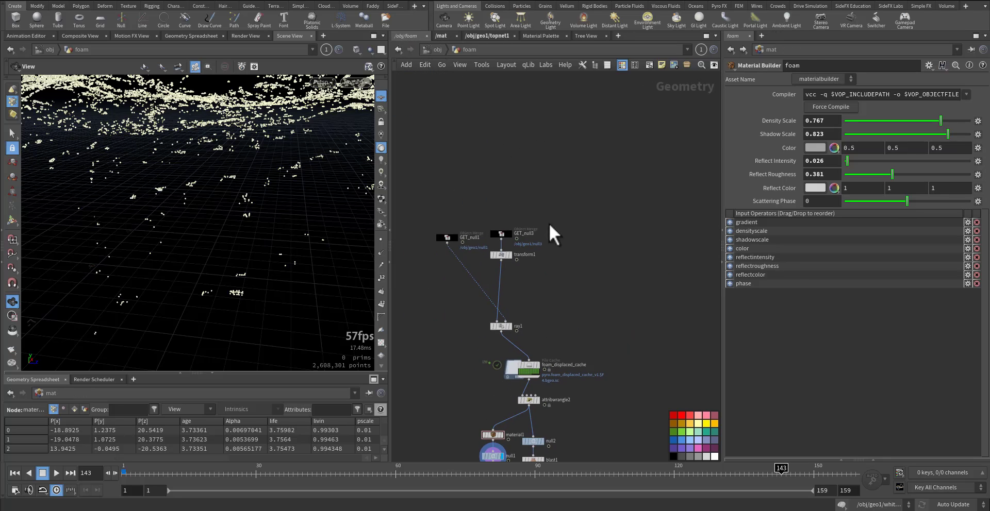
pyautogui.click(436, 50)
pyautogui.scroll(-5, 464, 176)
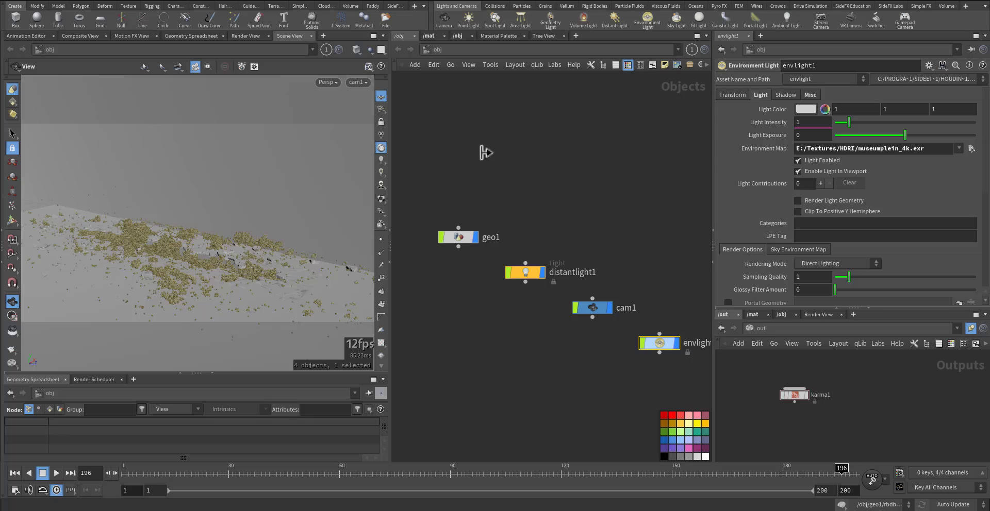
pyautogui.moveTo(487, 153); pyautogui.dragTo(589, 226, button='middle')
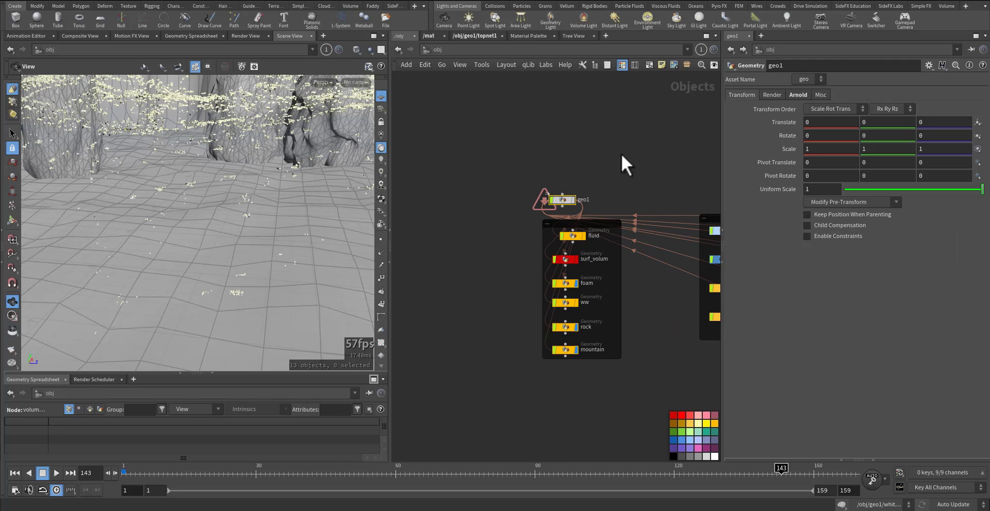
pyautogui.click(15, 473)
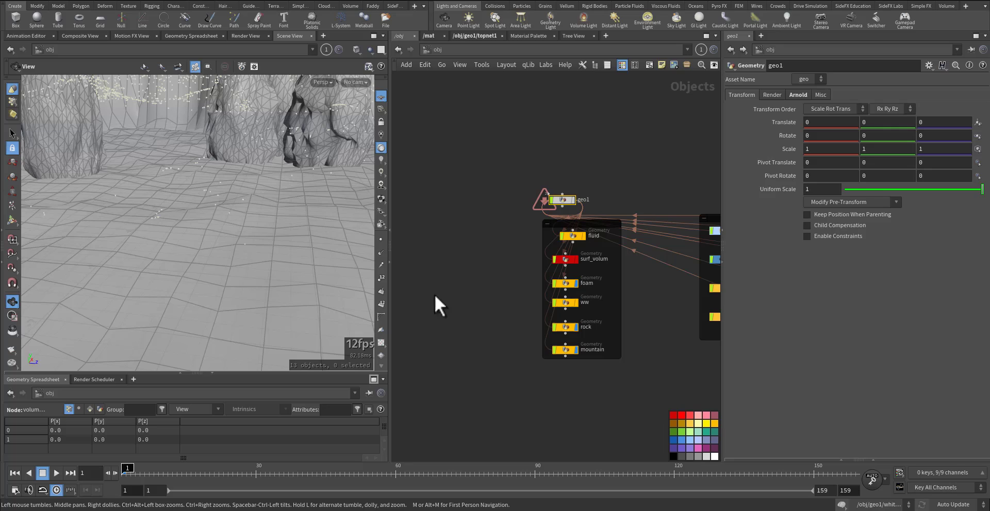
# Enter the geo1 object and open its topnet1 task network.
pyautogui.doubleClick(563, 201)
pyautogui.scroll(6, 582, 297)
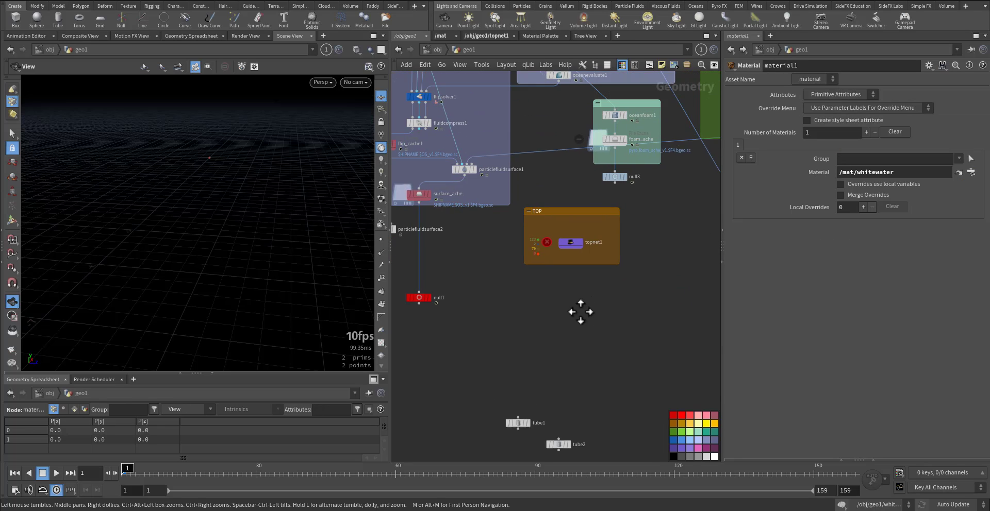
pyautogui.doubleClick(588, 292)
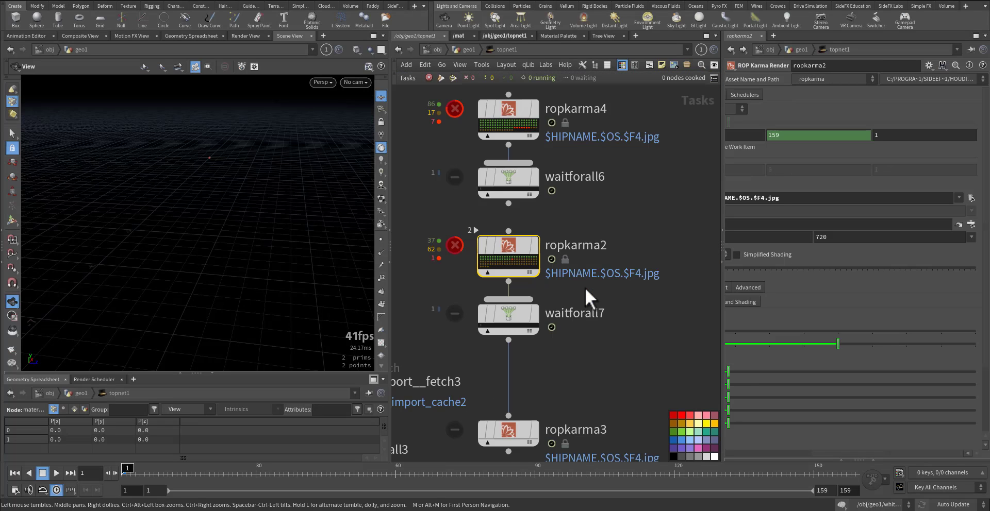
# Examine the task chain from fluid_compress_fetch1 through waitforall1 and ww_source__fetch2 to waitforall2.
pyautogui.moveTo(592, 239); pyautogui.dragTo(613, 335, button='middle')
pyautogui.scroll(-6, 500, 304)
pyautogui.moveTo(447, 263); pyautogui.dragTo(595, 194, button='middle')
pyautogui.scroll(6, 521, 232)
pyautogui.moveTo(480, 239); pyautogui.dragTo(658, 335)
pyautogui.moveTo(655, 335); pyautogui.dragTo(598, 244, button='middle')
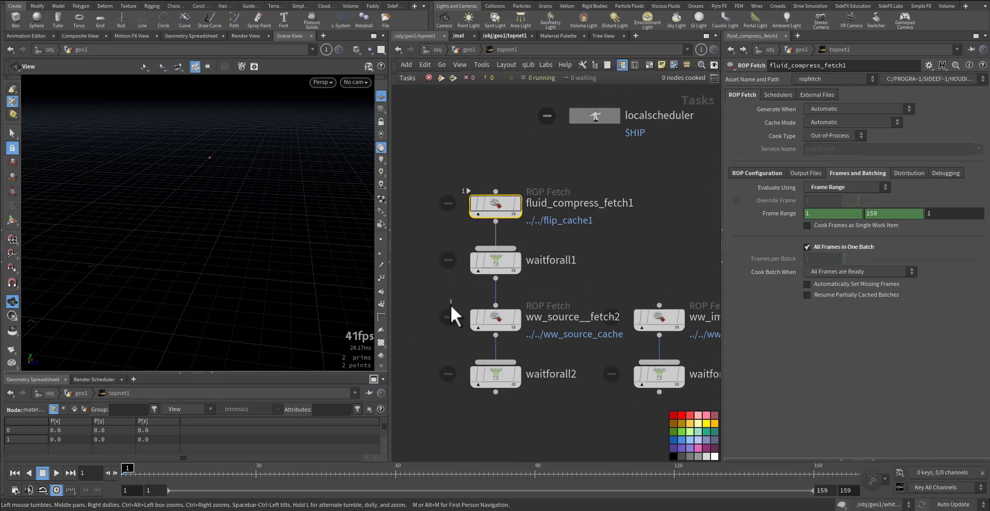
pyautogui.moveTo(450, 305); pyautogui.dragTo(551, 370)
pyautogui.moveTo(551, 372); pyautogui.dragTo(522, 303, button='middle')
pyautogui.moveTo(418, 355); pyautogui.dragTo(570, 277)
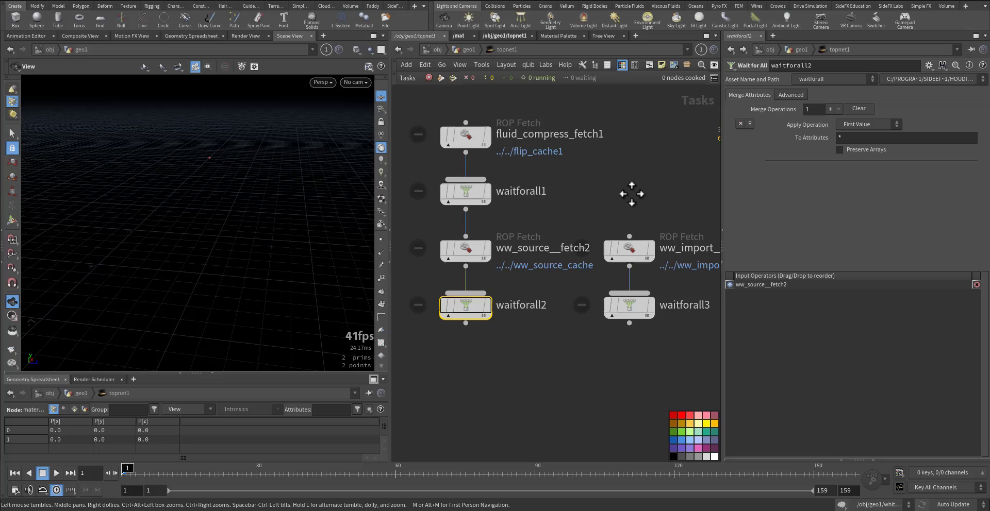
# Add a ROP Karma Render node beside ropkarma4 and widen the parameter area to show its full settings.
pyautogui.moveTo(632, 194); pyautogui.dragTo(439, 340, button='middle')
pyautogui.moveTo(436, 196); pyautogui.dragTo(455, 160, button='middle')
pyautogui.moveTo(662, 250); pyautogui.dragTo(542, 249, button='middle')
pyautogui.press('Tab')
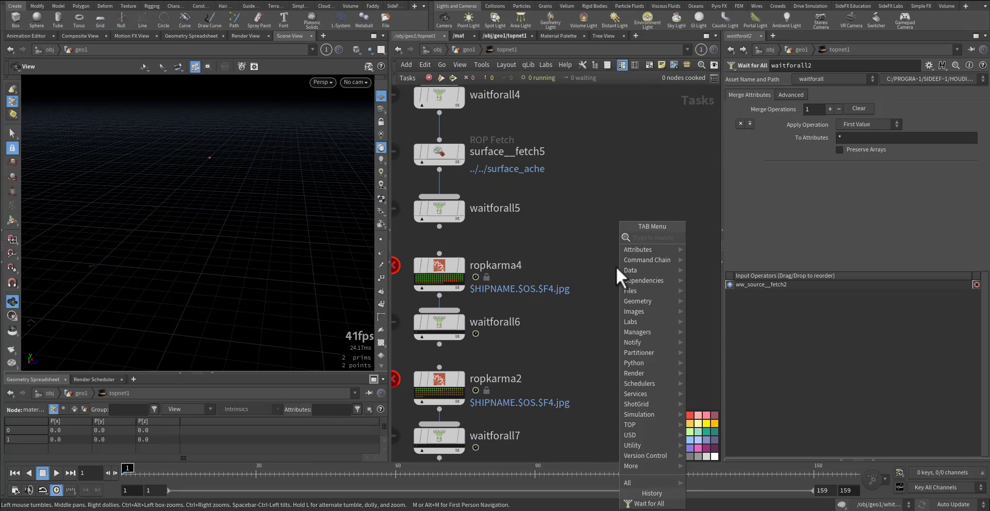
pyautogui.write('kar')
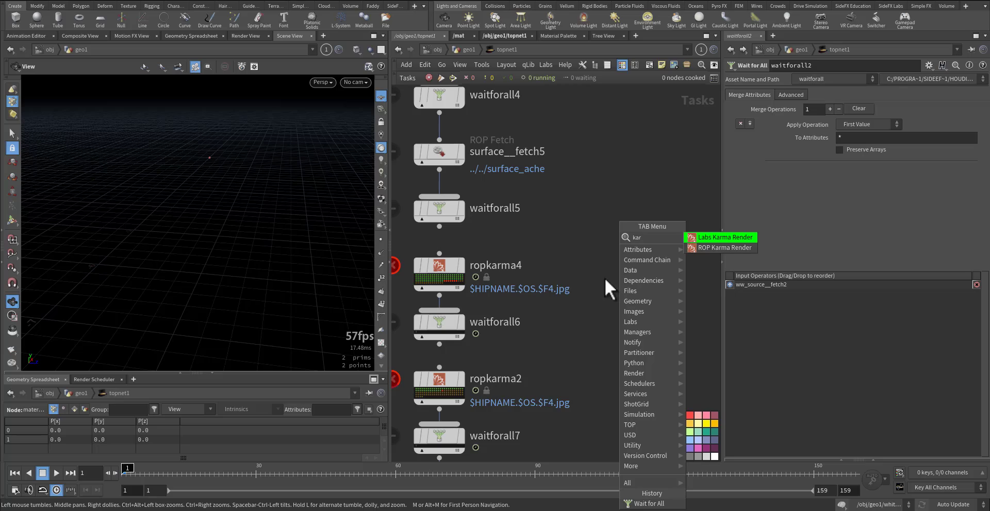
pyautogui.click(715, 247)
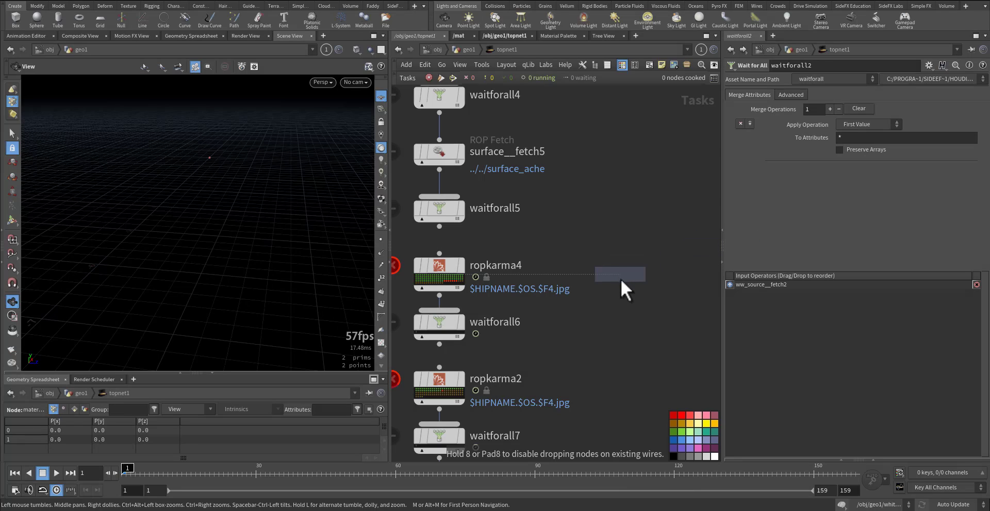
pyautogui.click(621, 278)
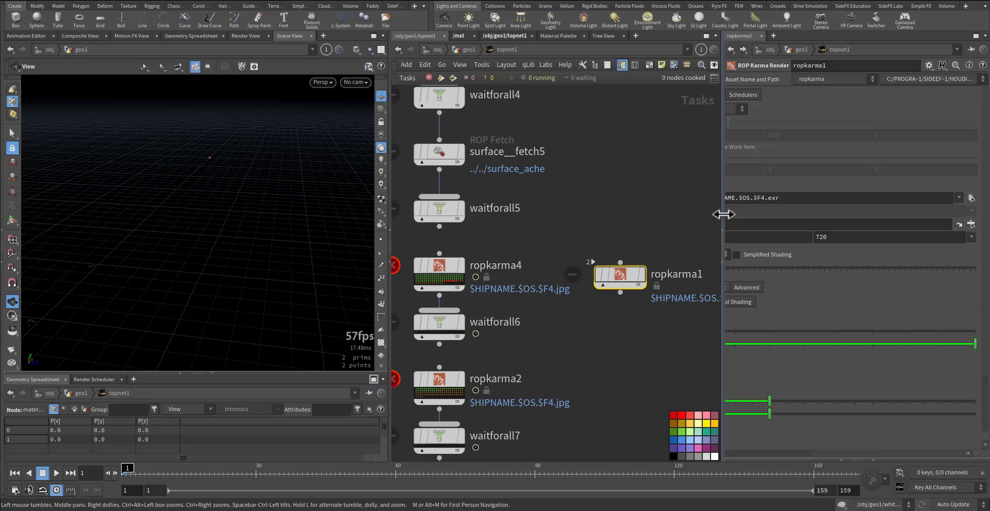
pyautogui.moveTo(722, 216); pyautogui.dragTo(581, 212)
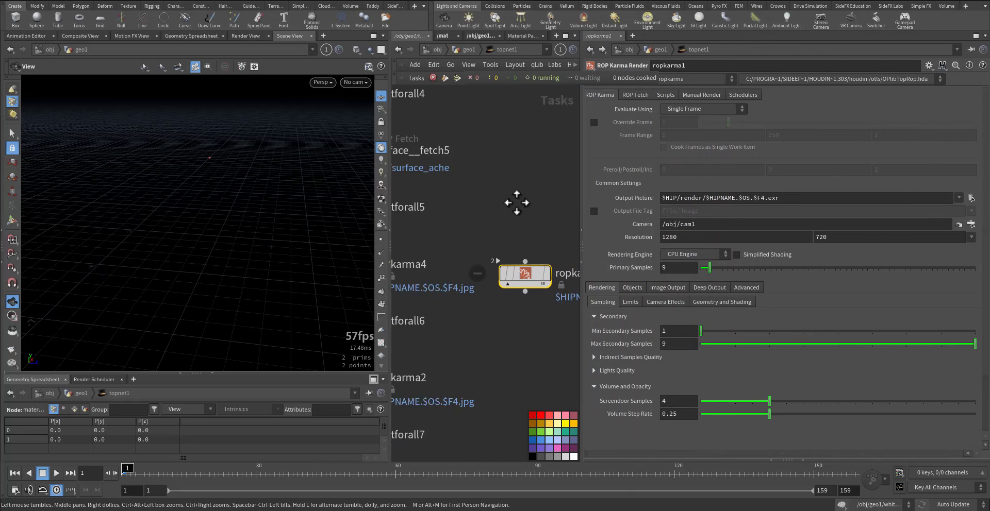
# Dive into ropkarma1 through ropnet1 and karma1 to reach the embedded Solaris lopnet.
pyautogui.doubleClick(477, 271)
pyautogui.moveTo(459, 244); pyautogui.dragTo(484, 211, button='middle')
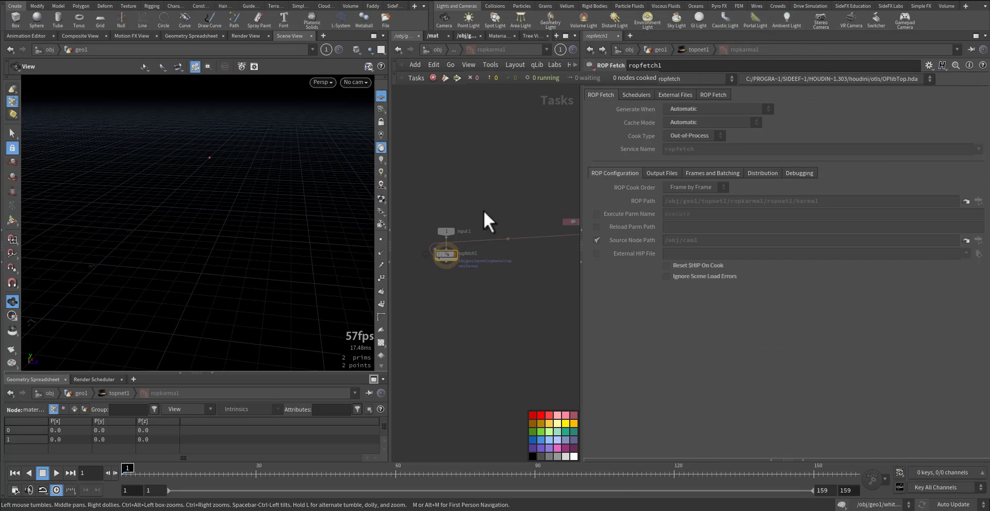
pyautogui.scroll(5, 451, 257)
pyautogui.moveTo(532, 153); pyautogui.dragTo(394, 203, button='middle')
pyautogui.moveTo(521, 207); pyautogui.dragTo(395, 210, button='middle')
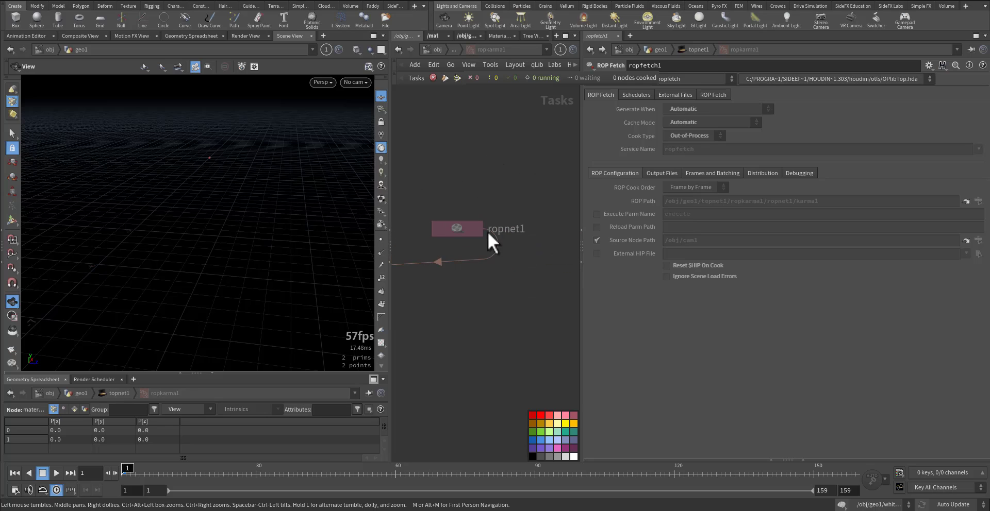
pyautogui.doubleClick(463, 227)
pyautogui.doubleClick(488, 266)
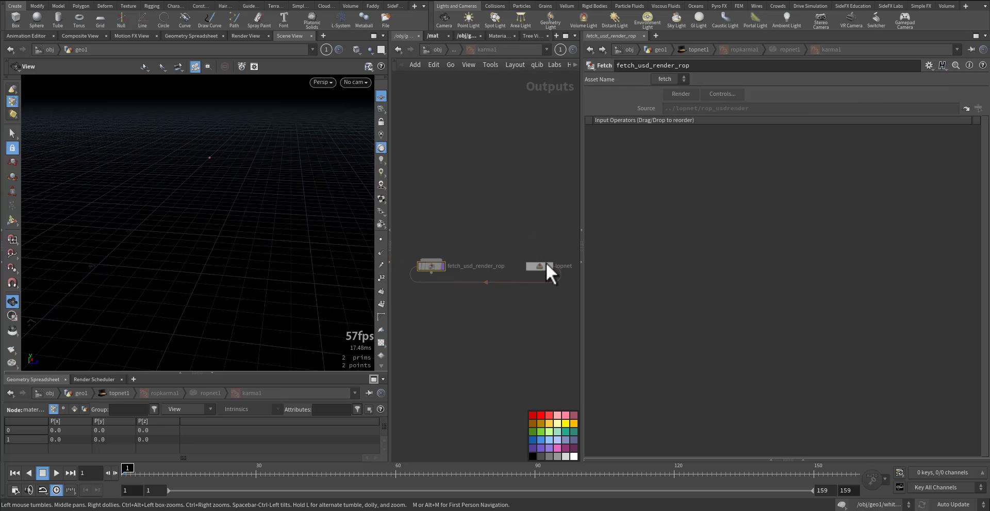
pyautogui.doubleClick(426, 266)
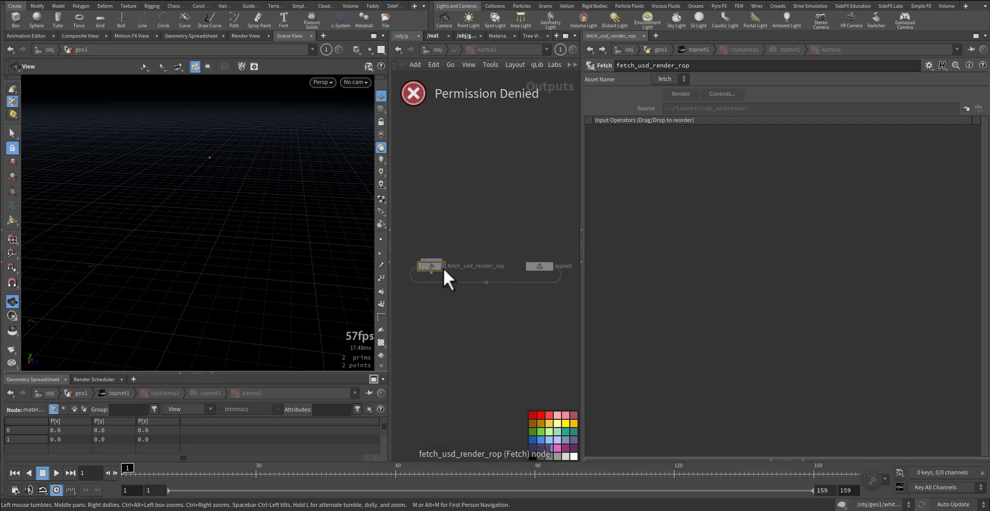
pyautogui.doubleClick(548, 265)
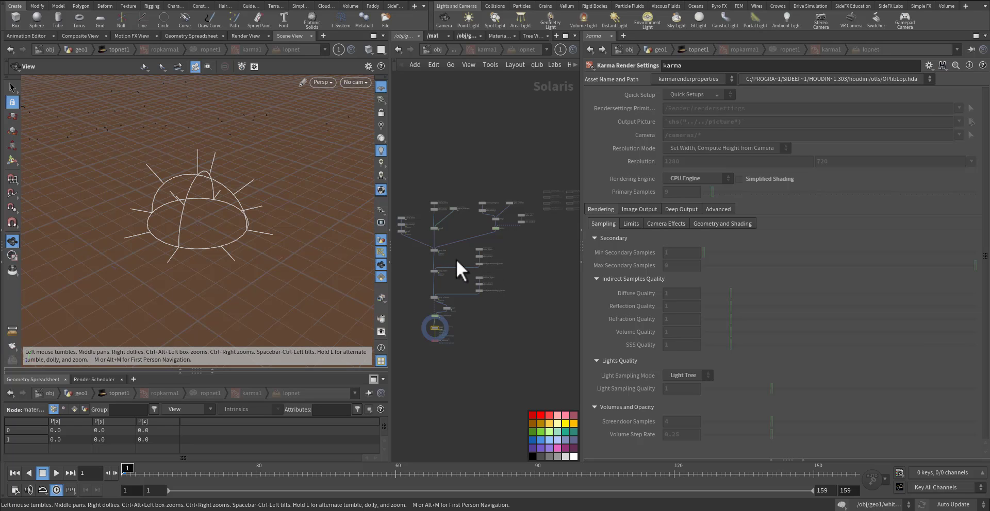
# Examine the Solaris chain from merge_phantom to karma and compare the karma and rop_usdrender node settings.
pyautogui.scroll(5, 455, 259)
pyautogui.moveTo(456, 259); pyautogui.dragTo(483, 174, button='middle')
pyautogui.scroll(3, 503, 256)
pyautogui.moveTo(457, 240); pyautogui.dragTo(522, 190, button='middle')
pyautogui.moveTo(460, 217); pyautogui.dragTo(510, 150, button='middle')
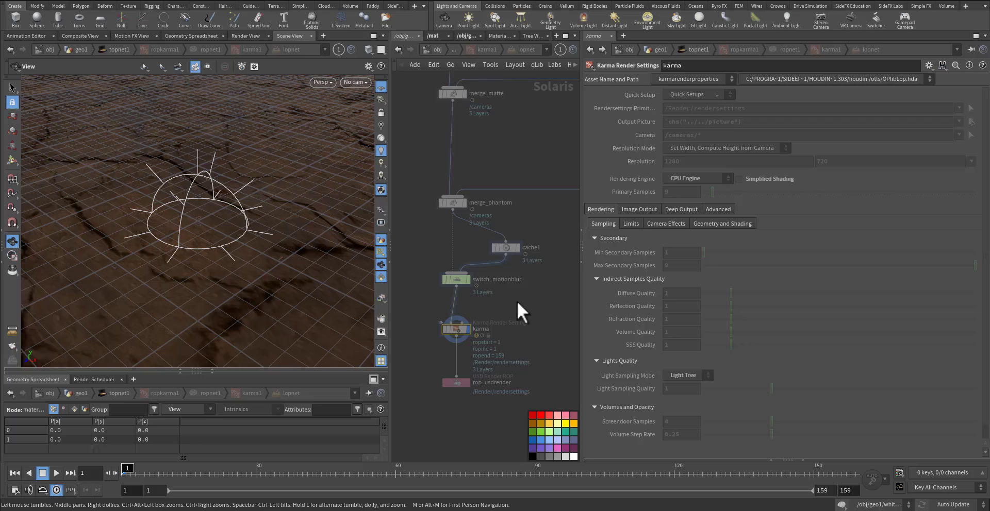
pyautogui.moveTo(497, 281); pyautogui.dragTo(515, 243, button='middle')
pyautogui.moveTo(442, 321); pyautogui.dragTo(503, 367)
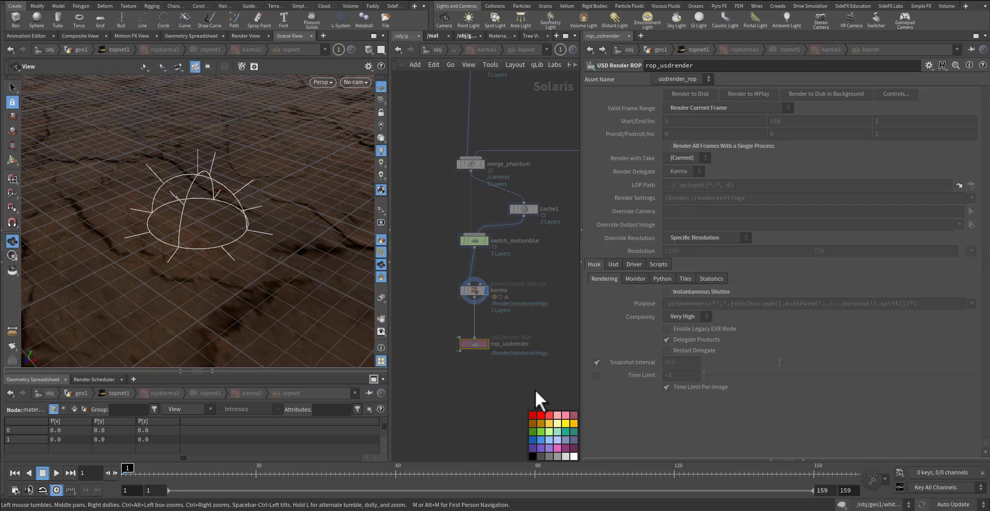
pyautogui.moveTo(430, 266); pyautogui.dragTo(520, 311)
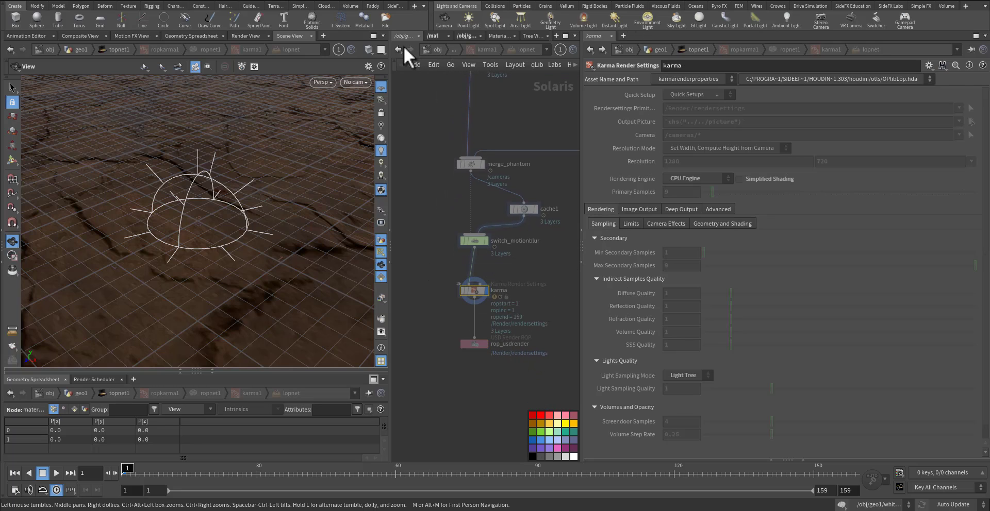
# Return to topnet1 and review ropkarma1's Output Picture, Camera and Primary Samples settings.
pyautogui.click(454, 50)
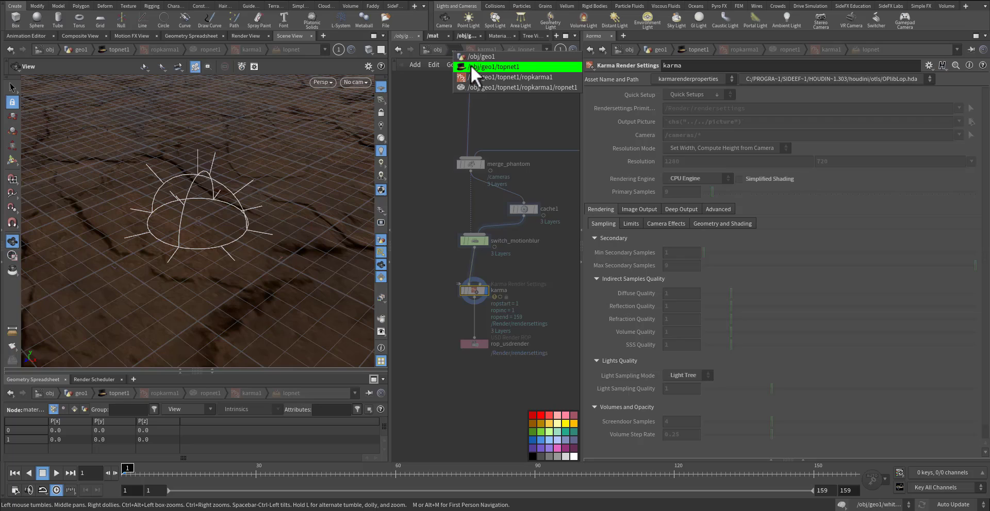
pyautogui.click(471, 66)
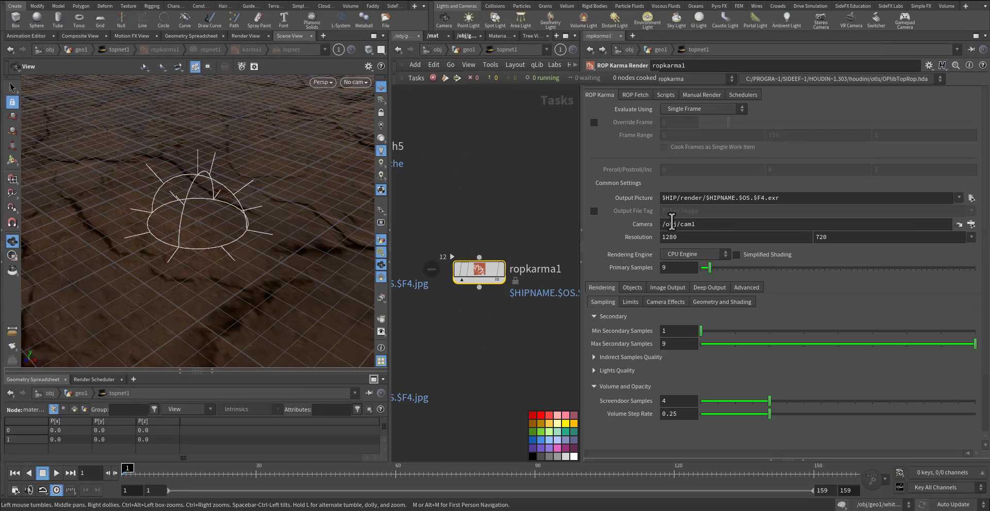
pyautogui.moveTo(789, 198); pyautogui.dragTo(661, 199)
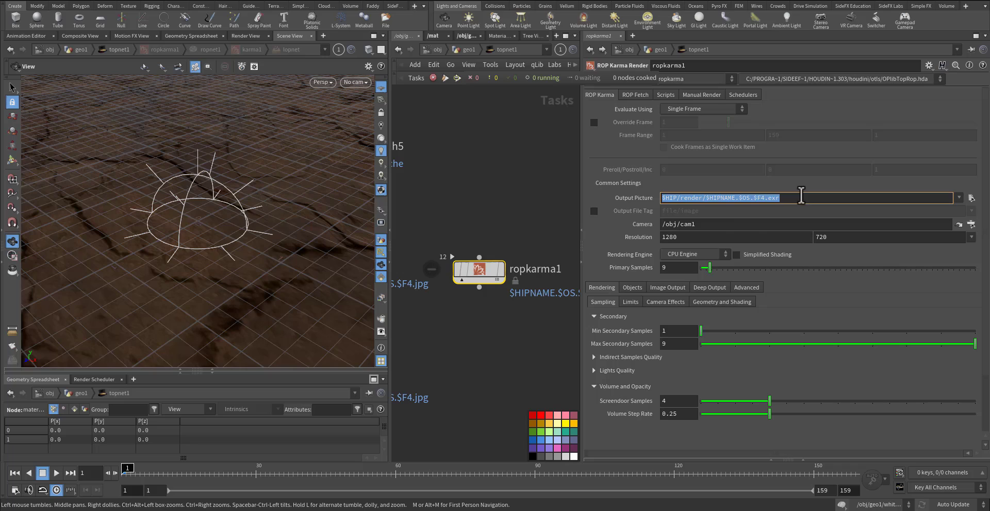
pyautogui.moveTo(709, 227); pyautogui.dragTo(632, 297)
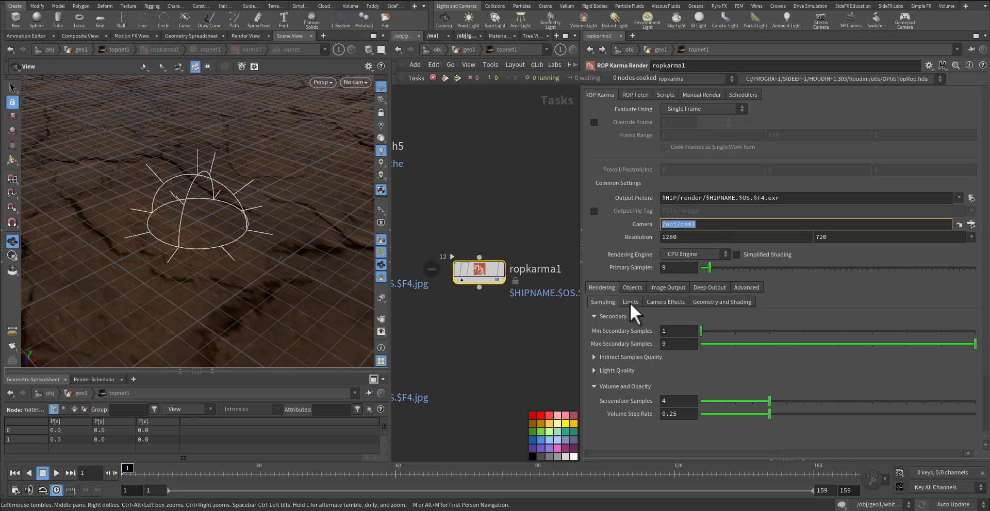
pyautogui.moveTo(673, 269); pyautogui.dragTo(641, 272)
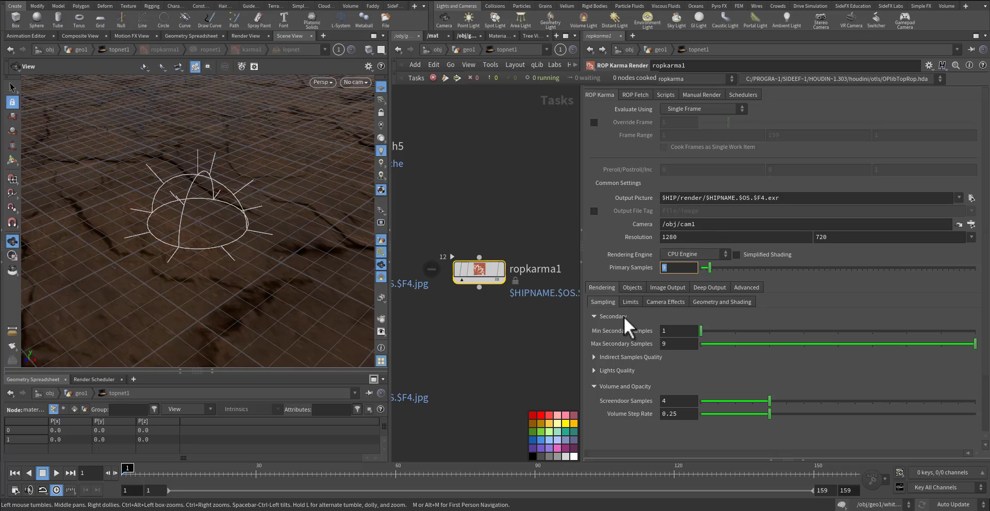
# Review ropkarma1's Limits and Camera Effects settings, including the Per-Object Motion Blur options.
pyautogui.click(629, 301)
pyautogui.click(665, 302)
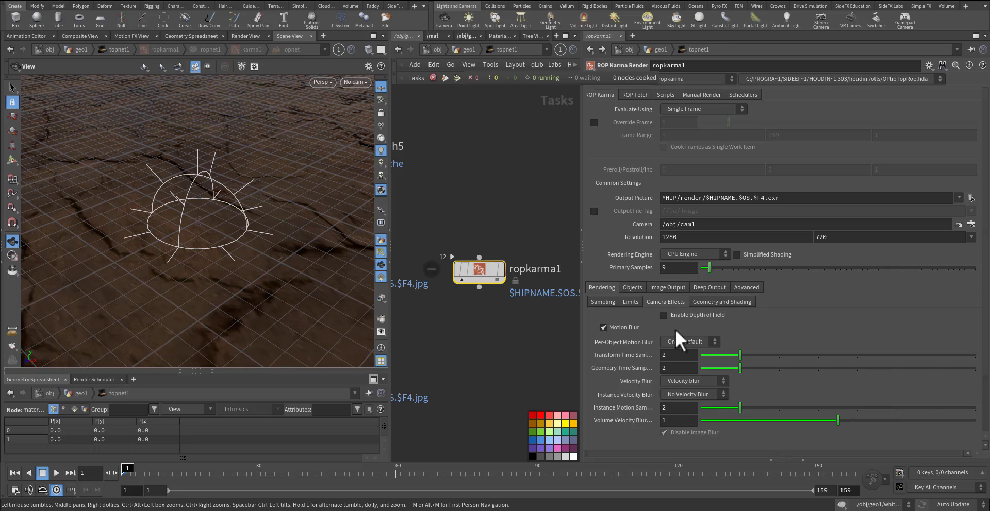
pyautogui.click(684, 341)
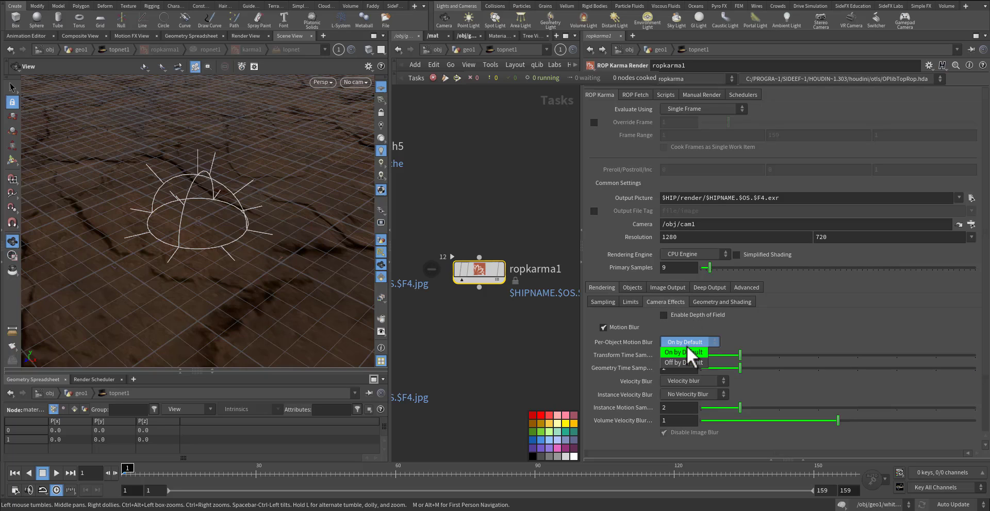
pyautogui.click(513, 346)
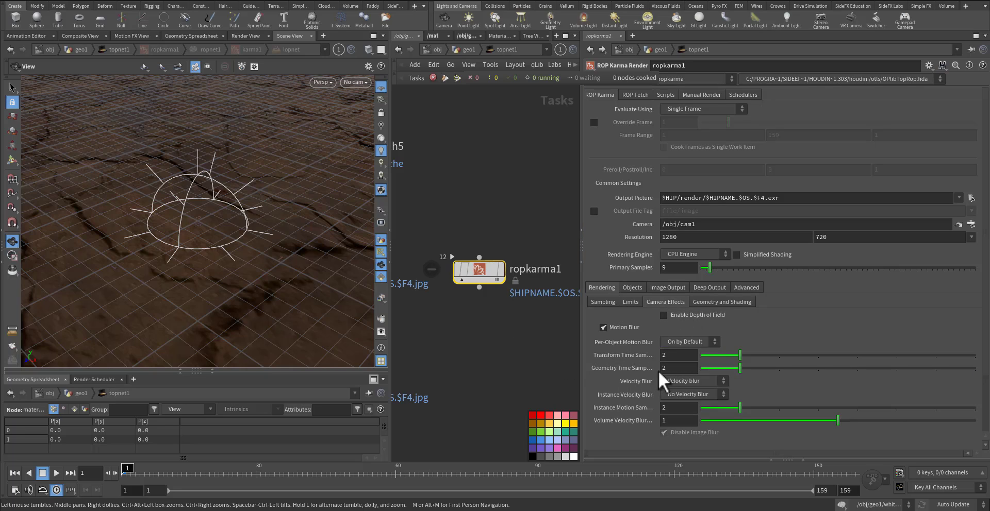
# Return to the object level and set the foam object's Geometry Velocity Blur to Velocity Blur in its render sampling settings.
pyautogui.click(468, 50)
pyautogui.click(437, 49)
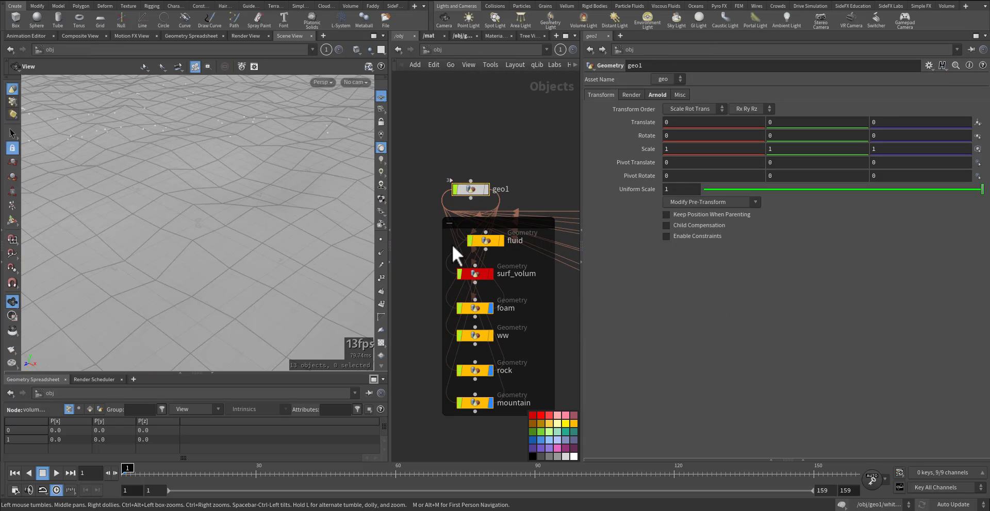
pyautogui.click(474, 308)
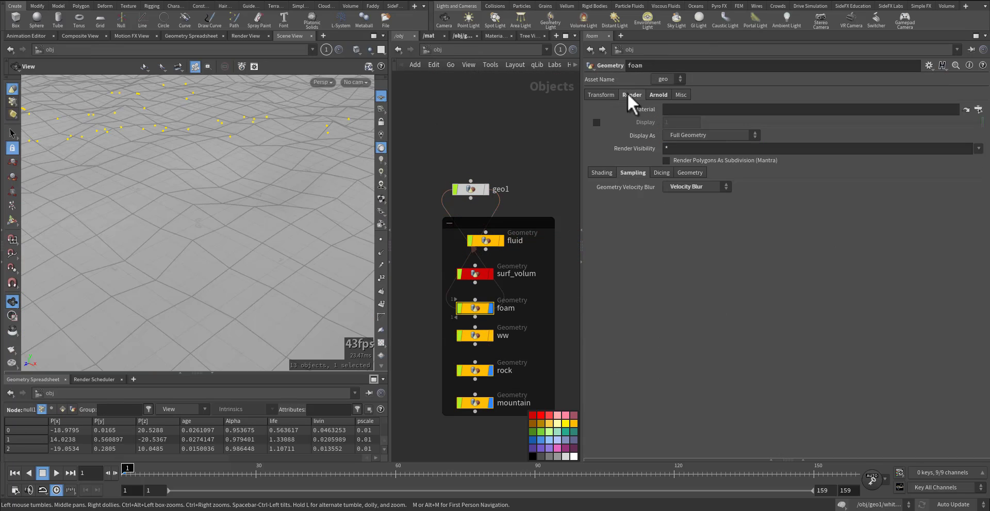
pyautogui.click(677, 185)
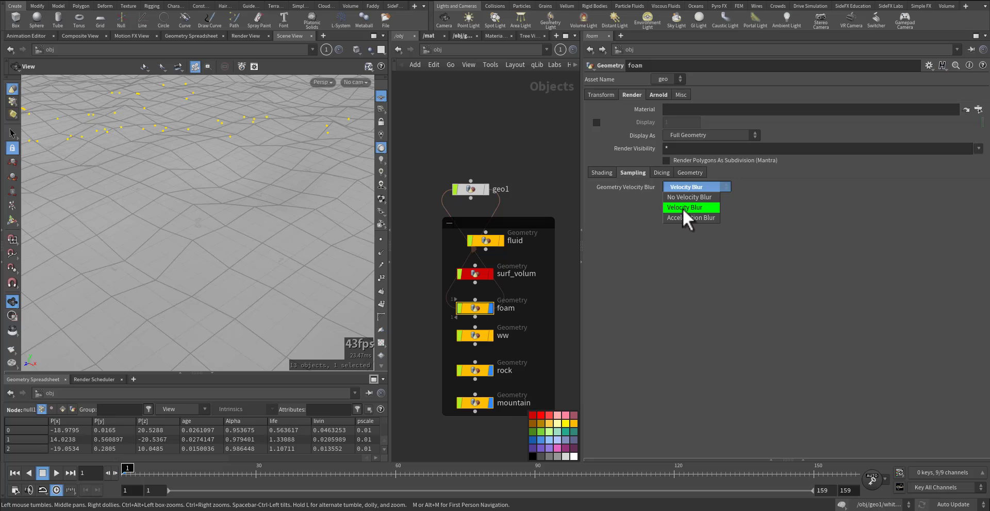
pyautogui.click(679, 210)
# Switch to the image sequence viewer and play back the rendered ocean frames.
pyautogui.scroll(-5, 517, 126)
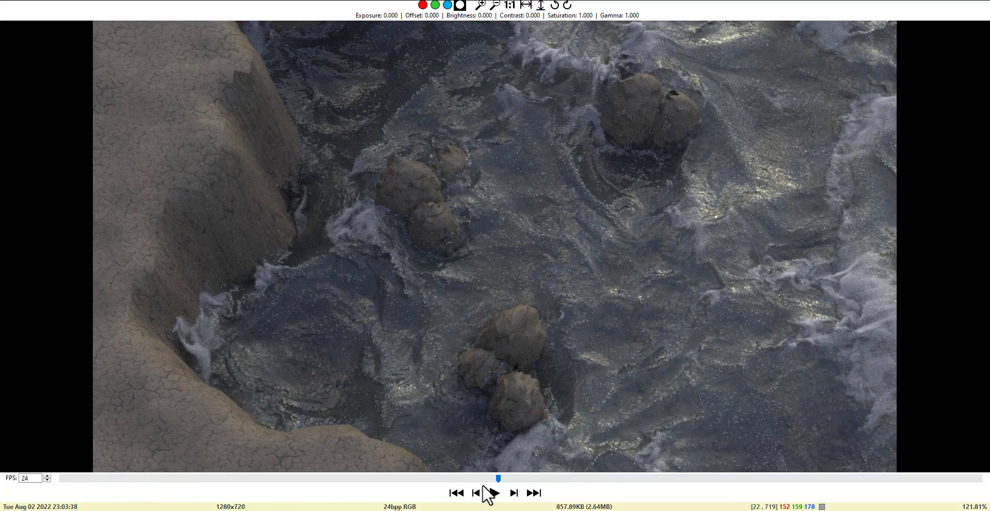
pyautogui.click(494, 494)
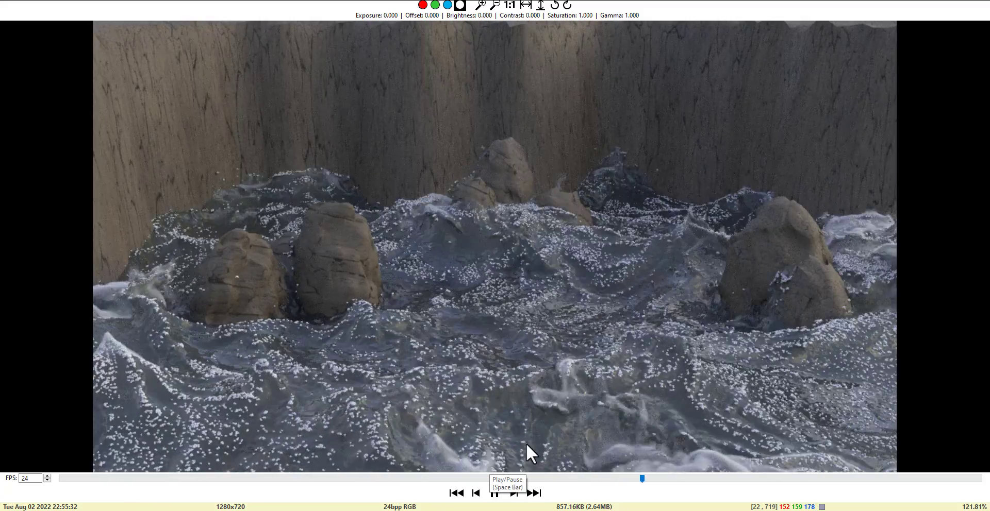